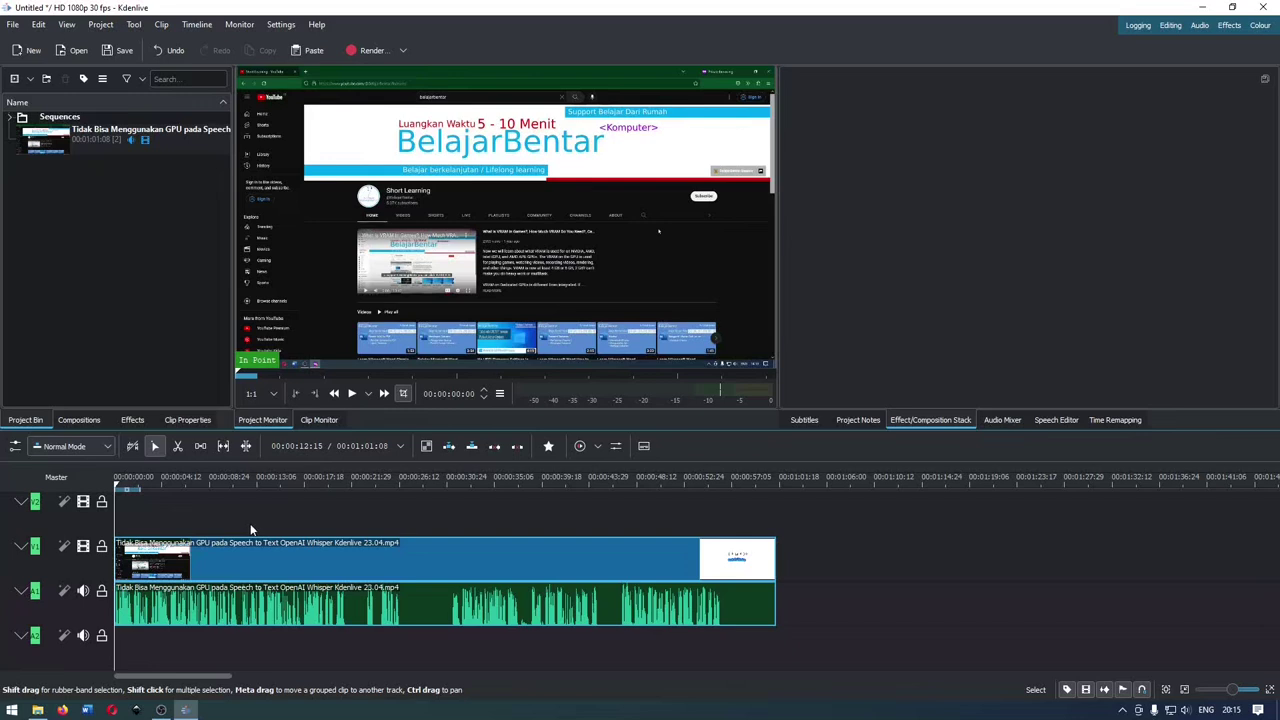
Open the subtitle editor and enable the Edit Subtitle Tool so the timeline has a subtitle track.
{"action": "left_click", "coordinate": [803, 420]}
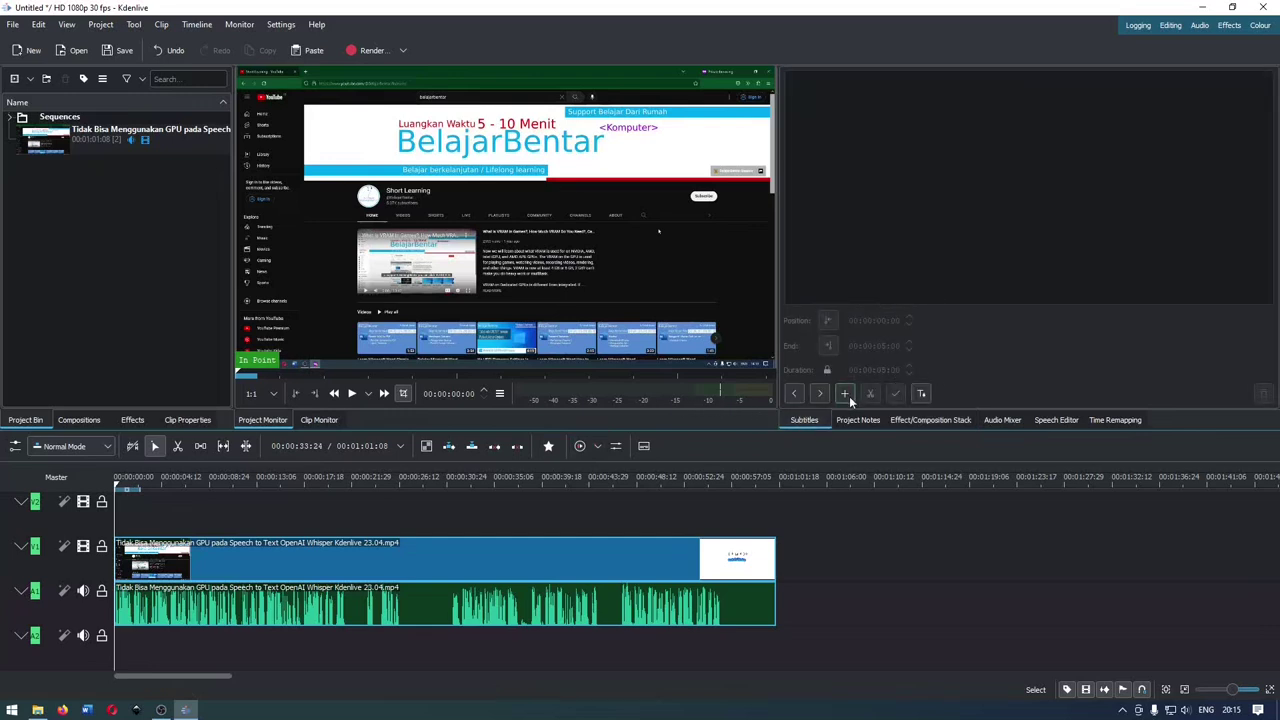
{"action": "left_click", "coordinate": [845, 394]}
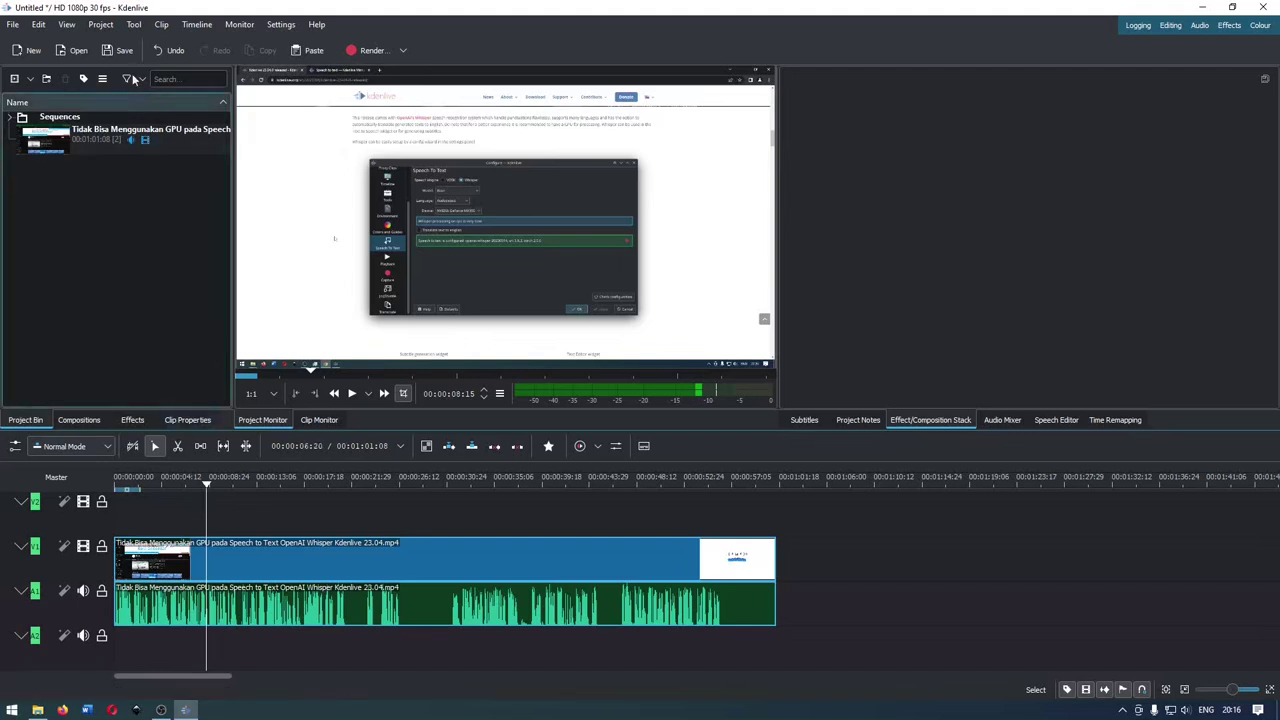
{"action": "left_click", "coordinate": [100, 24]}
{"action": "mouse_move", "coordinate": [207, 205]}
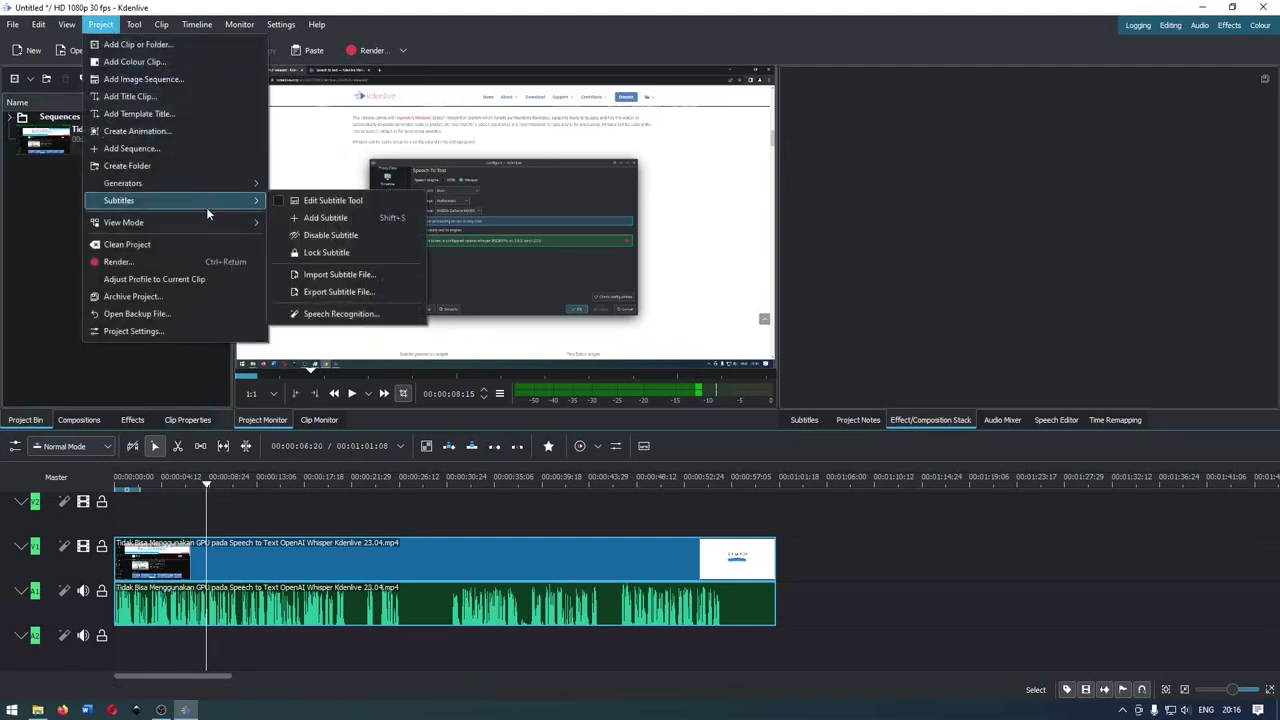
{"action": "left_click", "coordinate": [327, 204]}
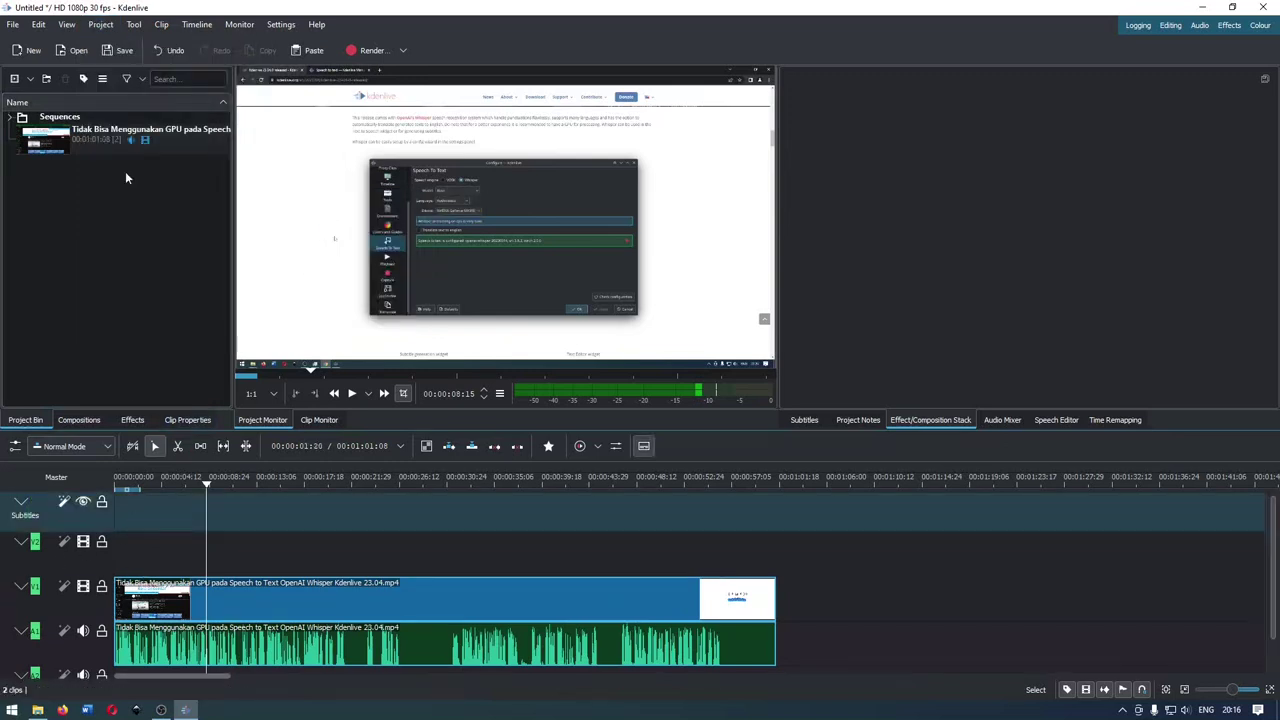
Add a subtitle with the default text at the very start of the subtitle track.
{"action": "left_click", "coordinate": [100, 24]}
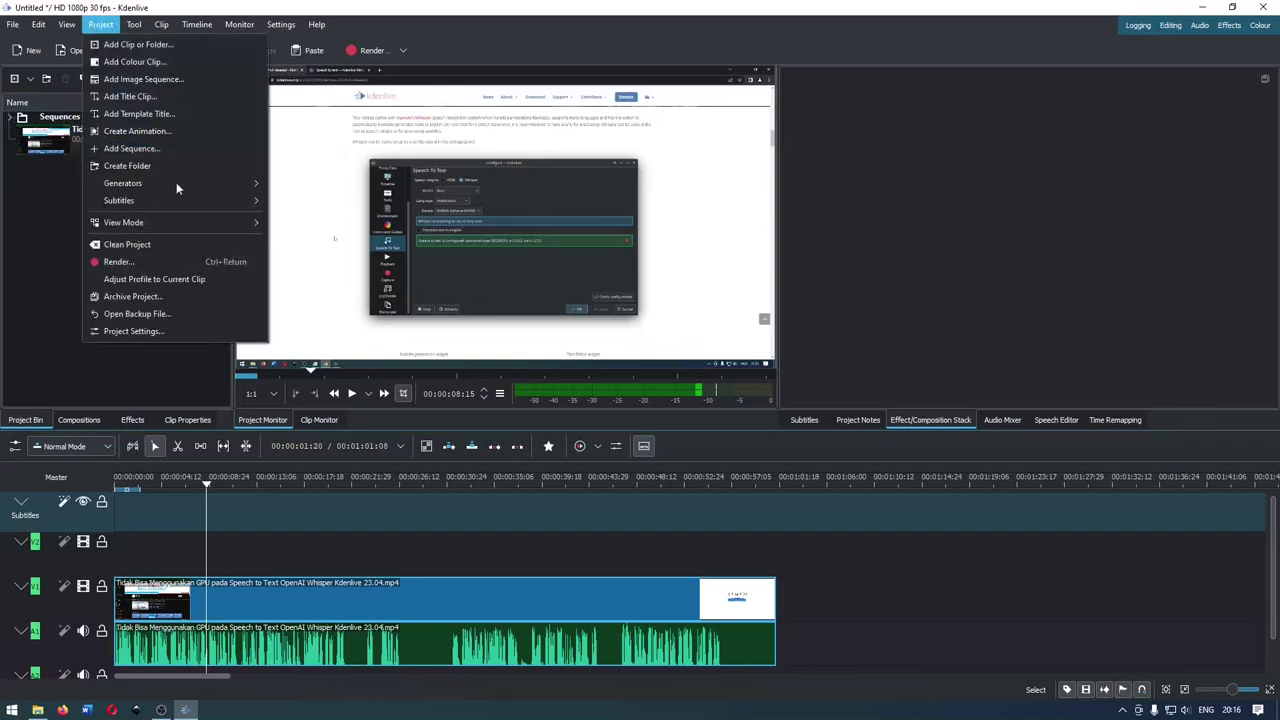
{"action": "mouse_move", "coordinate": [182, 203]}
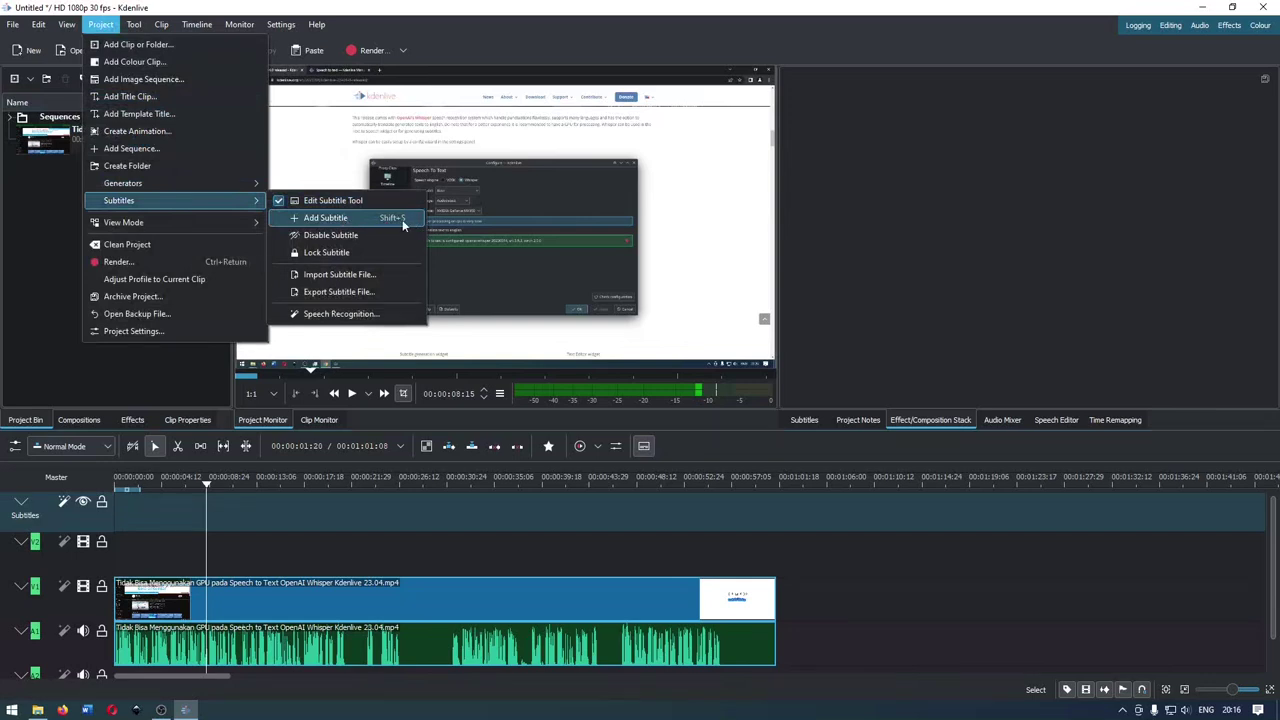
{"action": "left_click", "coordinate": [112, 514]}
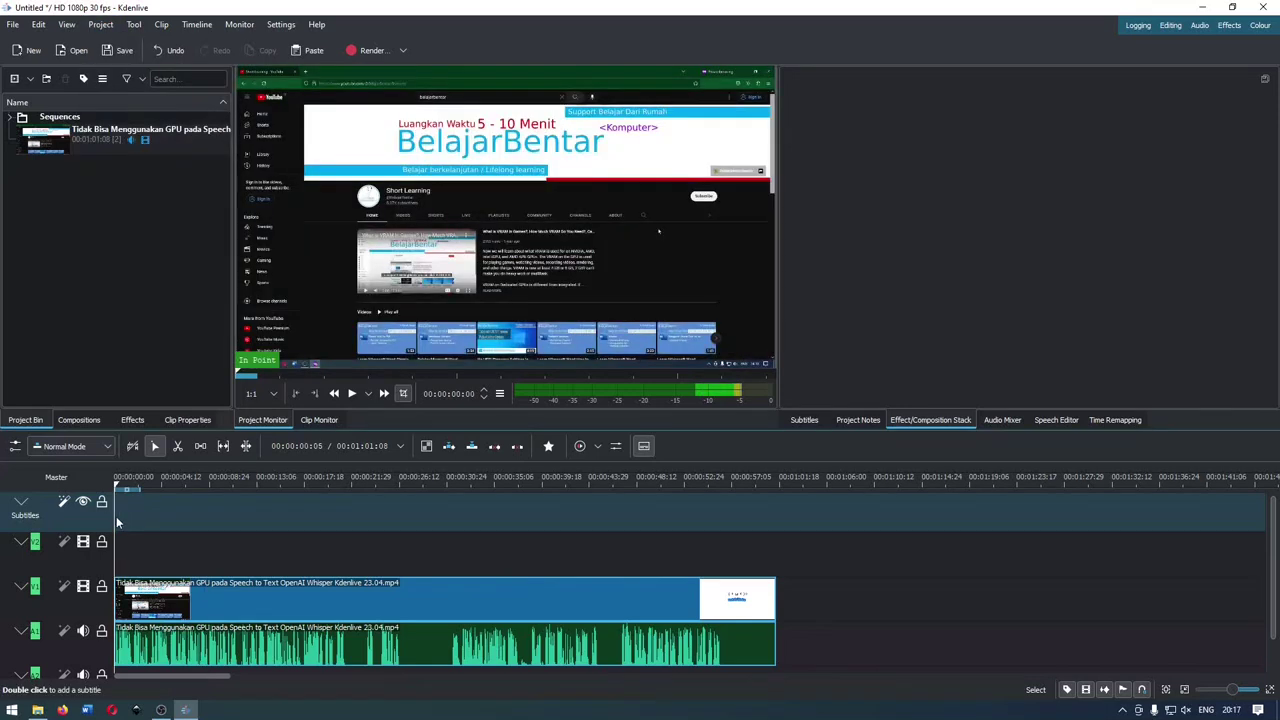
{"action": "double_click", "coordinate": [116, 516]}
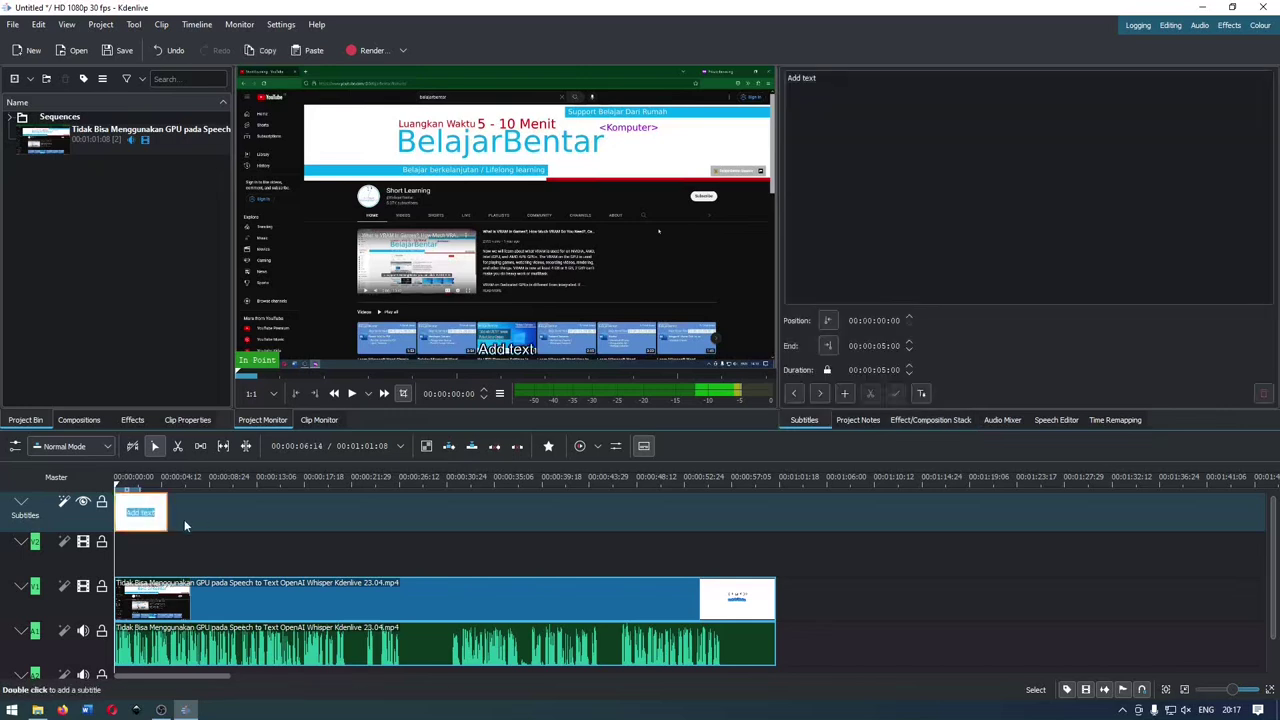
Extend the first subtitle's end time to 00:00:05:25.
{"action": "scroll", "coordinate": [184, 519], "scroll_direction": "up", "scroll_amount": 5}
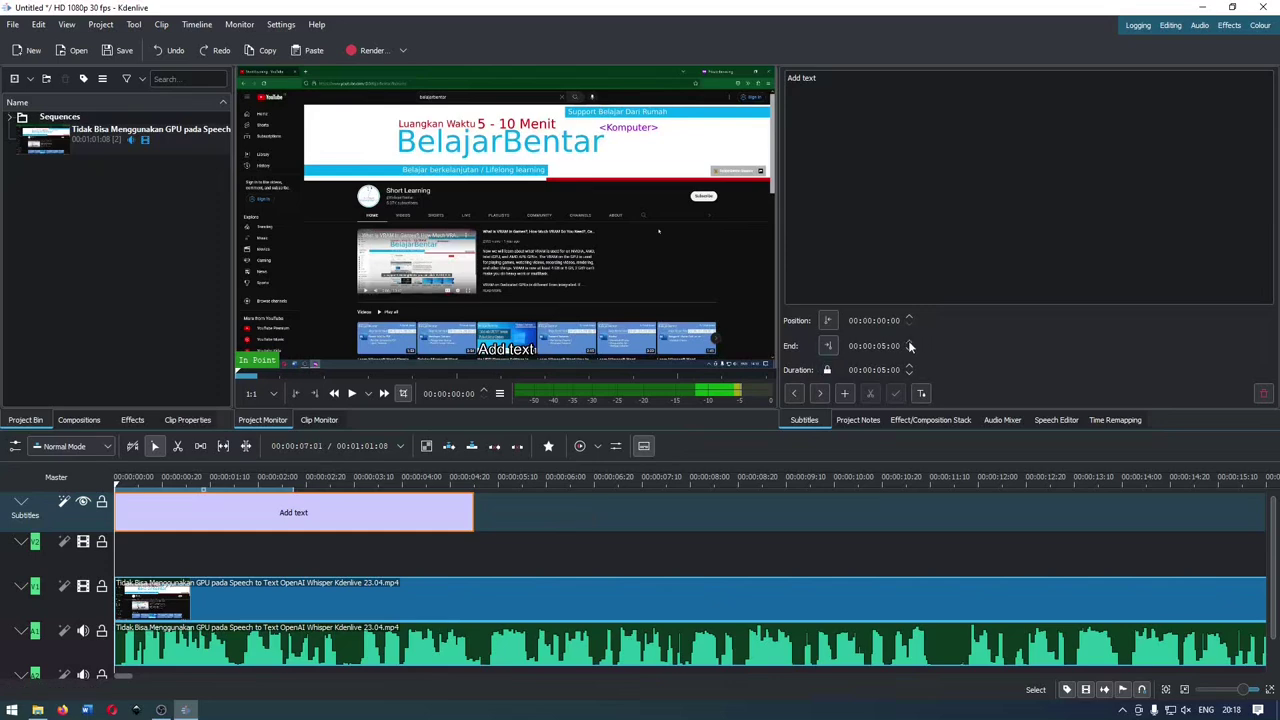
{"action": "scroll", "coordinate": [910, 346], "scroll_direction": "up", "scroll_amount": 4}
{"action": "scroll", "coordinate": [910, 346], "scroll_direction": "up", "scroll_amount": 12}
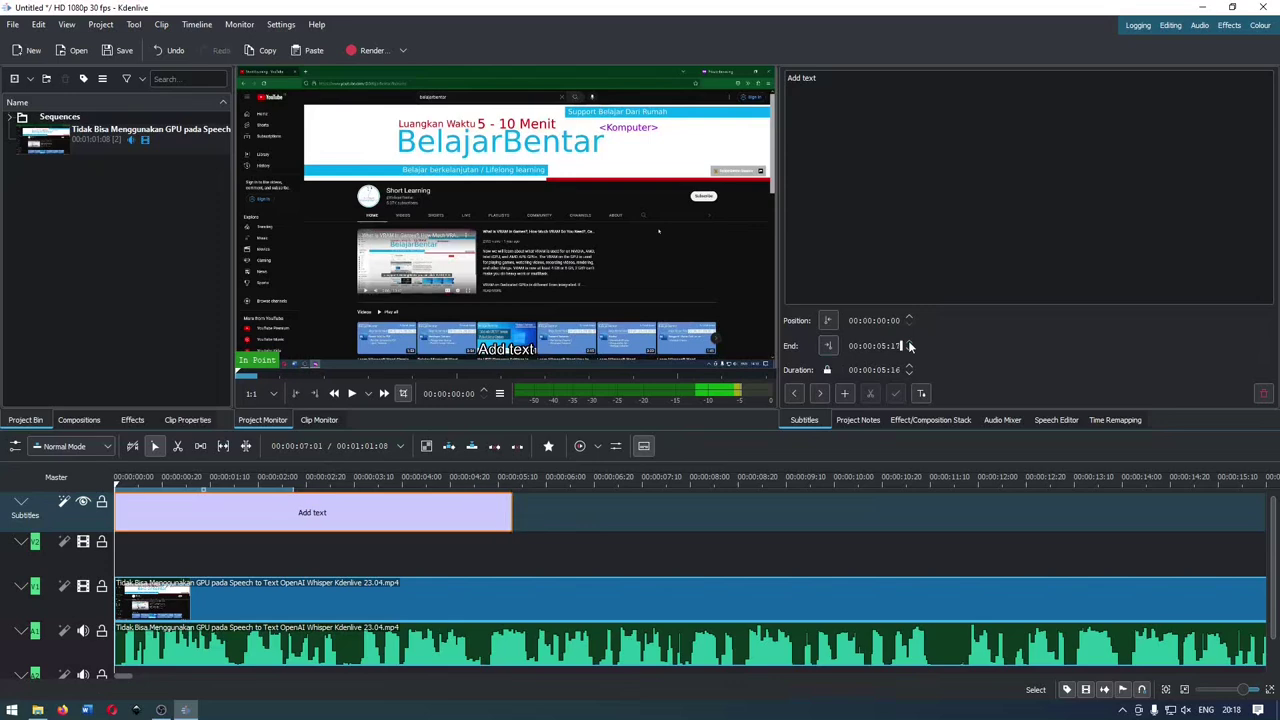
{"action": "scroll", "coordinate": [910, 346], "scroll_direction": "up", "scroll_amount": 6}
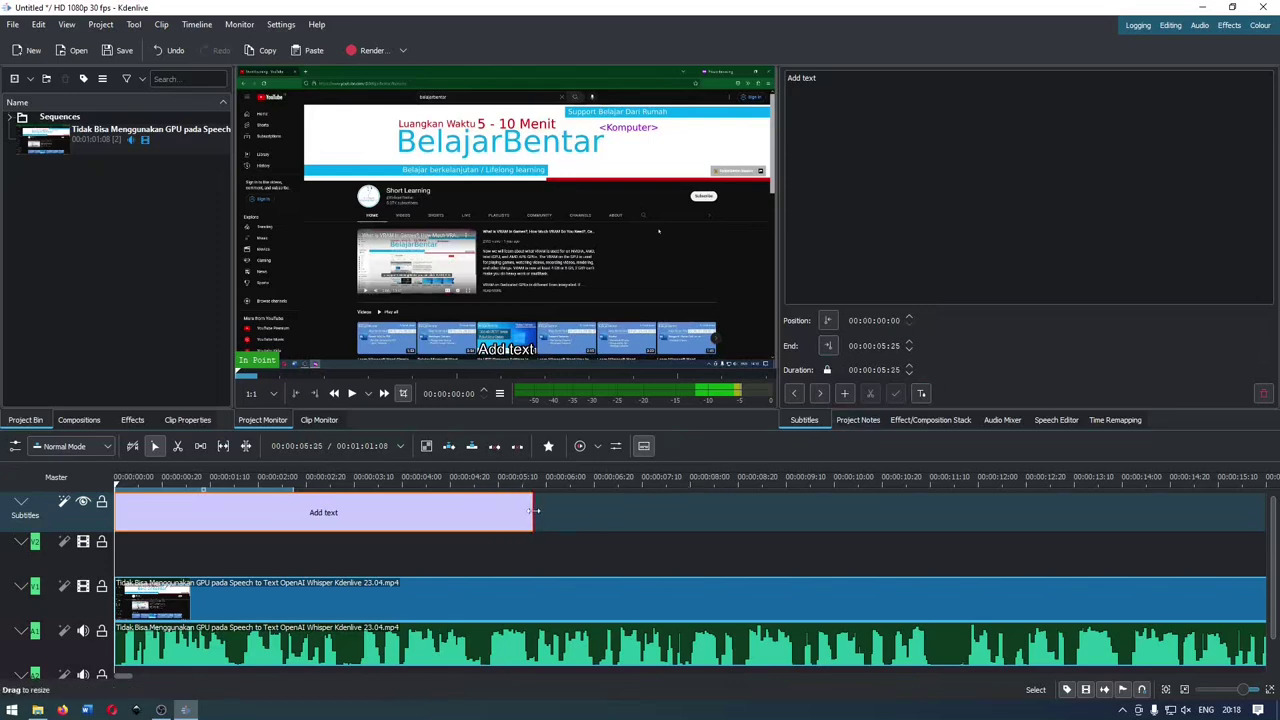
Shorten the first subtitle on the timeline so it ends at about 3 seconds, following the pause in the audio waveform.
{"action": "left_click_drag", "start_coordinate": [534, 511], "coordinate": [346, 515]}
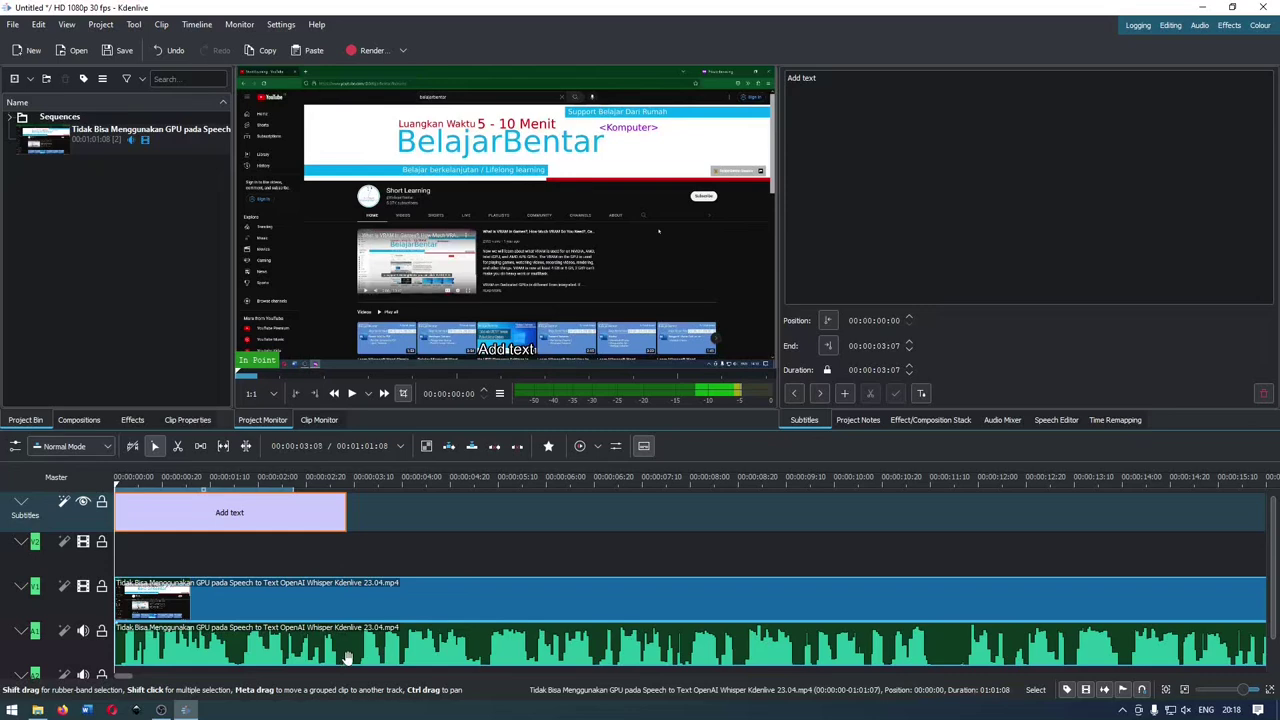
{"action": "mouse_move", "coordinate": [346, 514]}
{"action": "left_mouse_down"}
{"action": "mouse_move", "coordinate": [506, 514]}
{"action": "mouse_move", "coordinate": [352, 514]}
{"action": "left_mouse_up"}
Add a second subtitle at 00:00:03:12 and shorten it to end at about 5 seconds.
{"action": "left_click", "coordinate": [362, 519]}
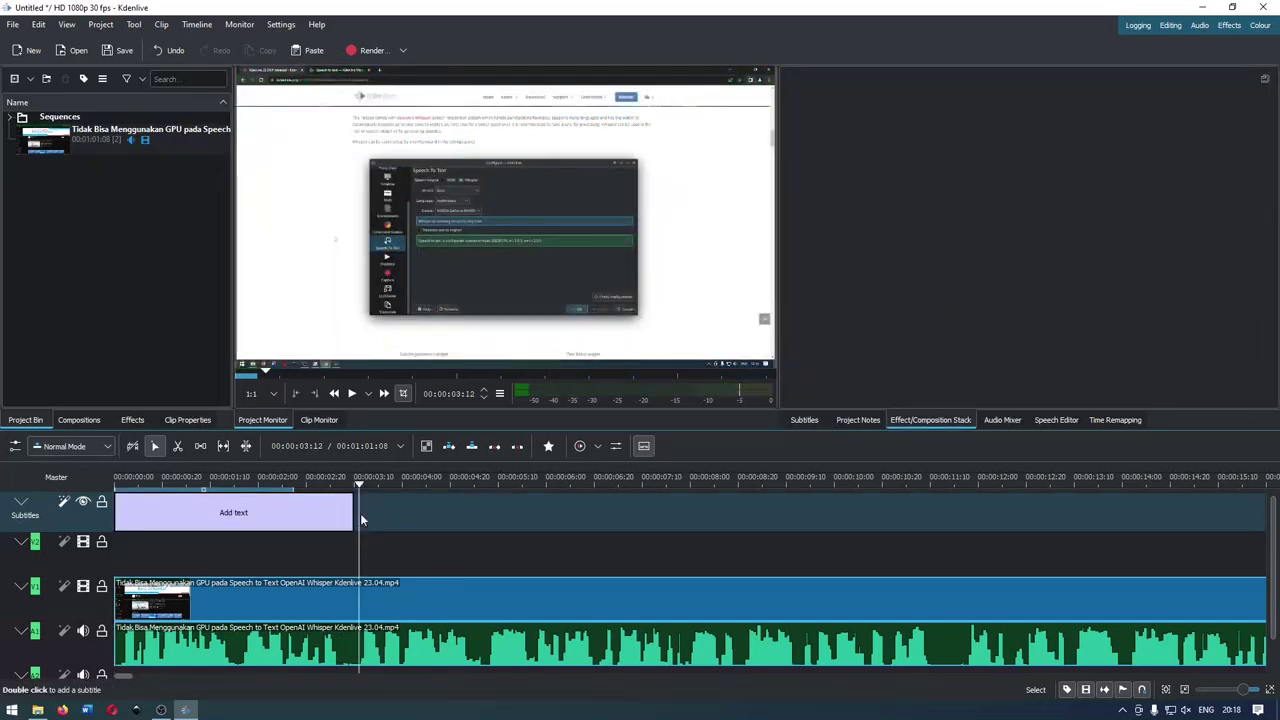
{"action": "double_click", "coordinate": [362, 519]}
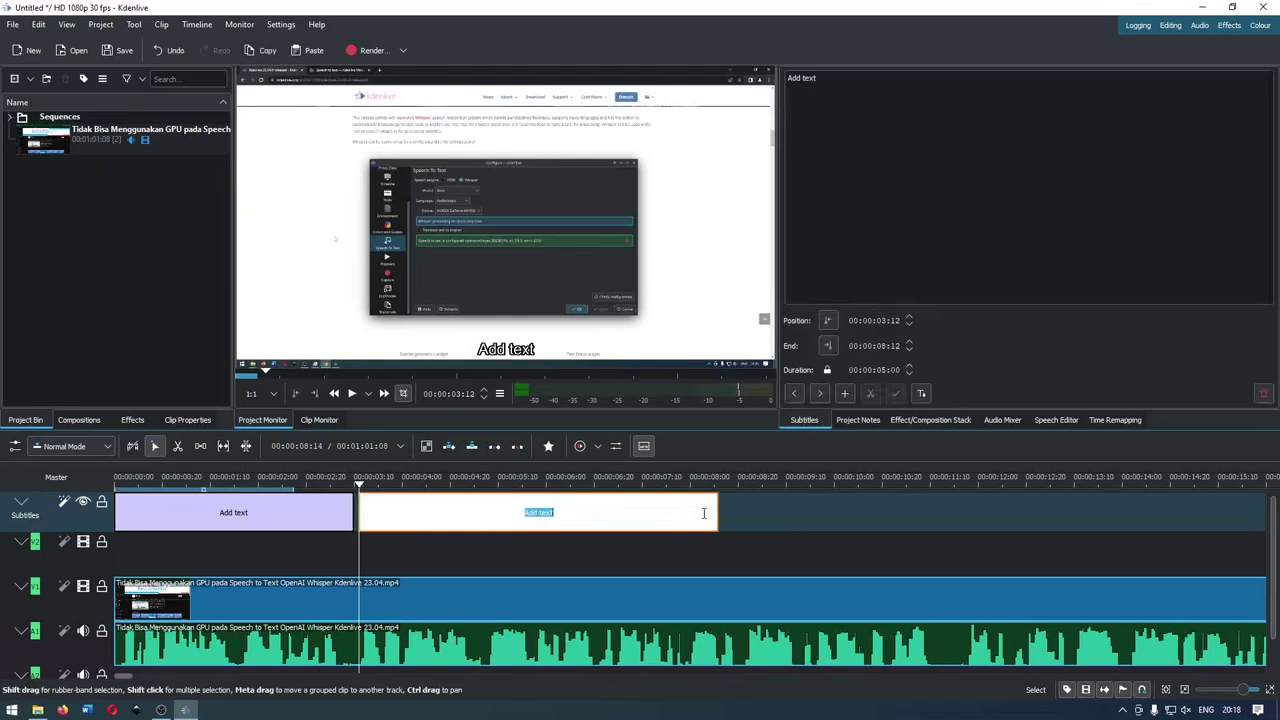
{"action": "left_click_drag", "start_coordinate": [720, 516], "coordinate": [482, 517]}
{"action": "left_click", "coordinate": [497, 523]}
Show the subtitle track again and add a third subtitle running from 00:00:05:05 to 00:00:07:26.
{"action": "scroll", "coordinate": [450, 512], "scroll_direction": "down", "scroll_amount": 1}
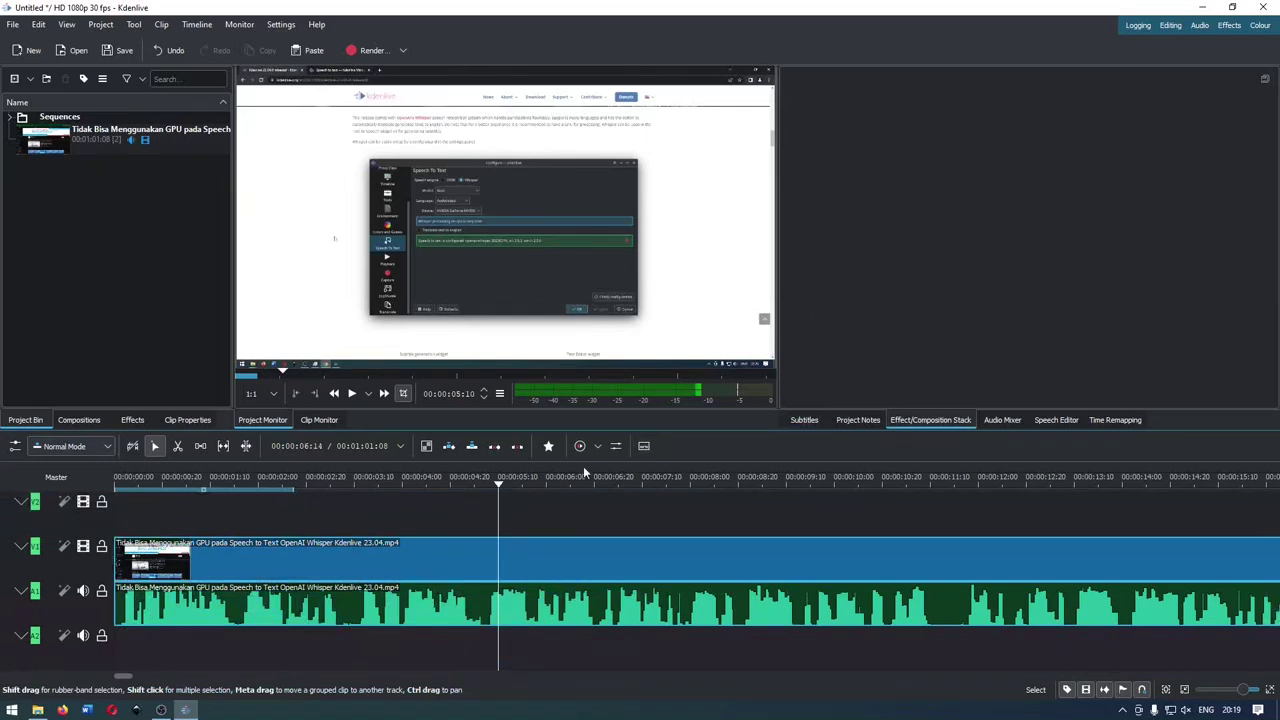
{"action": "left_click", "coordinate": [643, 446]}
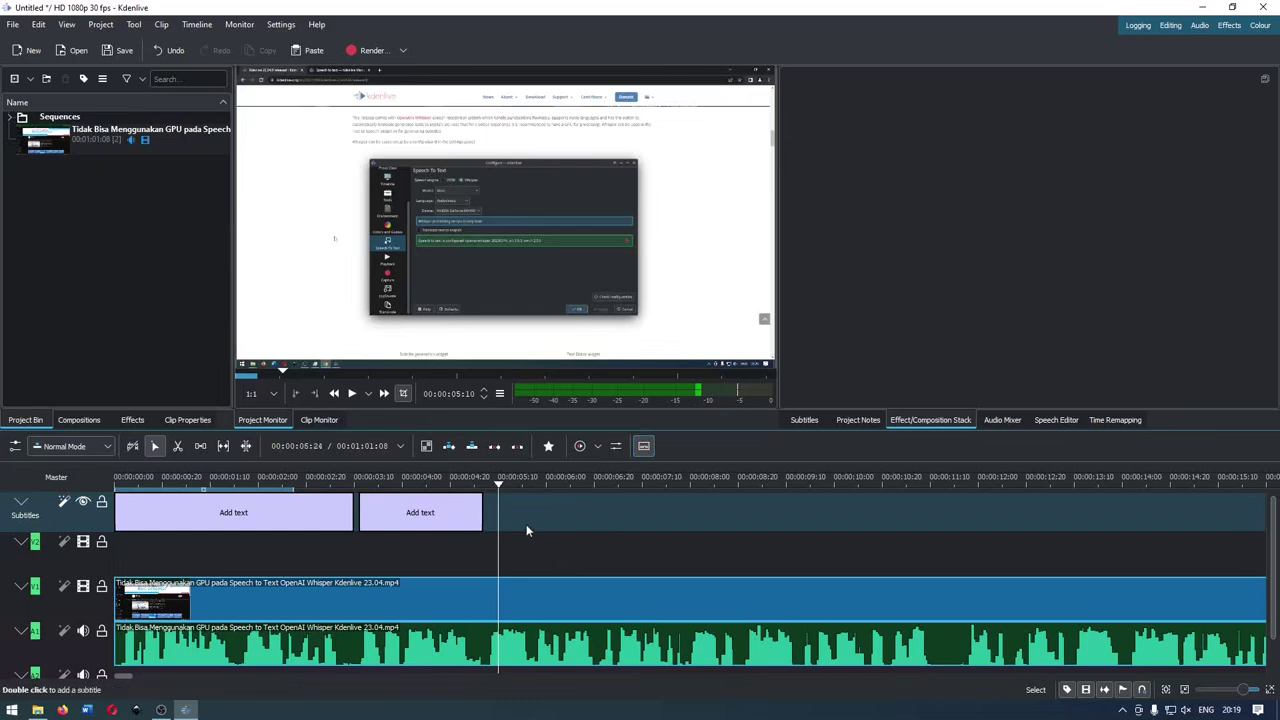
{"action": "left_click", "coordinate": [488, 517]}
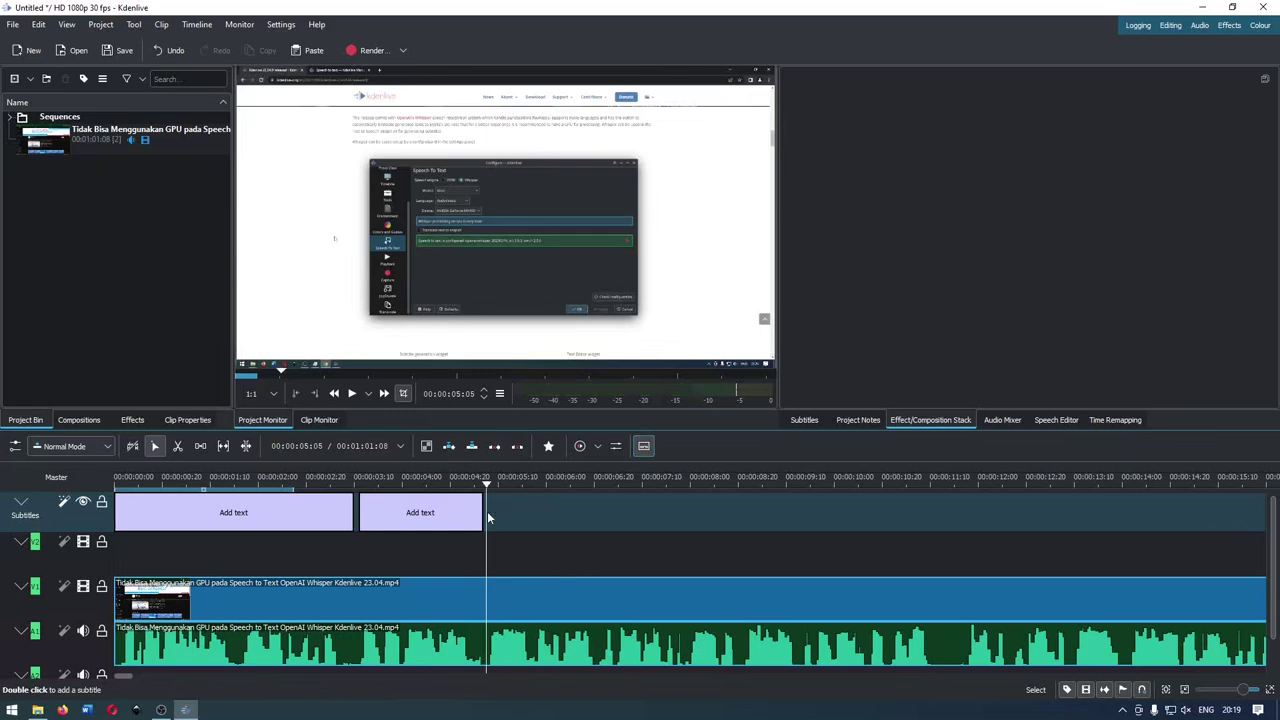
{"action": "double_click", "coordinate": [488, 517]}
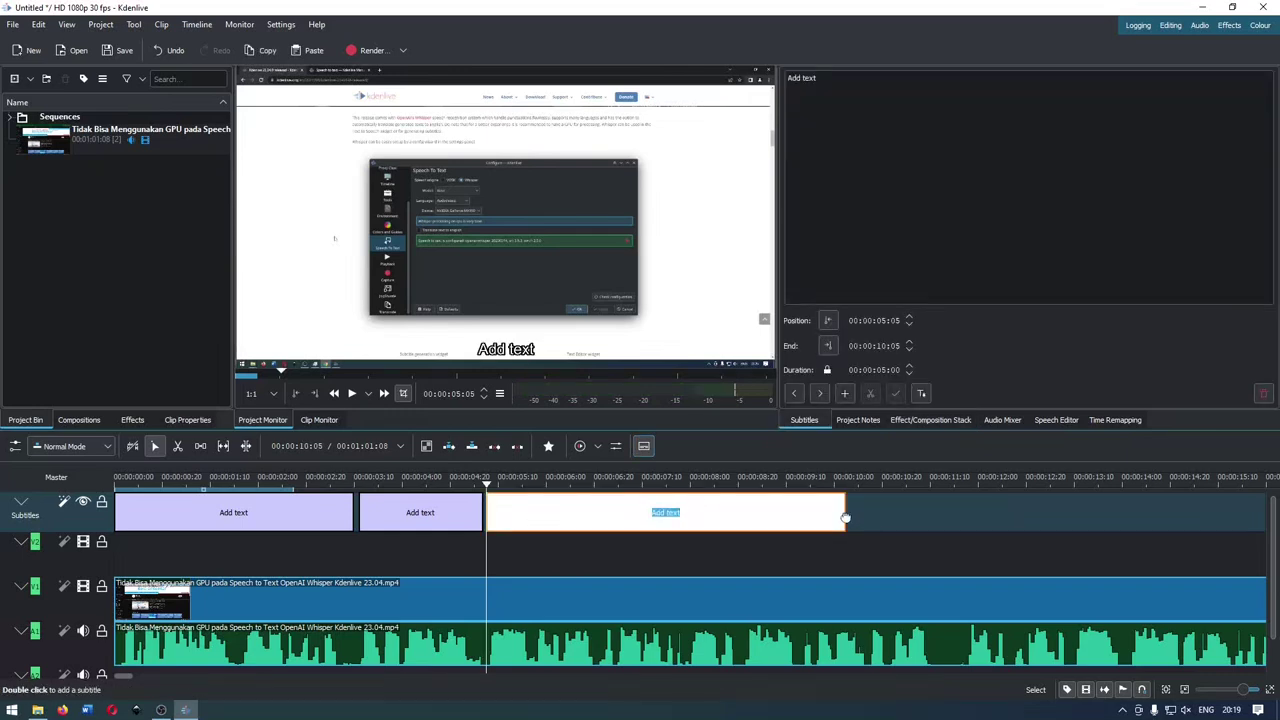
{"action": "left_click_drag", "start_coordinate": [847, 521], "coordinate": [679, 525]}
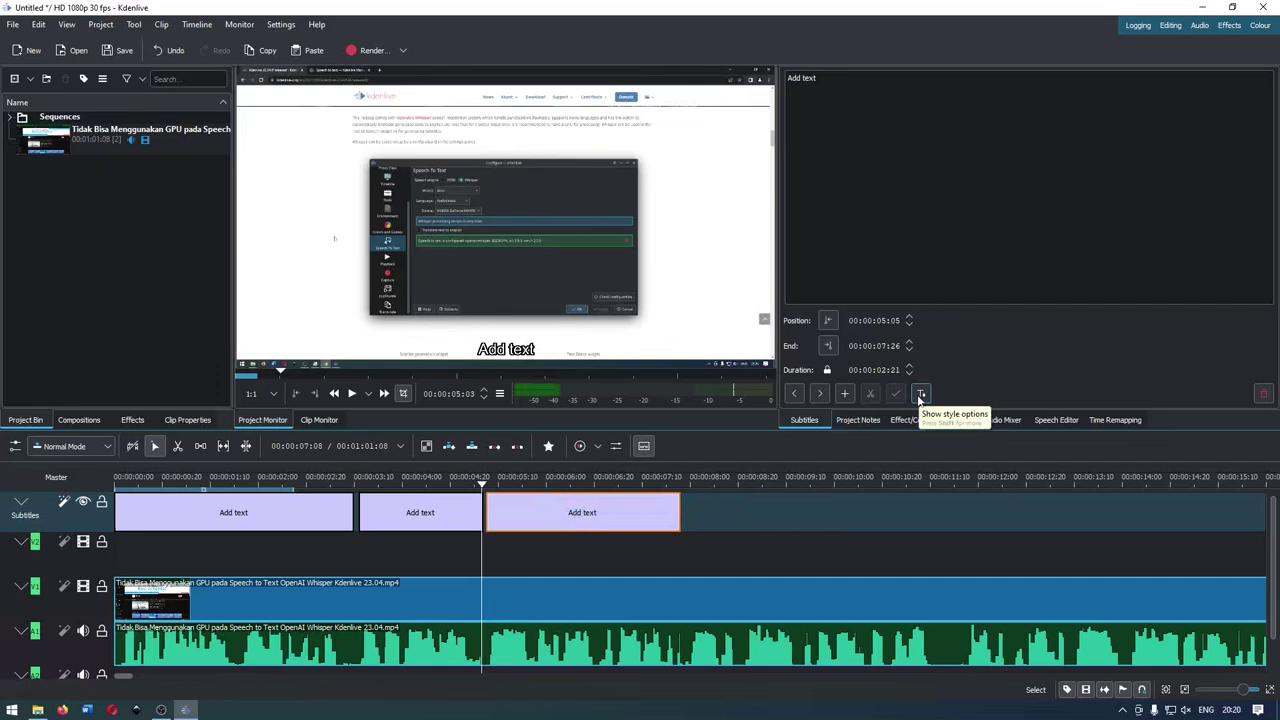
Show the subtitle style options with the third subtitle in preview and set a custom font of Monotype Corsiva.
{"action": "left_click", "coordinate": [548, 525]}
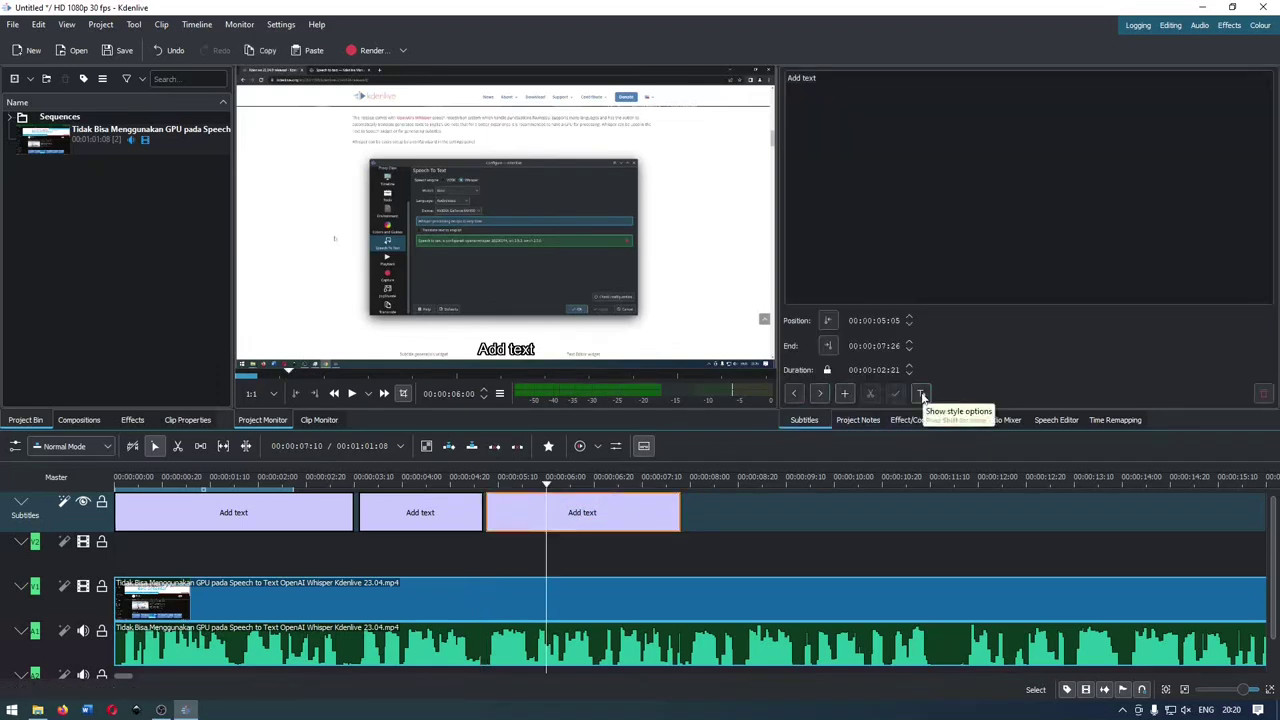
{"action": "left_click", "coordinate": [921, 394]}
{"action": "left_click", "coordinate": [795, 81]}
{"action": "left_click", "coordinate": [795, 81]}
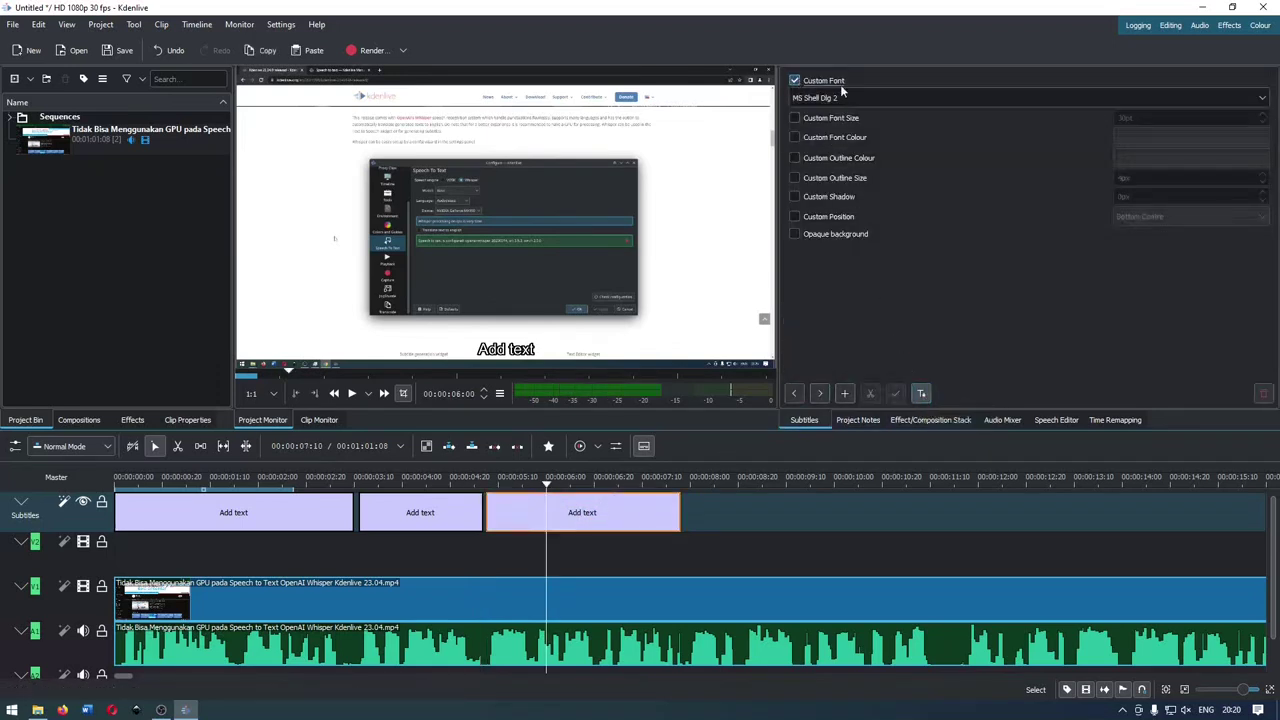
{"action": "left_click", "coordinate": [1262, 98]}
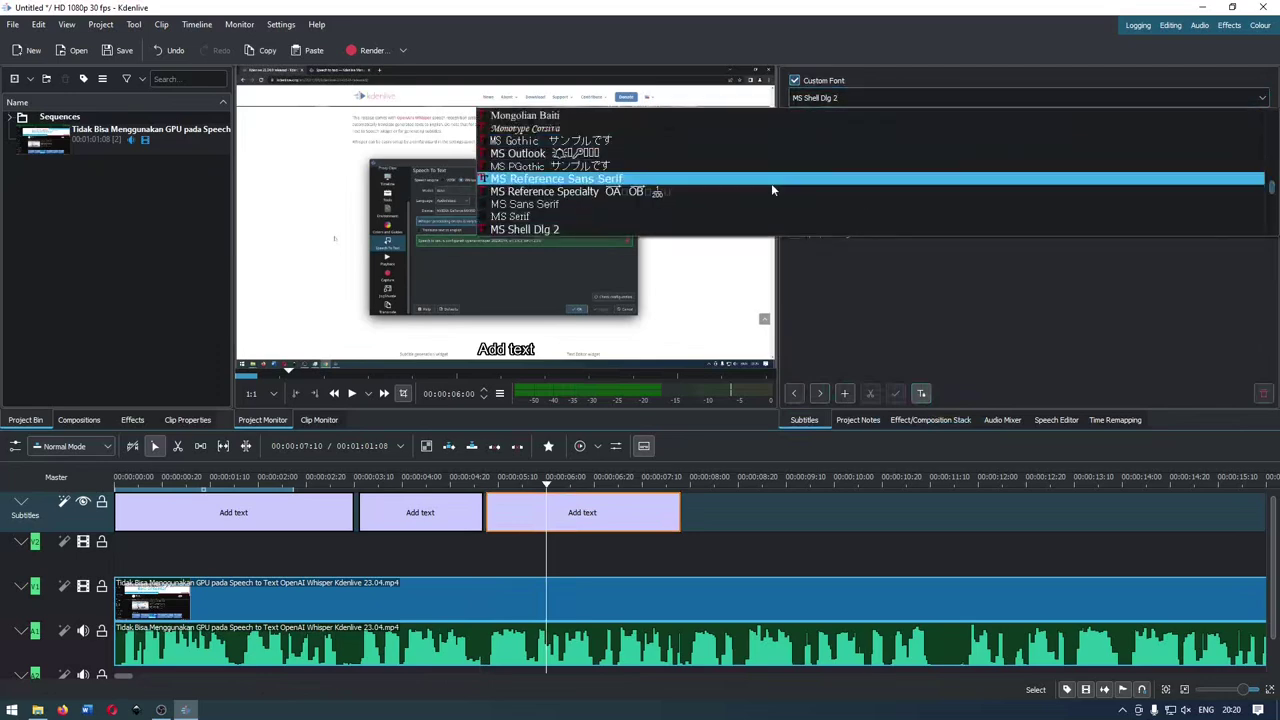
{"action": "left_click", "coordinate": [733, 129]}
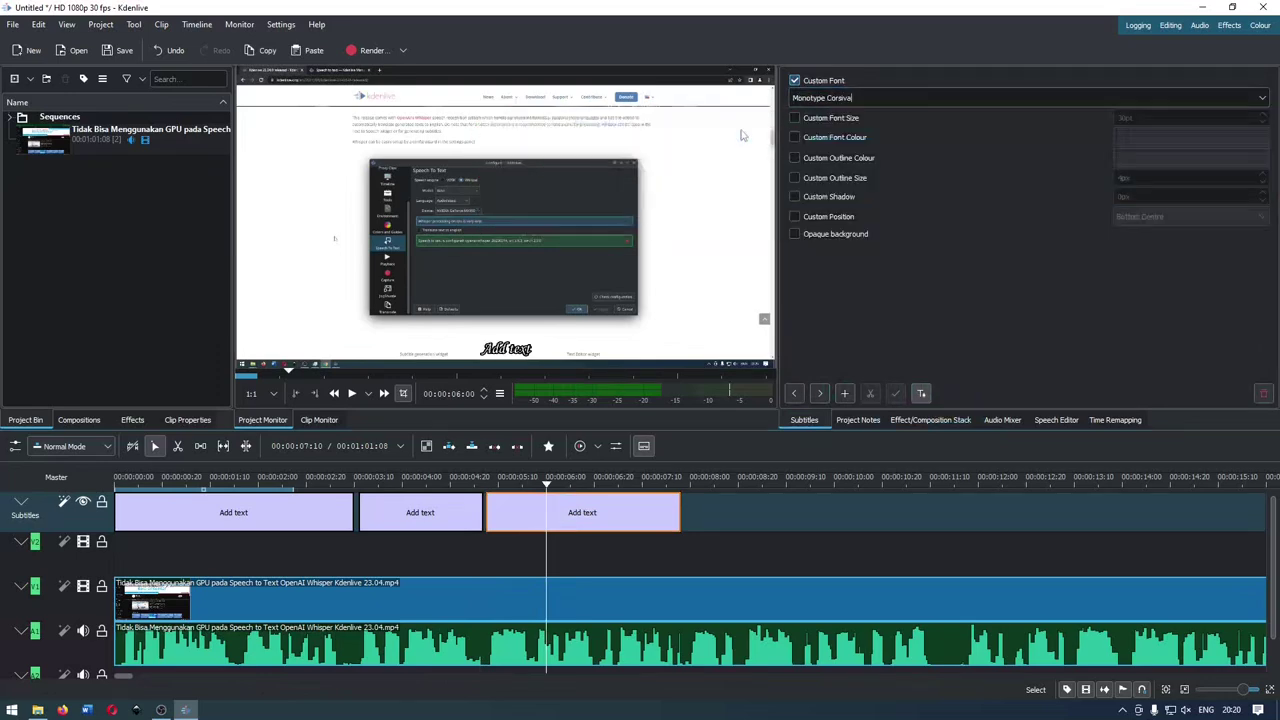
Style the subtitle text with a custom size of 30pt, blue #0000ff font colour and white #ffffff outline colour.
{"action": "left_click", "coordinate": [796, 118]}
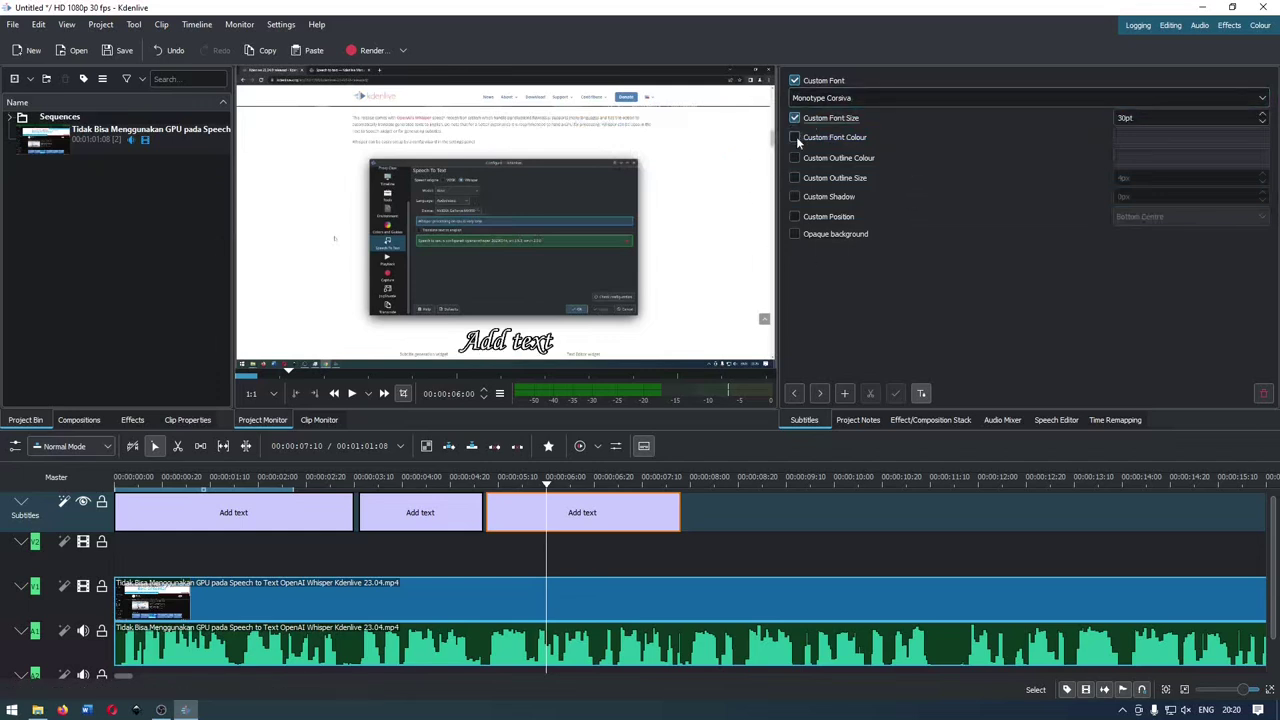
{"action": "left_click", "coordinate": [795, 137]}
{"action": "left_click", "coordinate": [1190, 137]}
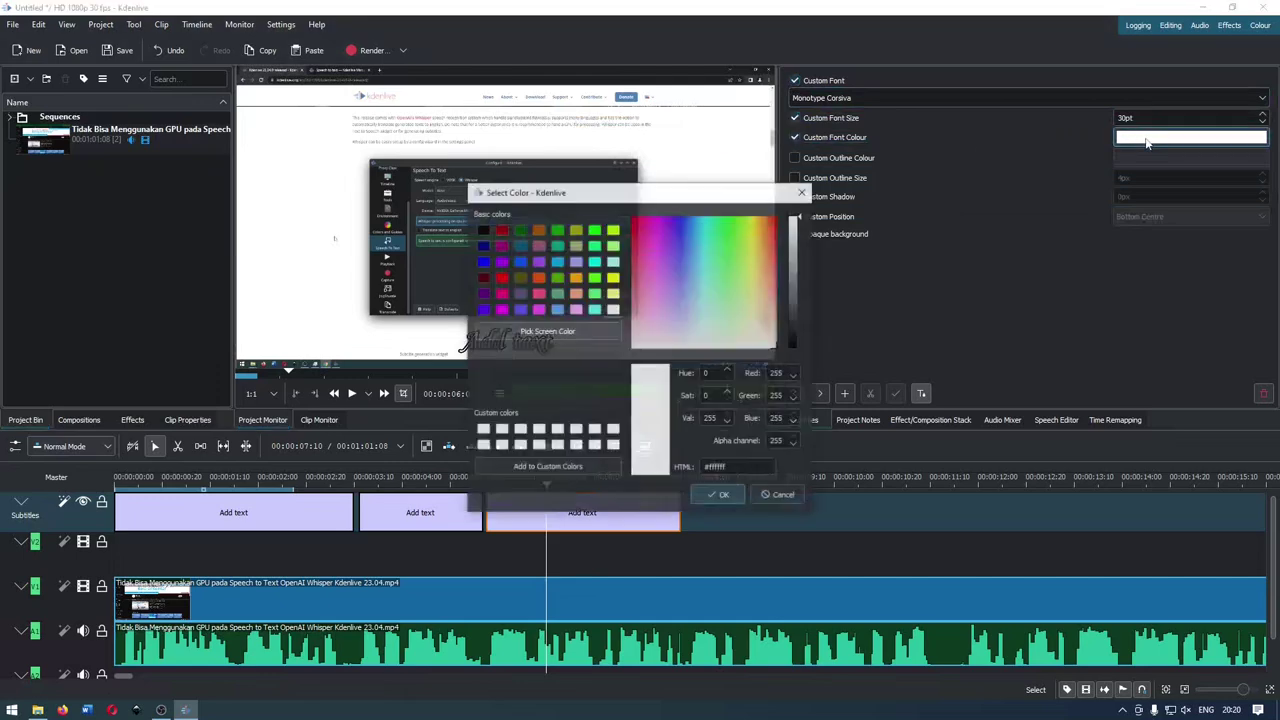
{"action": "left_click", "coordinate": [482, 261]}
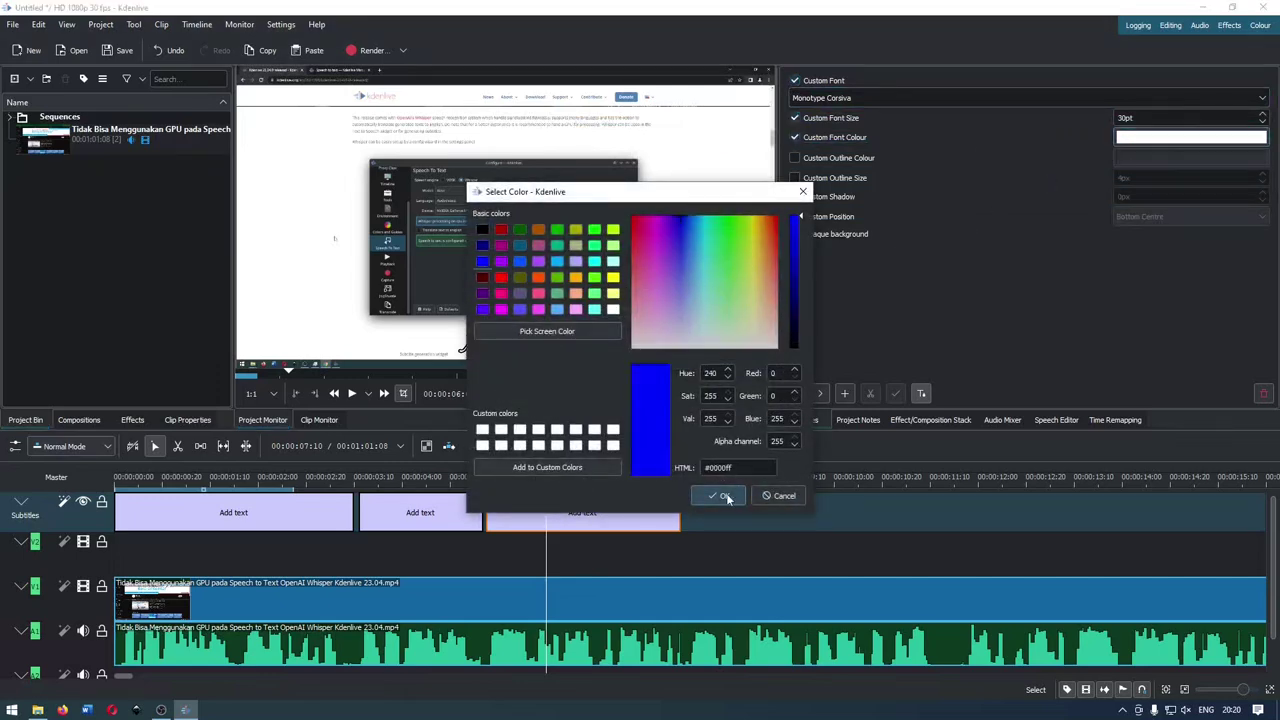
{"action": "left_click", "coordinate": [719, 495]}
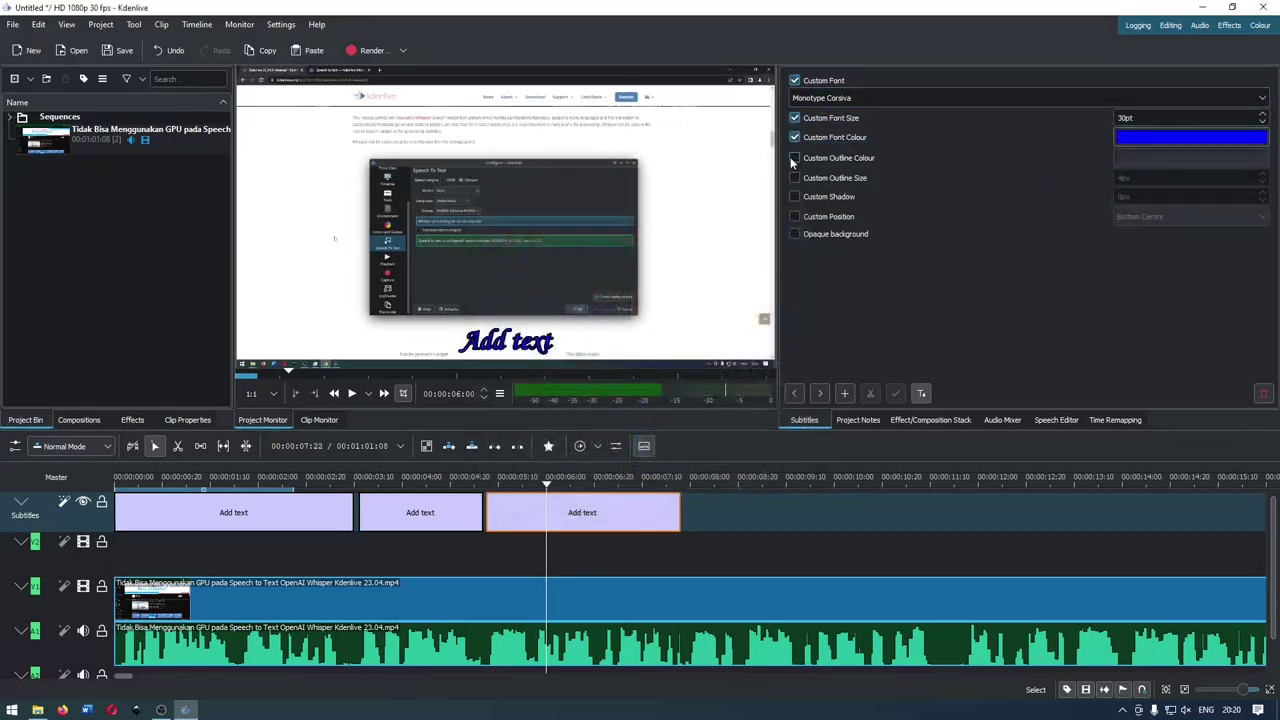
{"action": "left_click", "coordinate": [1150, 159]}
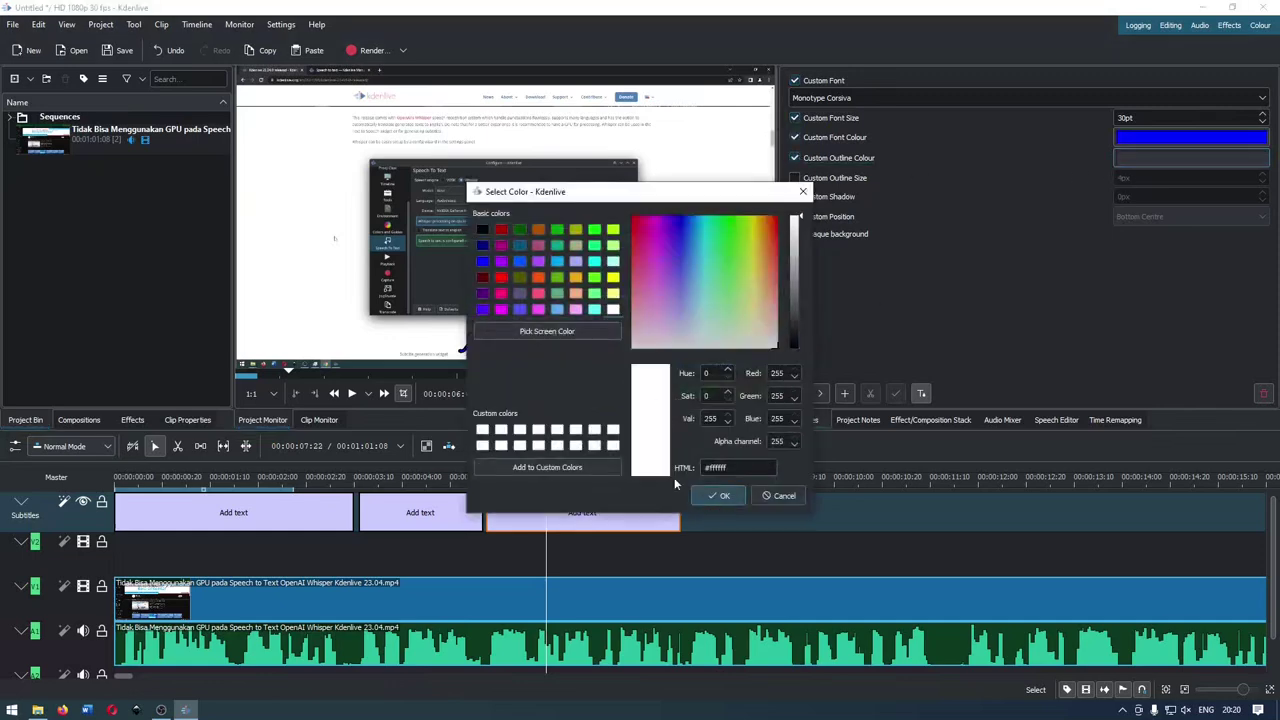
{"action": "left_click", "coordinate": [719, 495]}
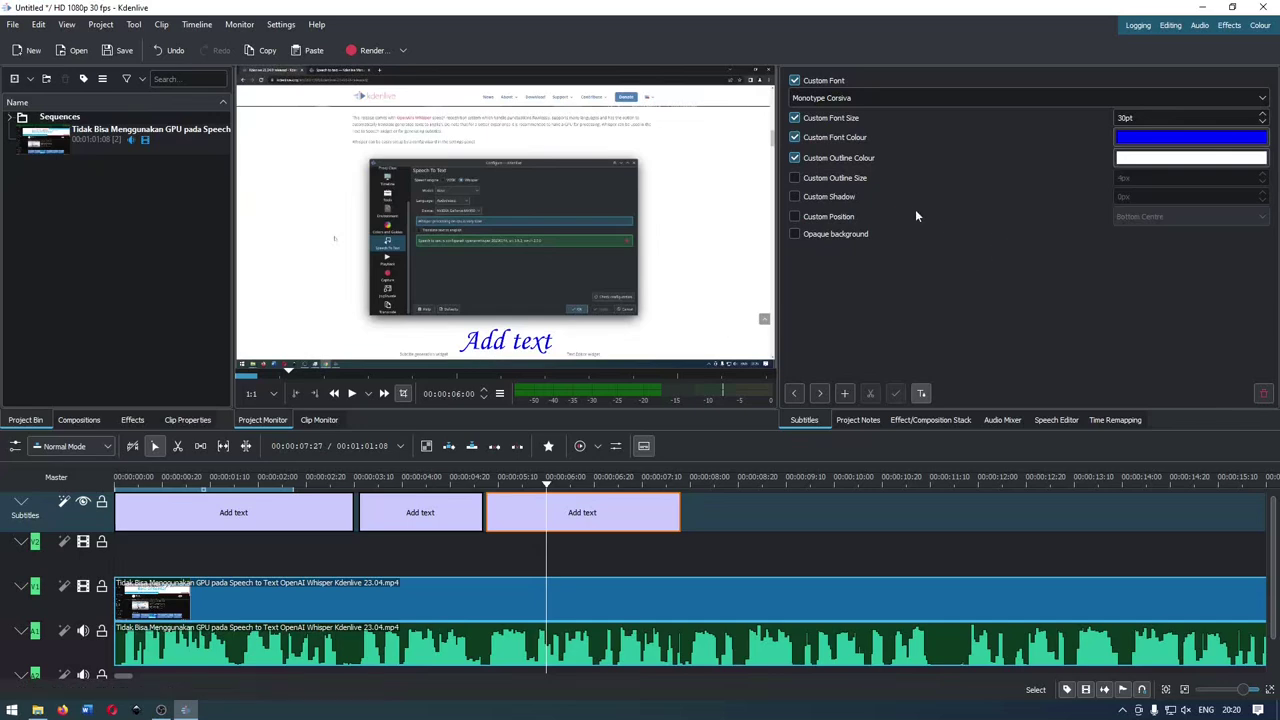
Turn off the custom outline colour, custom font colour and custom font size for the subtitles.
{"action": "left_click", "coordinate": [796, 160]}
{"action": "left_click", "coordinate": [796, 138]}
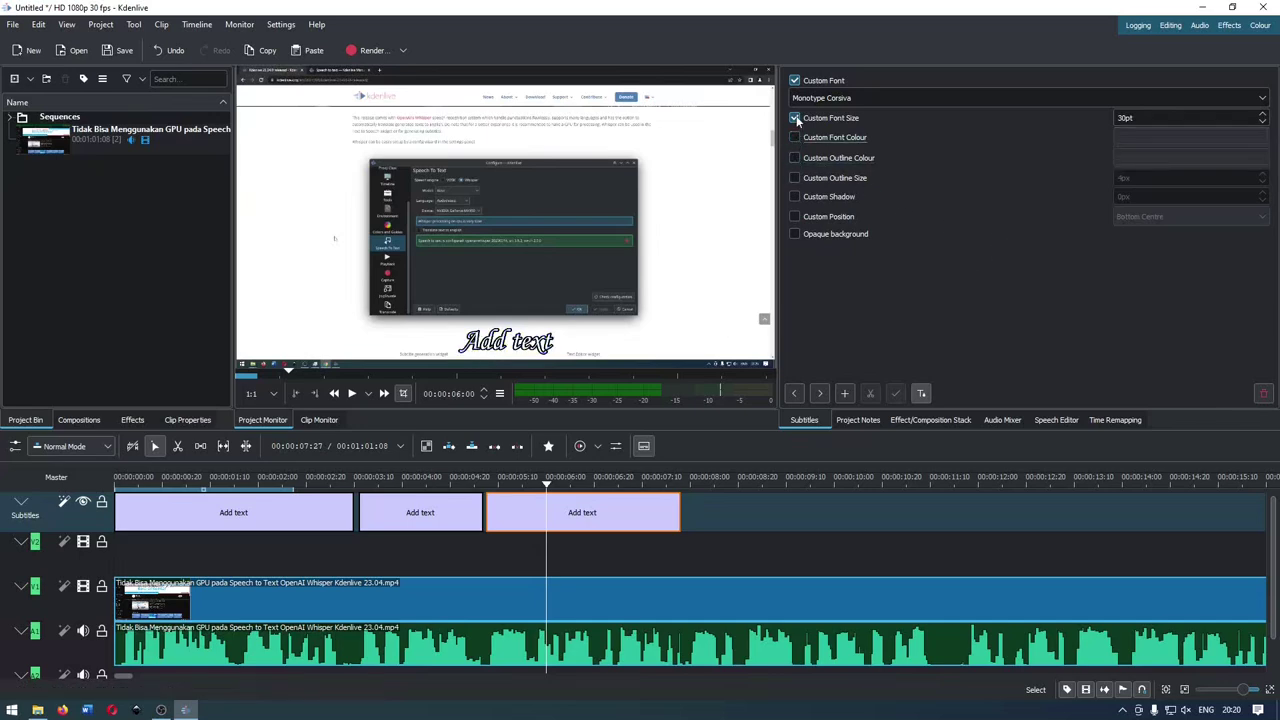
{"action": "left_click", "coordinate": [796, 118]}
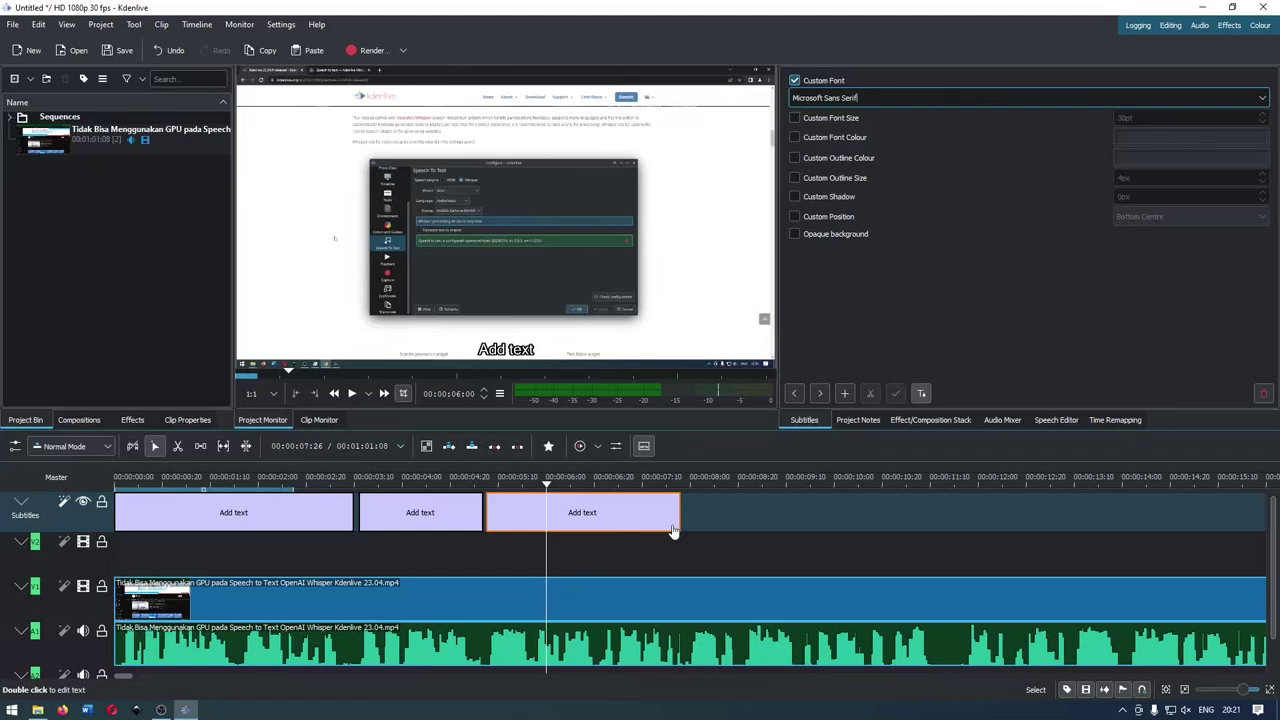
Export the subtitles as an SRT file named aa in the upload folder.
{"action": "left_click", "coordinate": [94, 32]}
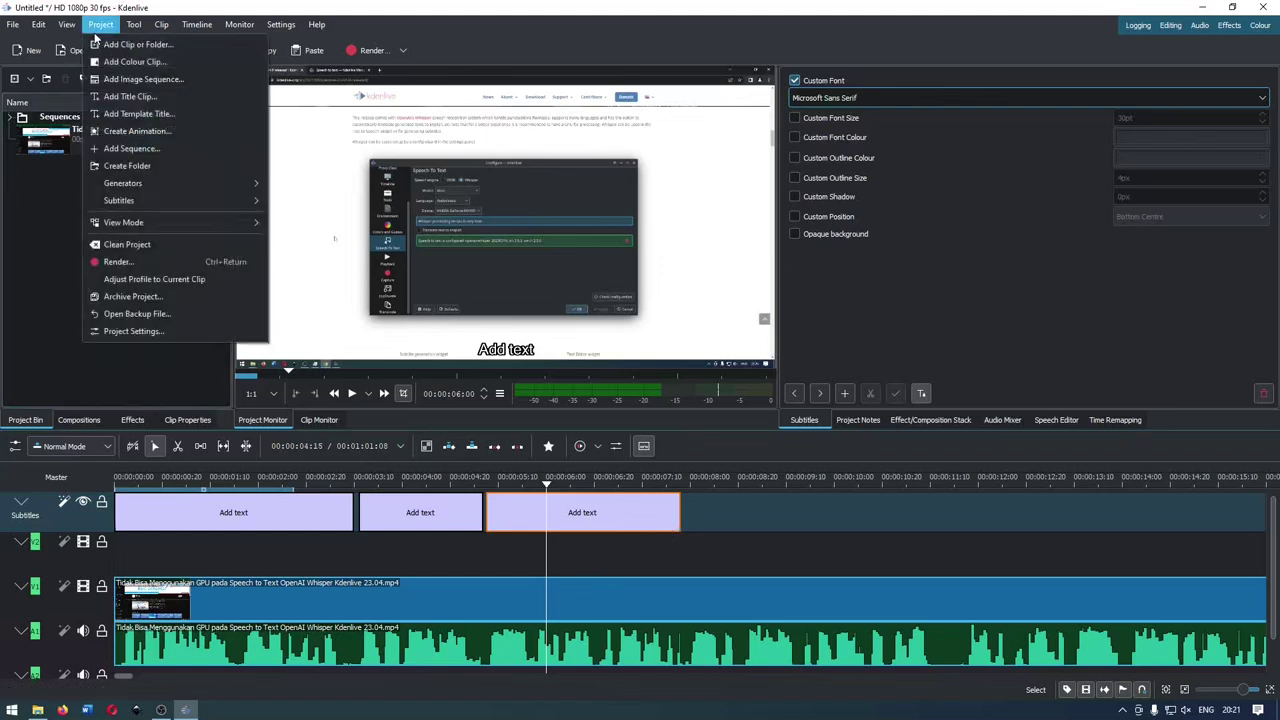
{"action": "mouse_move", "coordinate": [149, 203]}
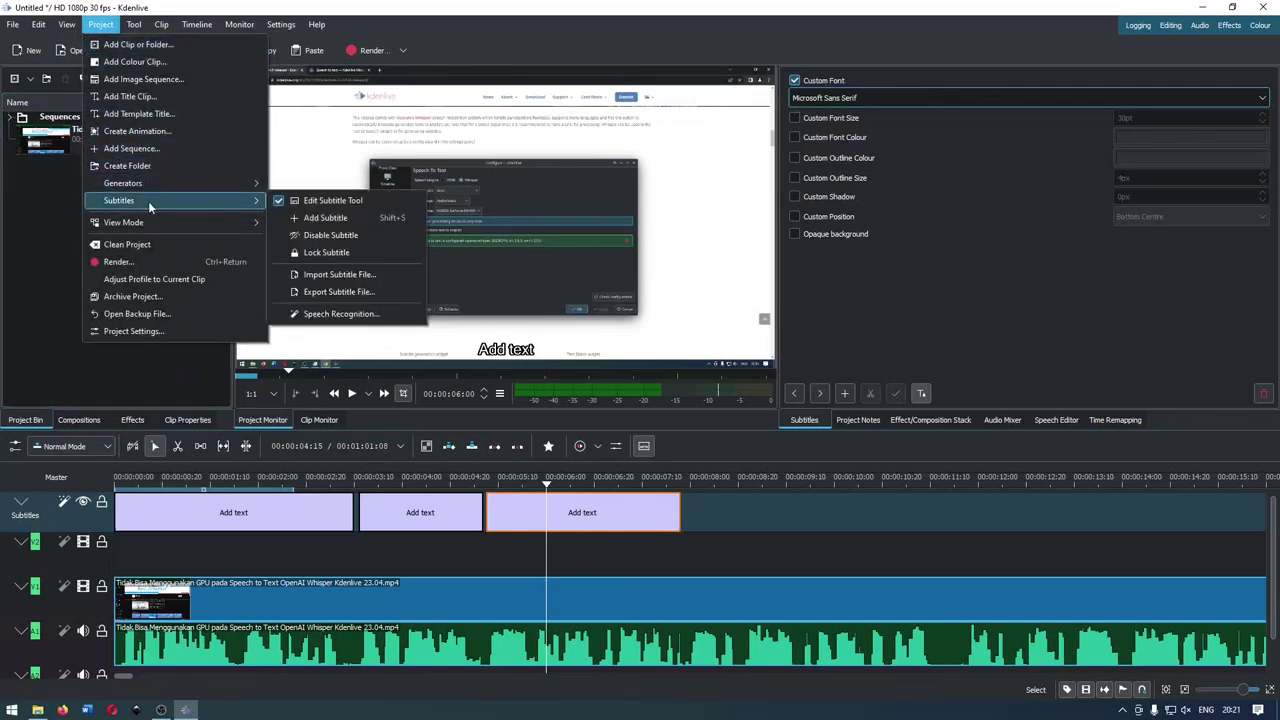
{"action": "left_click", "coordinate": [332, 292]}
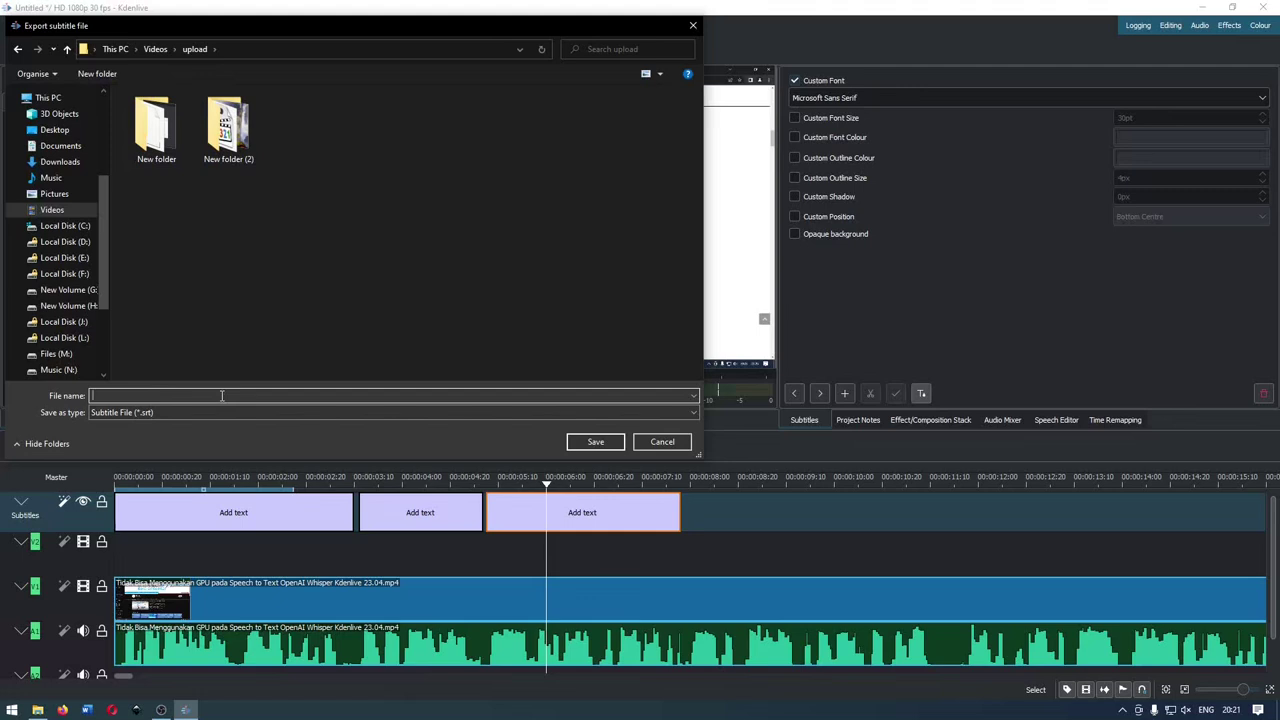
{"action": "type", "text": "aa"}
{"action": "key", "text": "Return"}
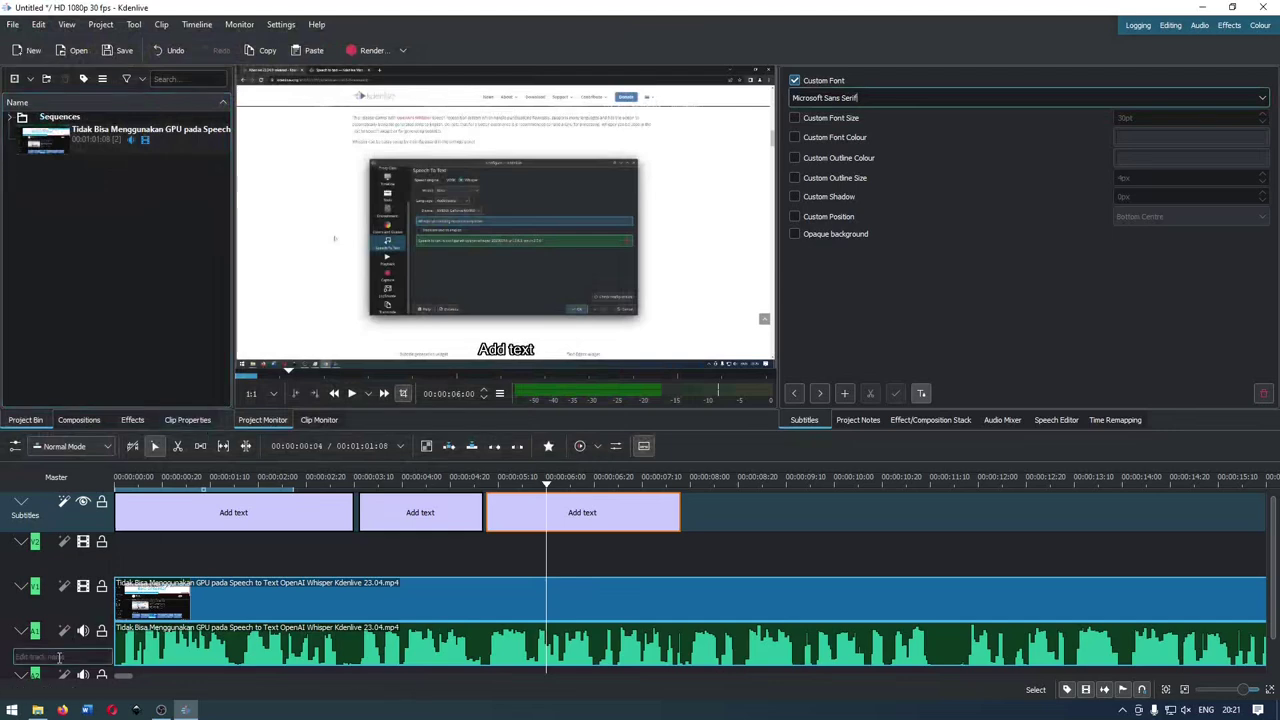
Switch to the upload folder in File Explorer, open the MP4 video in the media player and load the aa SRT file onto it.
{"action": "left_click", "coordinate": [37, 710]}
{"action": "left_click", "coordinate": [710, 333]}
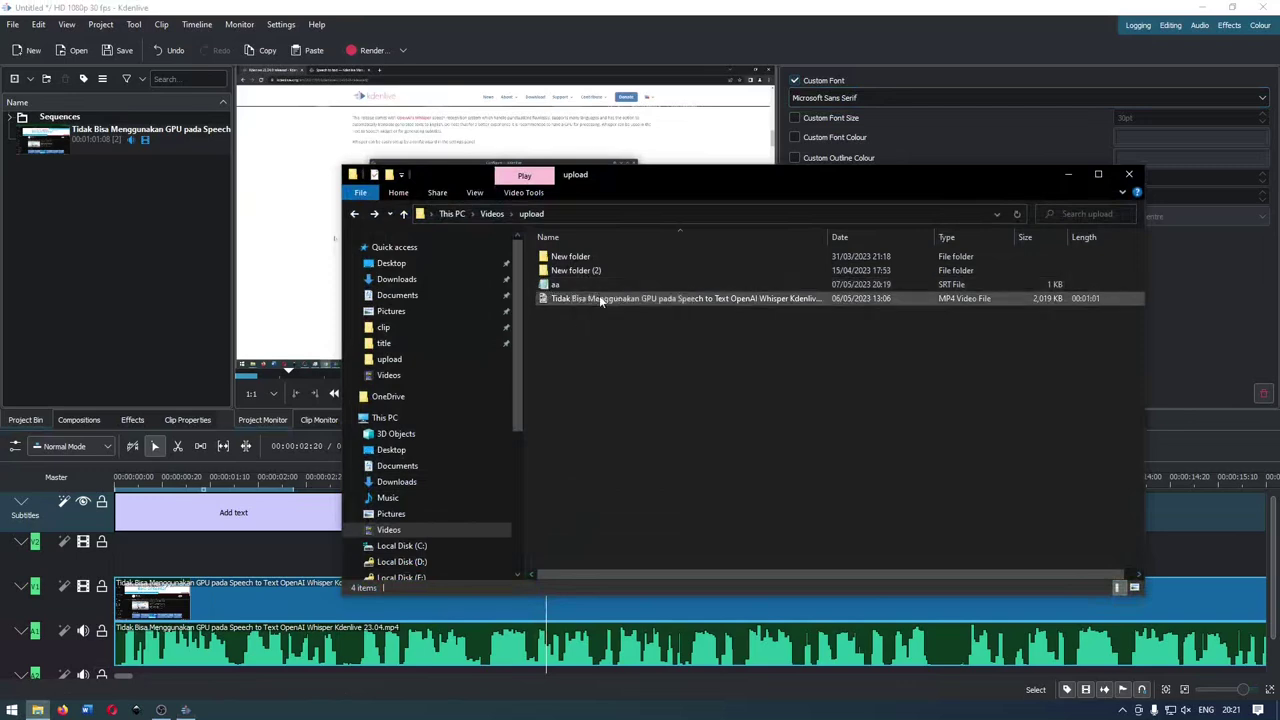
{"action": "double_click", "coordinate": [601, 299]}
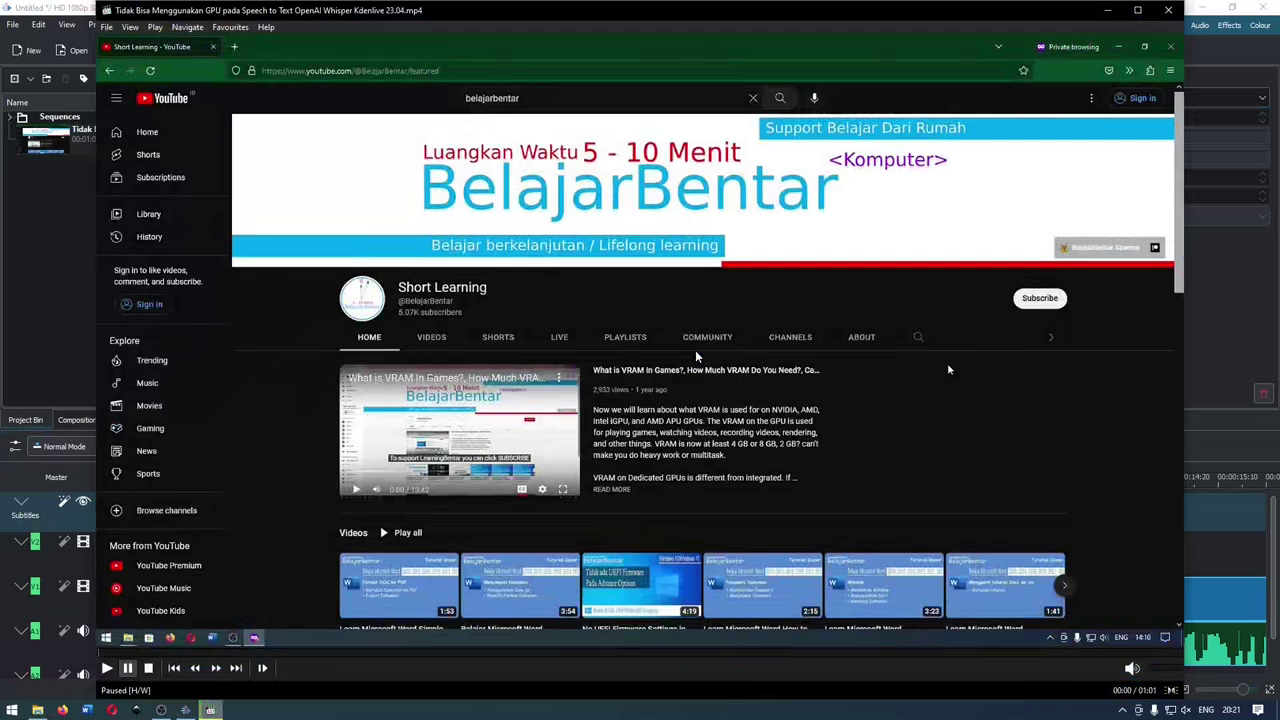
{"action": "left_click", "coordinate": [37, 710]}
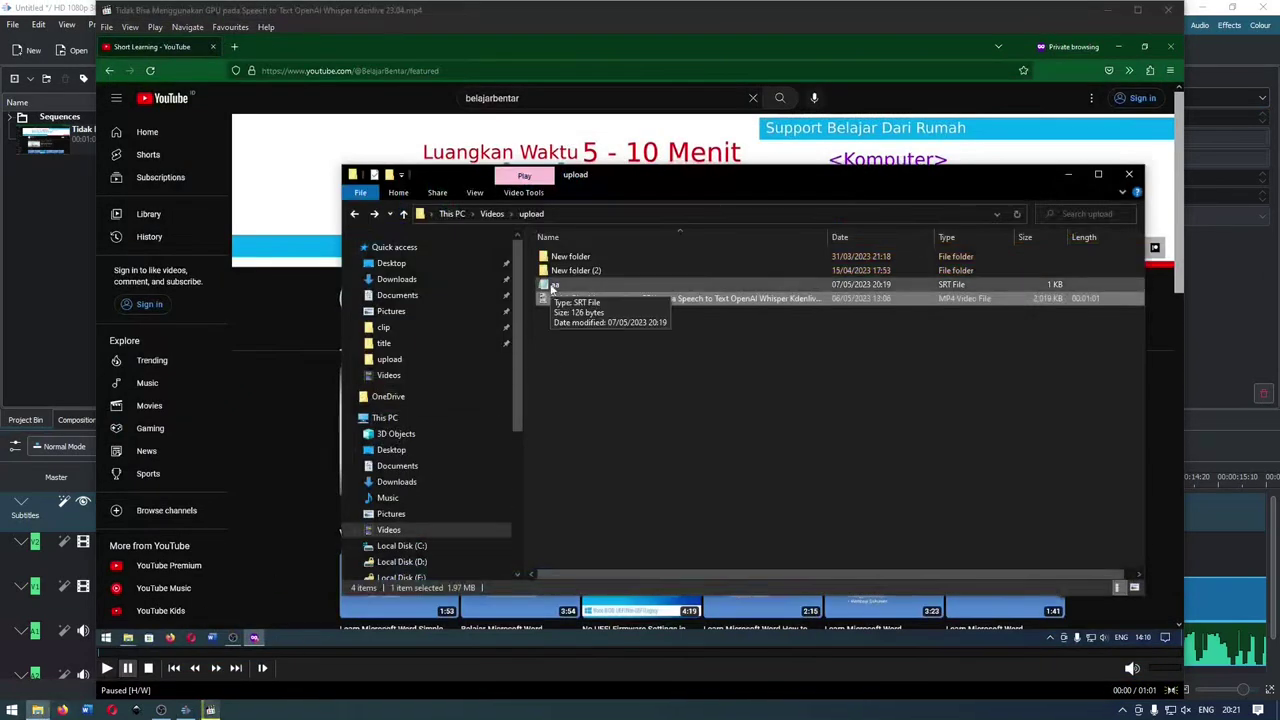
{"action": "left_click_drag", "start_coordinate": [552, 287], "coordinate": [288, 400]}
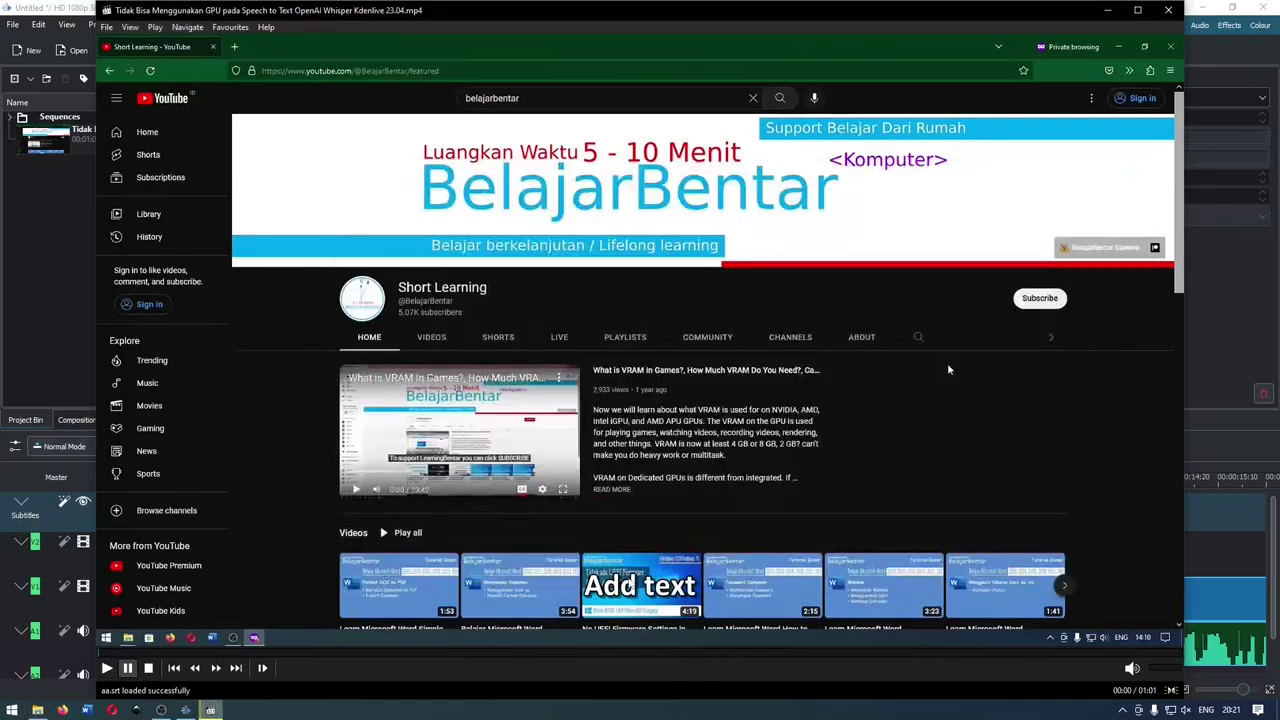
Play the video with the loaded subtitles, skim to a few points and return to the start.
{"action": "key", "text": "space"}
{"action": "left_click", "coordinate": [176, 655]}
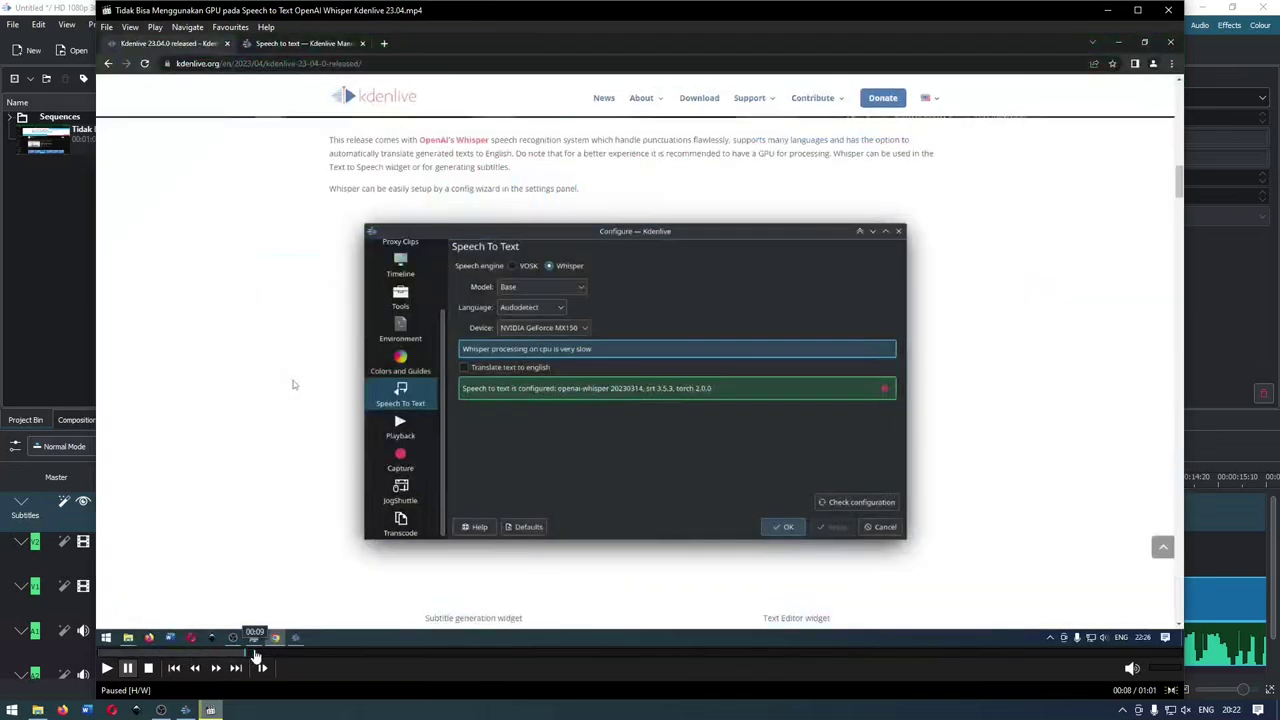
{"action": "left_click", "coordinate": [165, 655]}
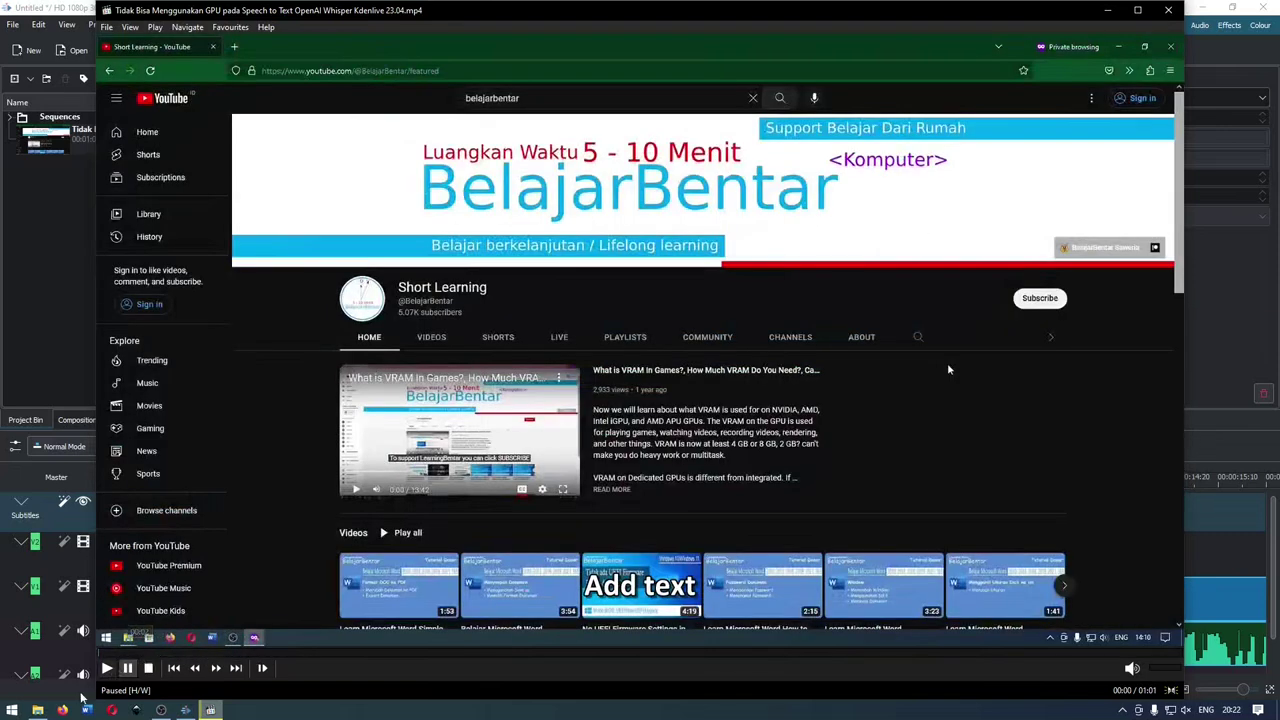
Load the aa subtitle file from the upload folder onto the paused video once more and check its display.
{"action": "left_click", "coordinate": [37, 710]}
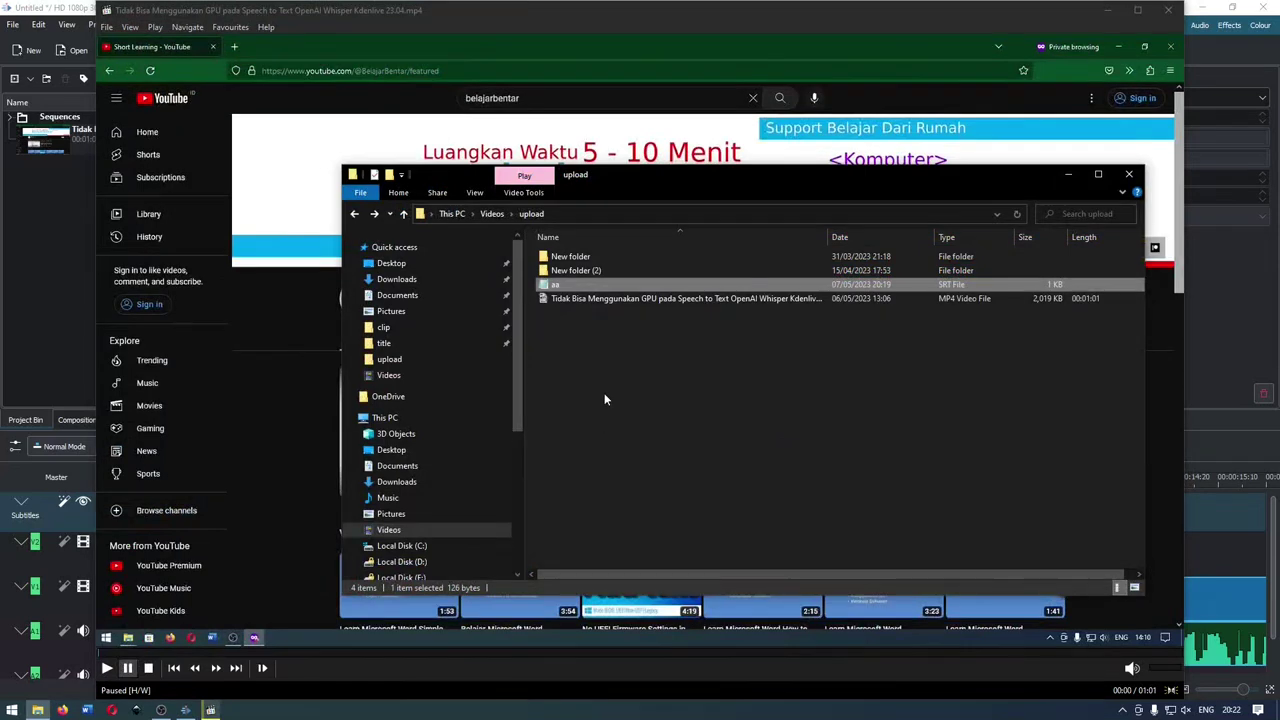
{"action": "left_click", "coordinate": [577, 298]}
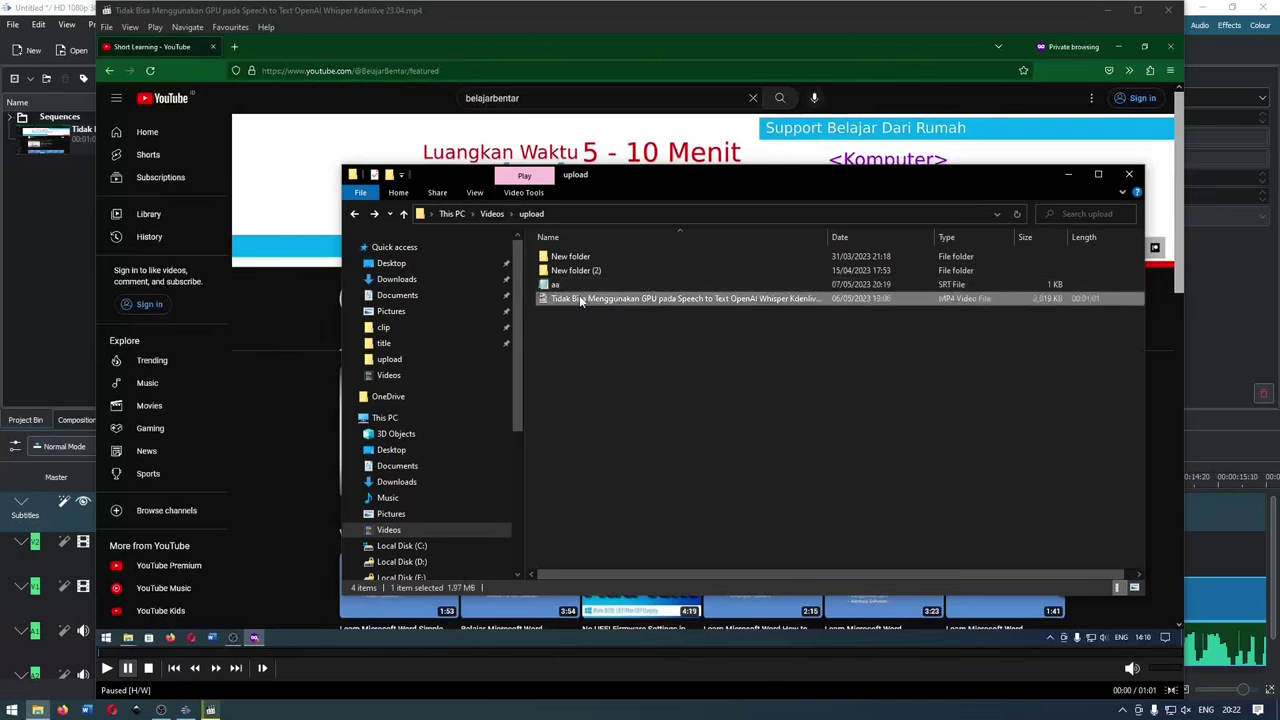
{"action": "left_click", "coordinate": [554, 288]}
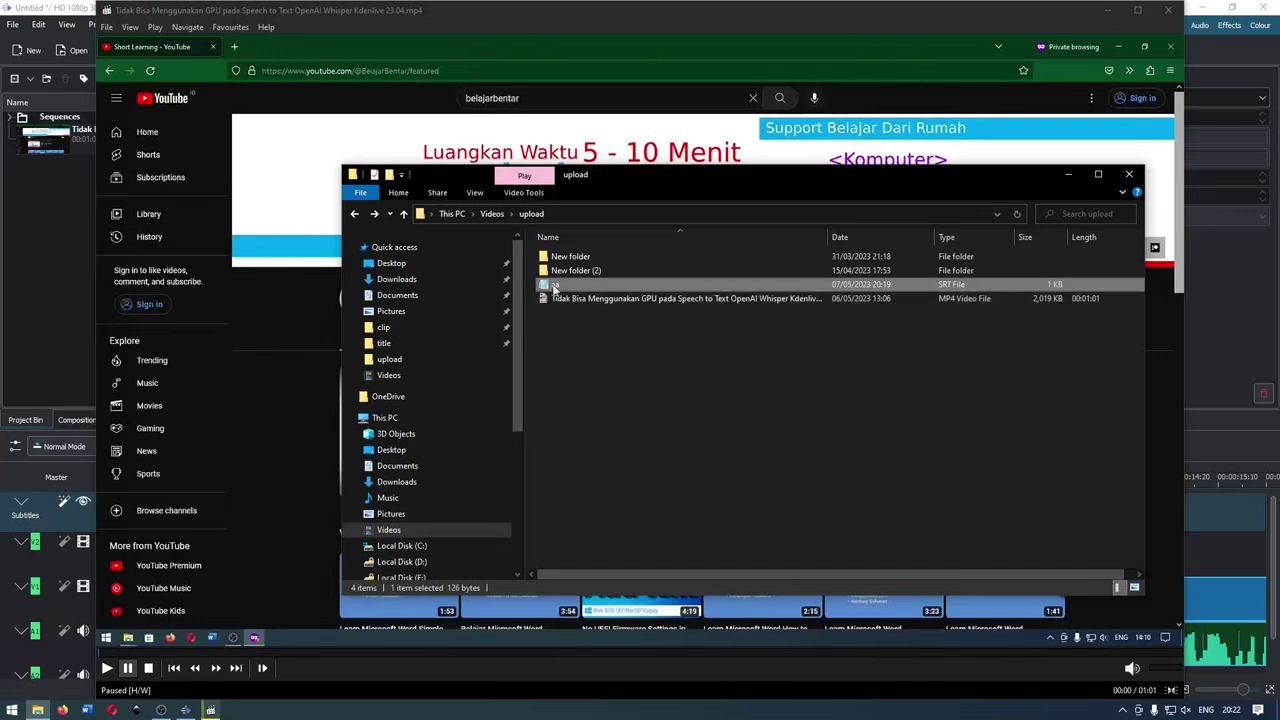
{"action": "left_click_drag", "start_coordinate": [554, 288], "coordinate": [296, 287]}
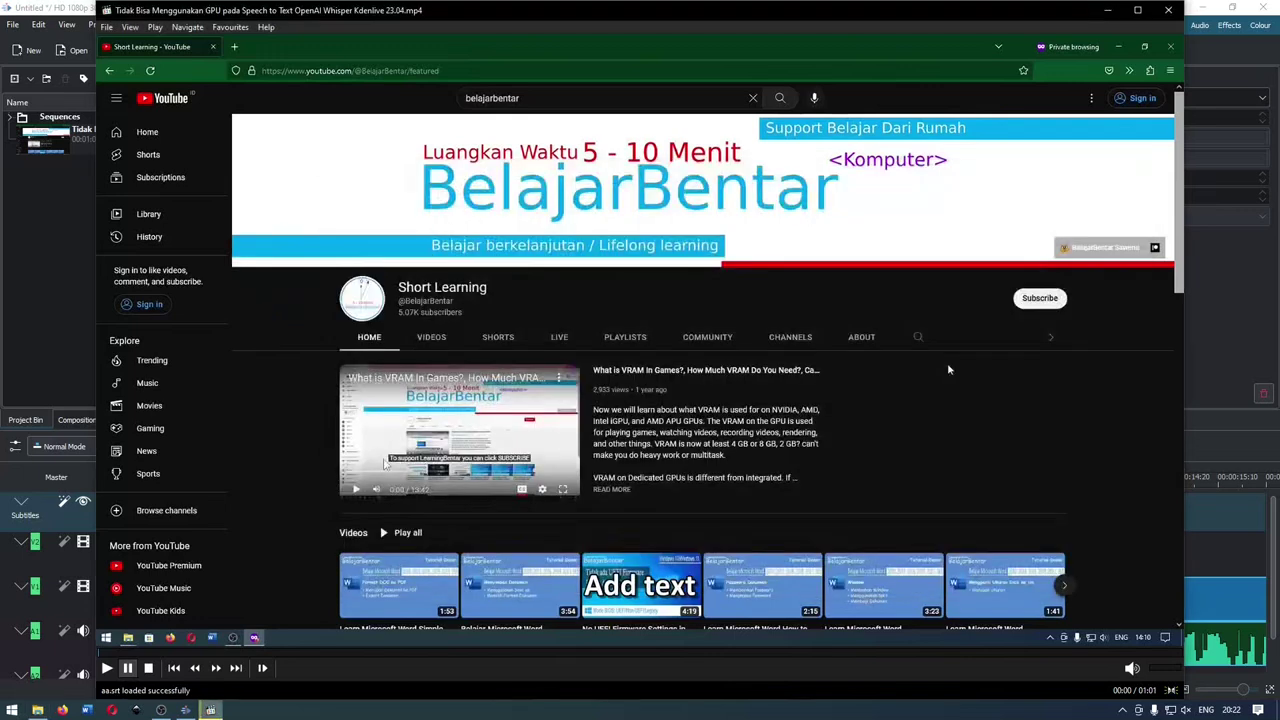
{"action": "left_click", "coordinate": [352, 633]}
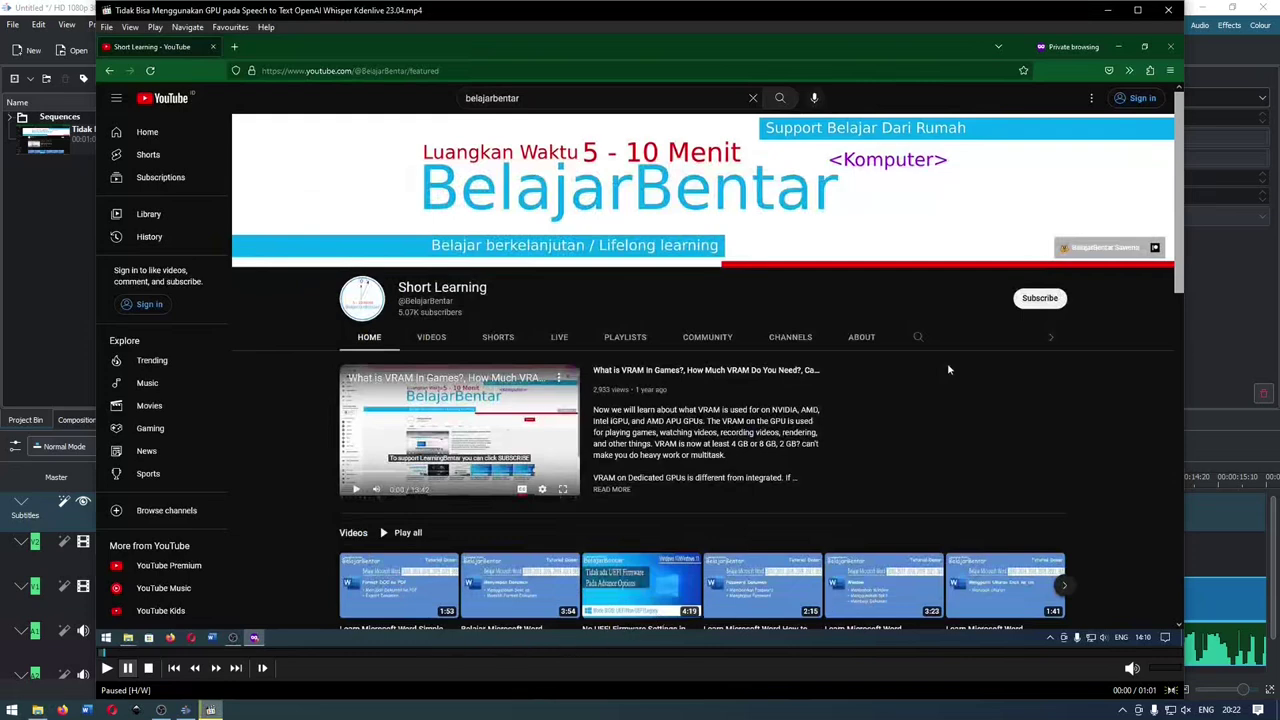
Rename the aa SRT file to "Tidak Bisa Menggunakan GPU pada Speech to Text OpenAI Whisper Kdenlive 23.04", matching the video, and open the video.
{"action": "left_click", "coordinate": [37, 710]}
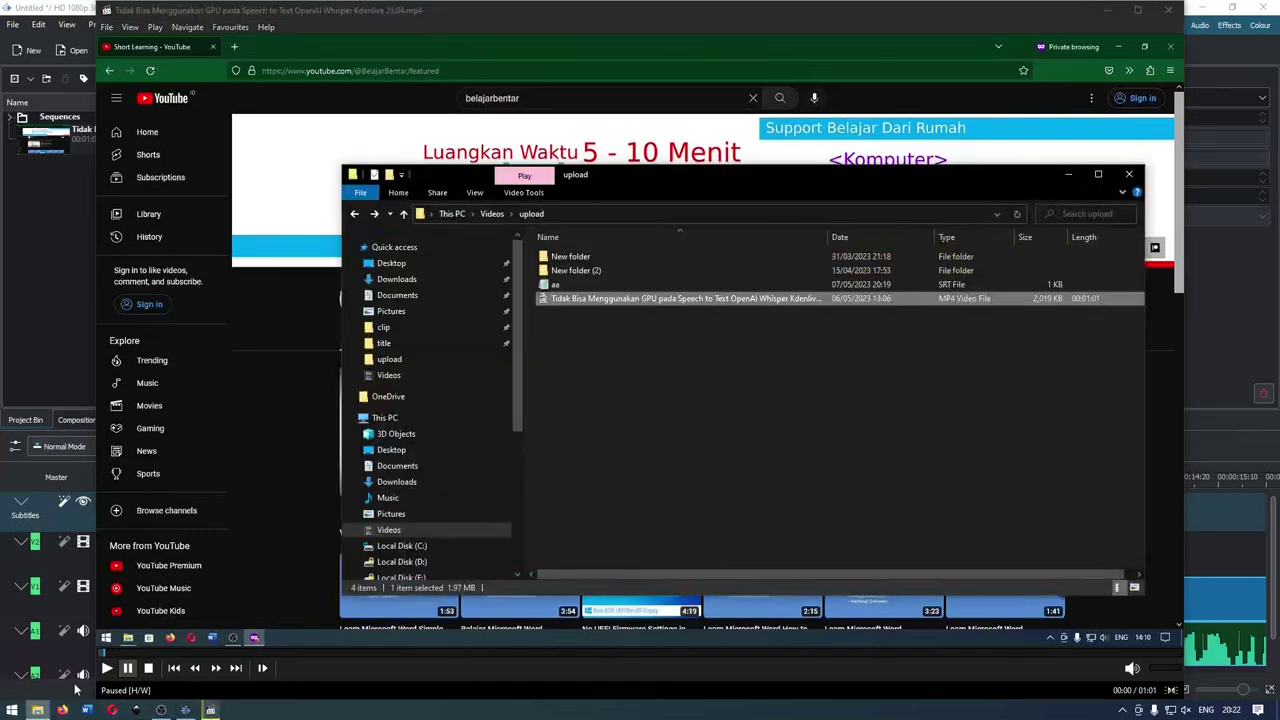
{"action": "key", "text": "F2"}
{"action": "key", "text": "ctrl+c"}
{"action": "left_click", "coordinate": [627, 284]}
{"action": "key", "text": "F2"}
{"action": "key", "text": "ctrl+v"}
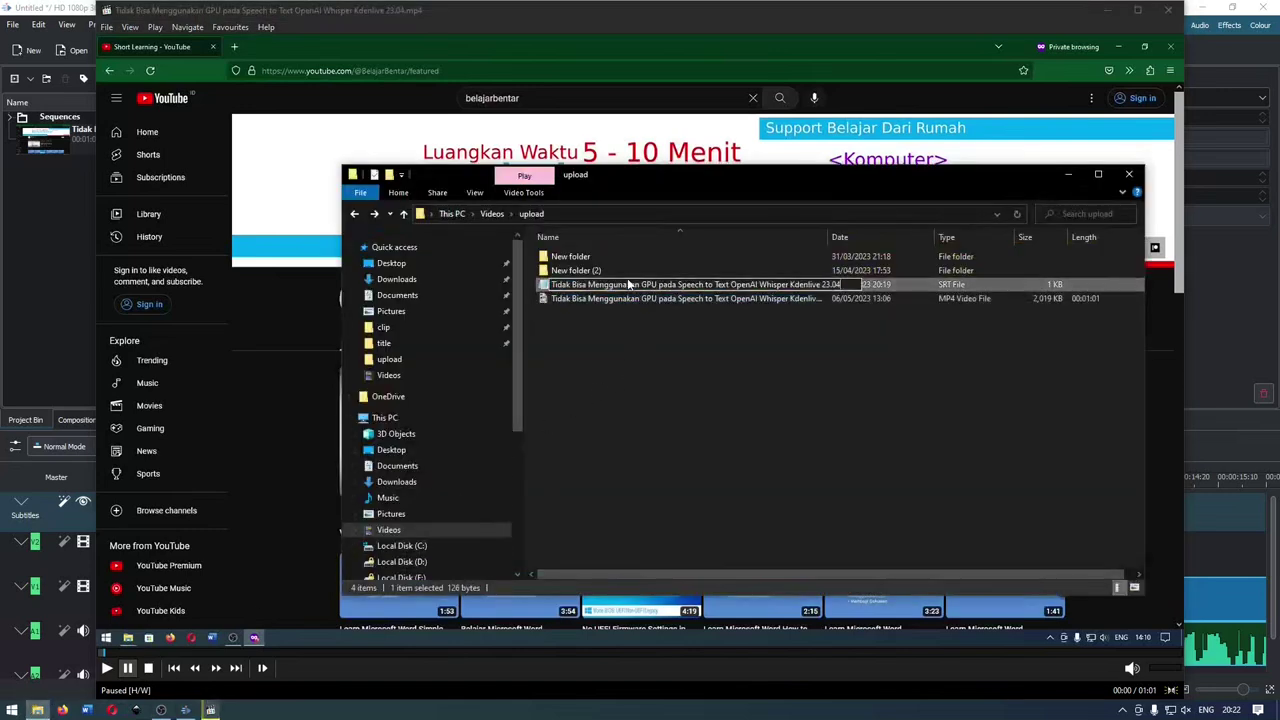
{"action": "key", "text": "Return"}
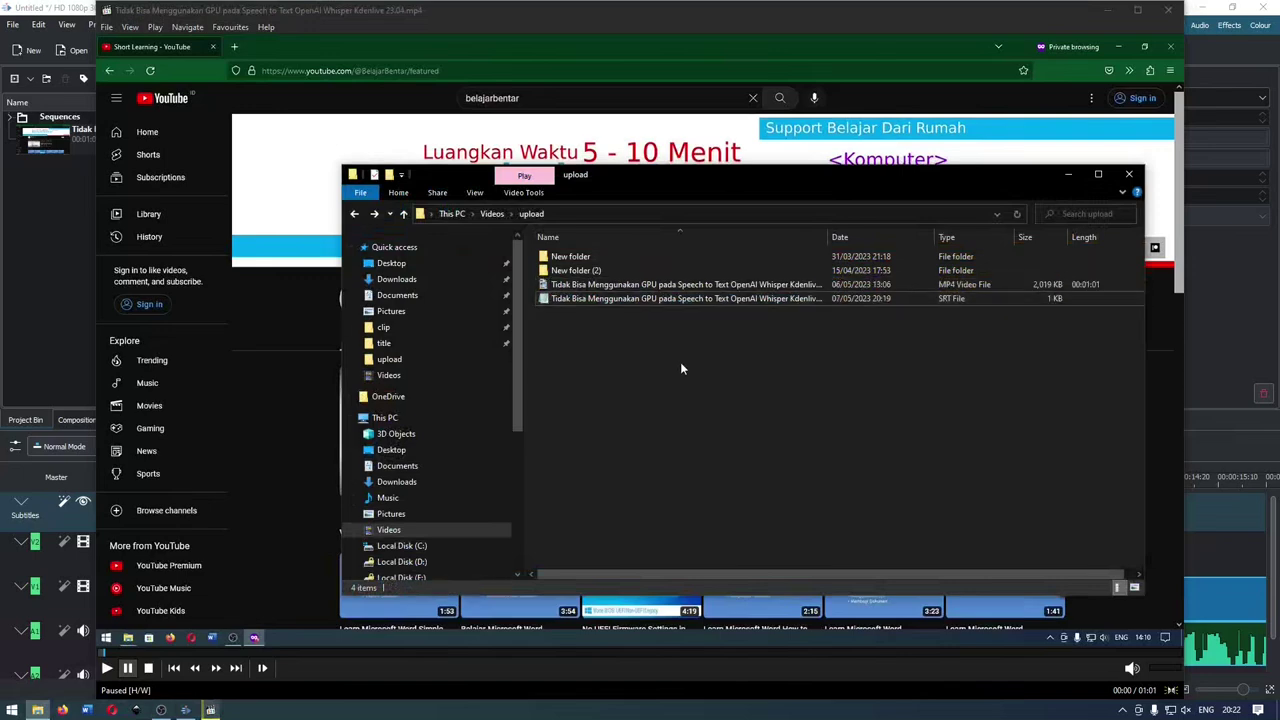
{"action": "left_click", "coordinate": [681, 285]}
{"action": "double_click", "coordinate": [681, 285]}
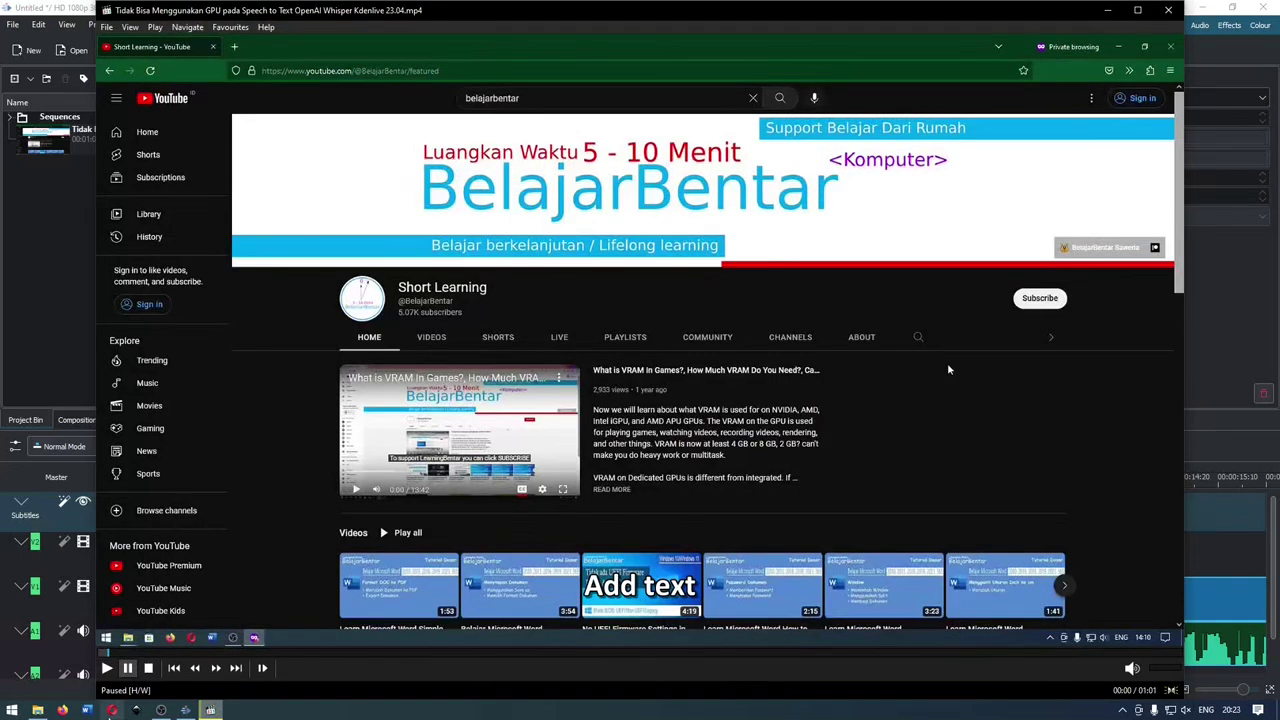
Switch to Kdenlive, create a new project and place the MP4 video from the upload folder at the start of the timeline.
{"action": "left_click", "coordinate": [60, 310]}
{"action": "left_click", "coordinate": [27, 50]}
{"action": "left_click", "coordinate": [732, 570]}
{"action": "left_click", "coordinate": [640, 370]}
{"action": "left_click", "coordinate": [37, 710]}
{"action": "left_click_drag", "start_coordinate": [600, 285], "coordinate": [170, 555]}
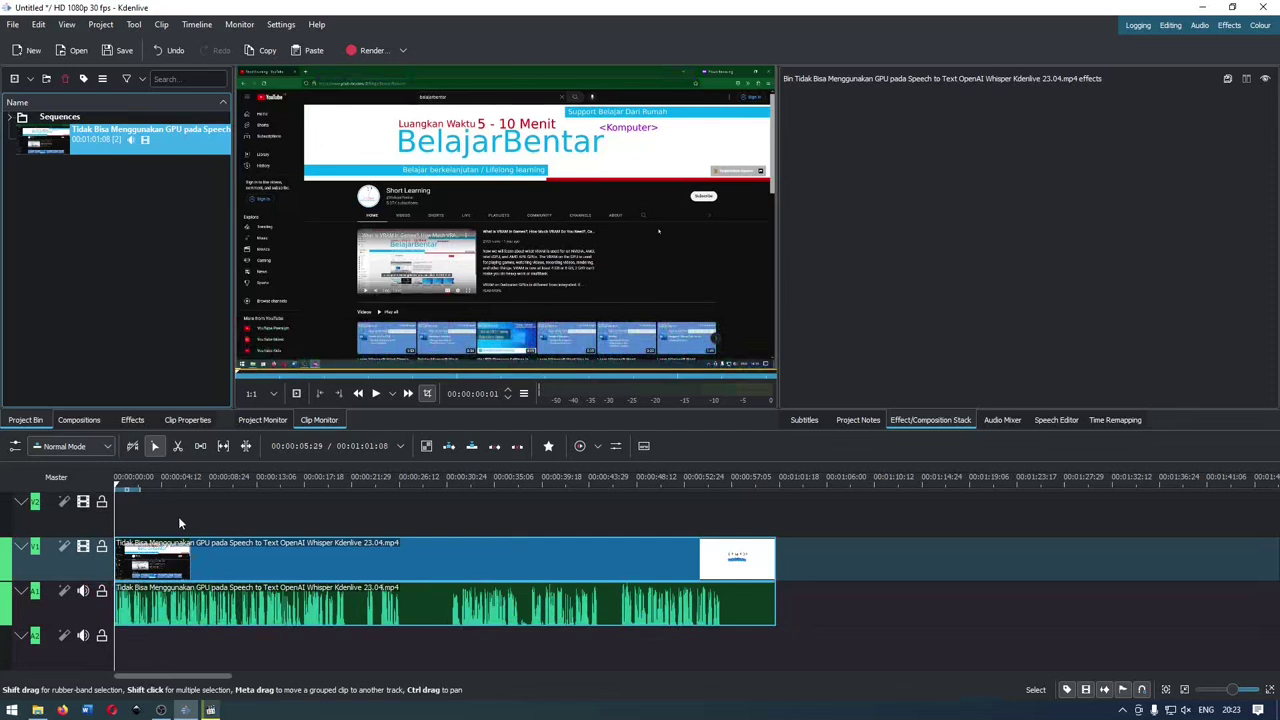
Import the renamed SRT subtitle file into the project with Unicode (UTF-8) encoding.
{"action": "left_click", "coordinate": [100, 24]}
{"action": "mouse_move", "coordinate": [243, 200]}
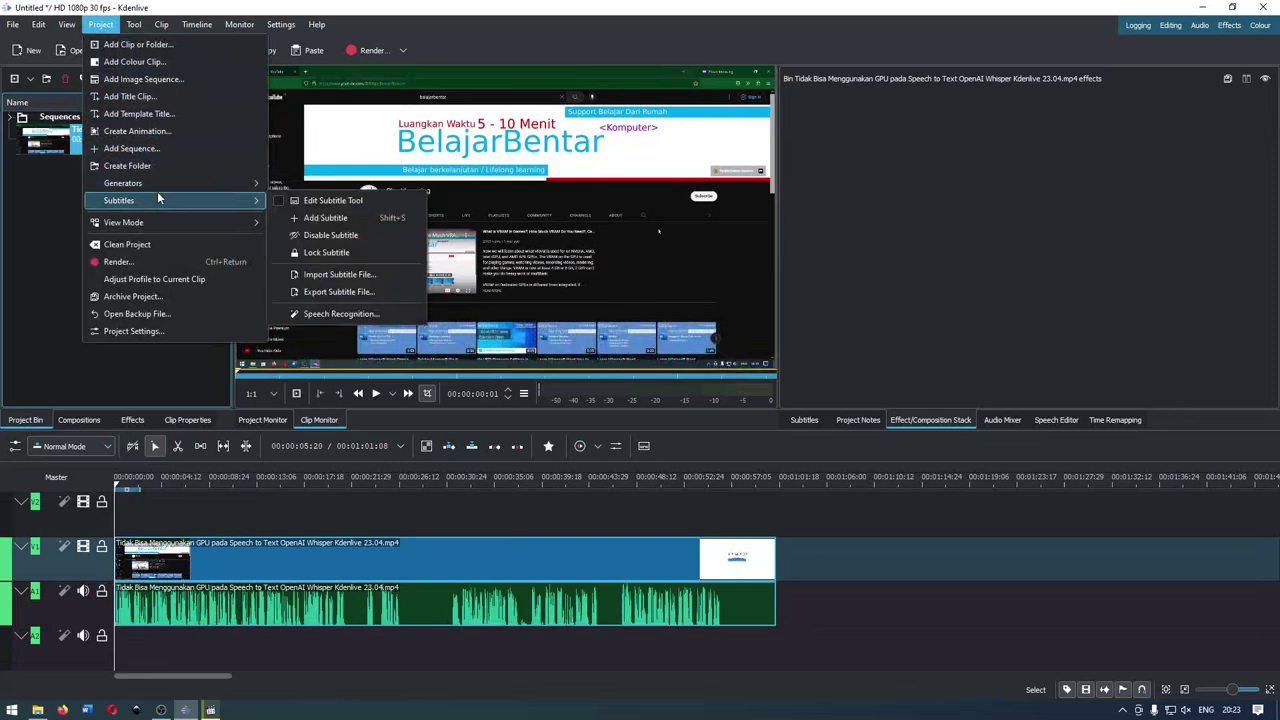
{"action": "left_click", "coordinate": [318, 277]}
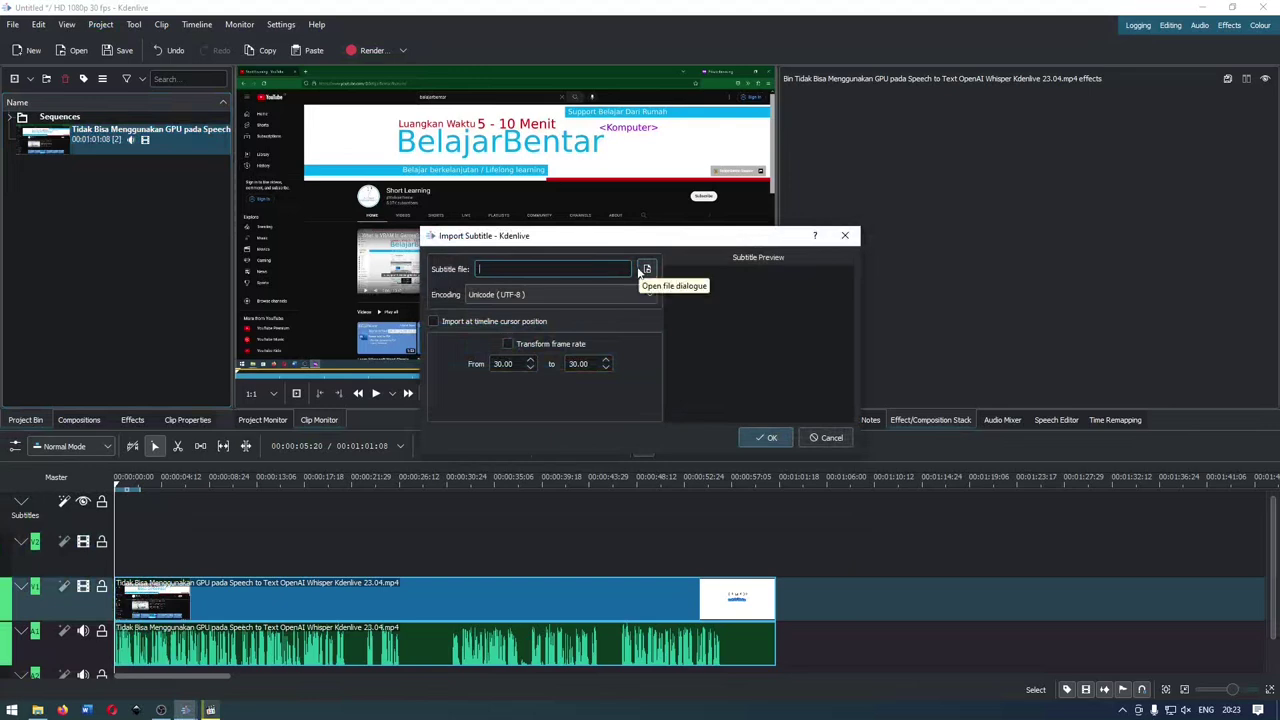
{"action": "left_click", "coordinate": [645, 270]}
{"action": "left_click", "coordinate": [1015, 672]}
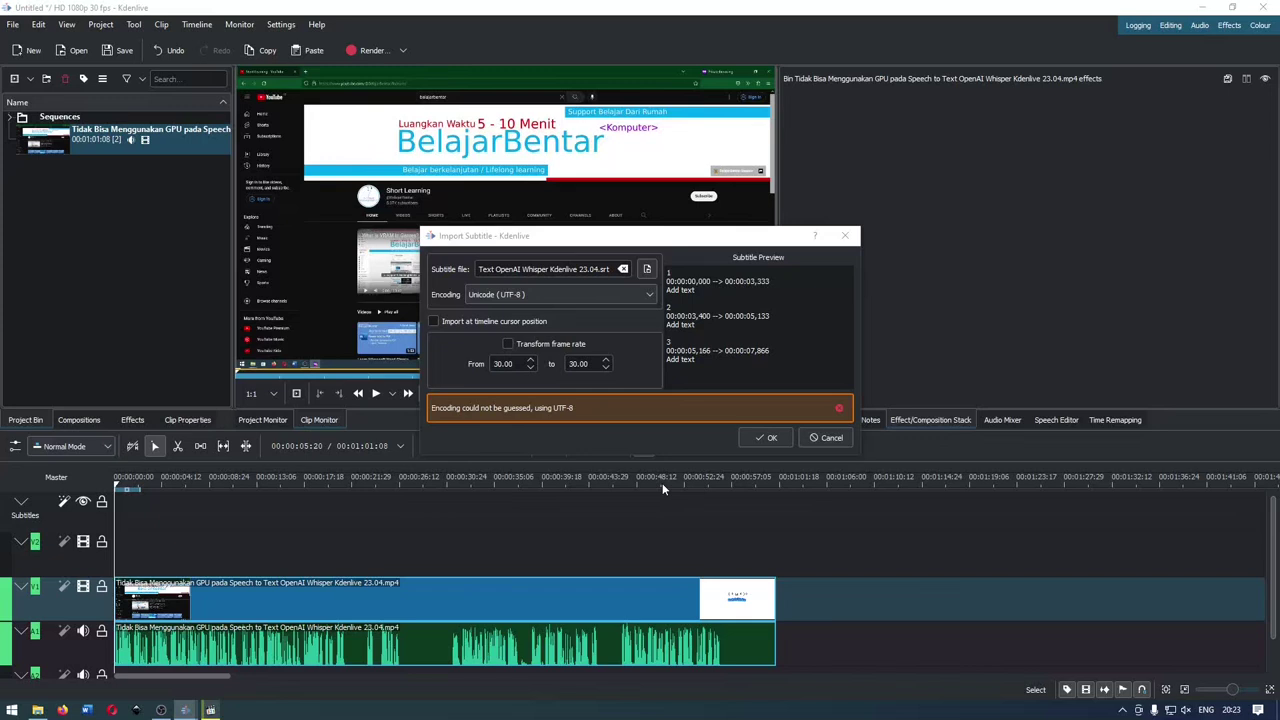
{"action": "left_click", "coordinate": [769, 436]}
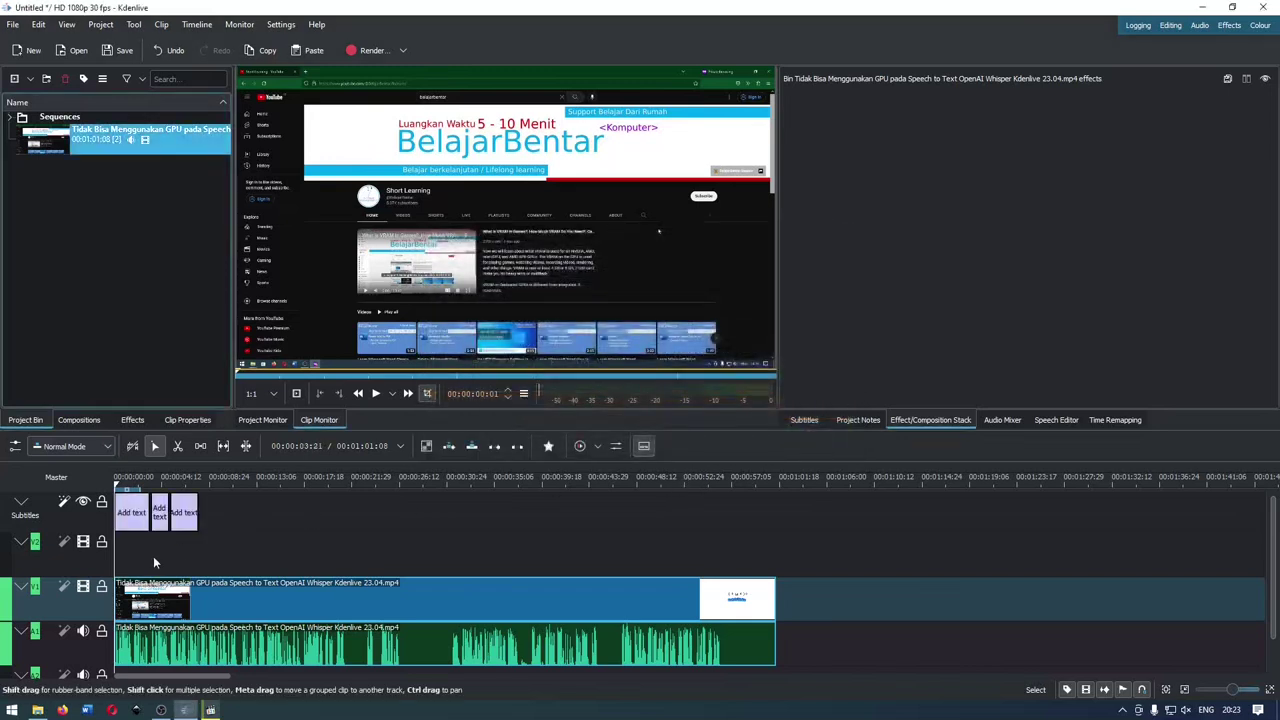
Inspect the text and timing of each of the three imported subtitles.
{"action": "left_click", "coordinate": [141, 518]}
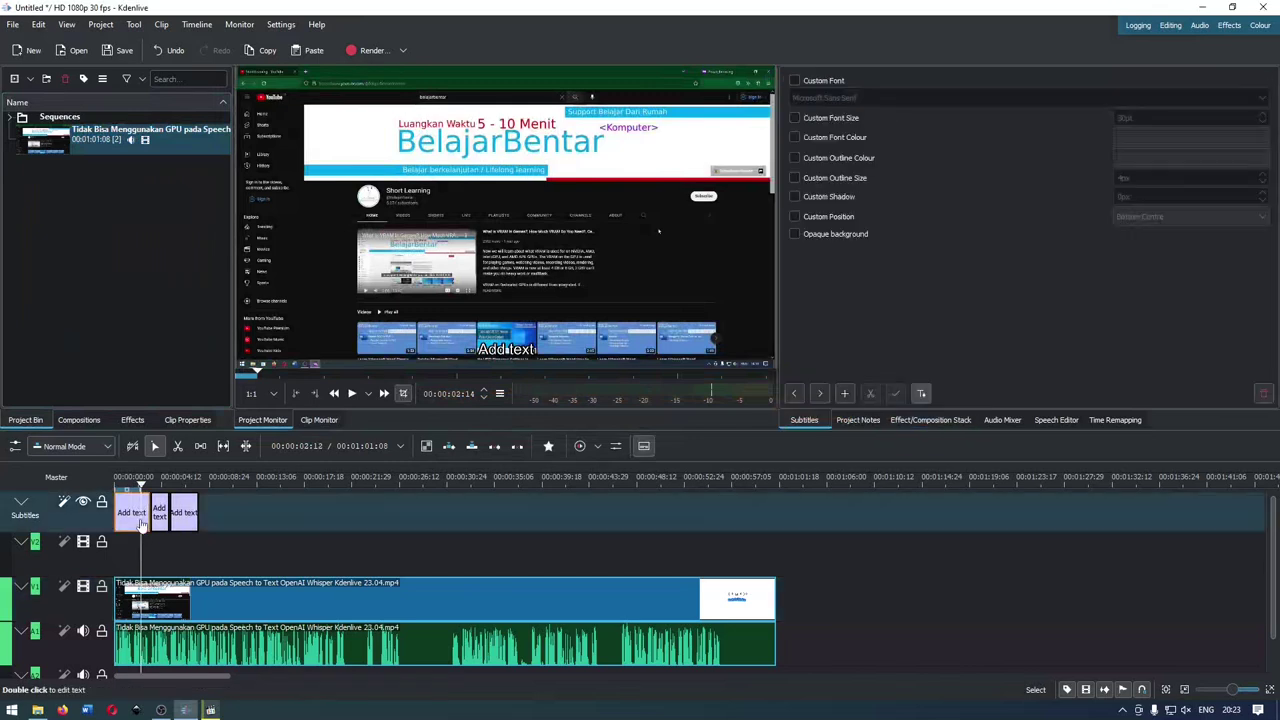
{"action": "left_click", "coordinate": [918, 394]}
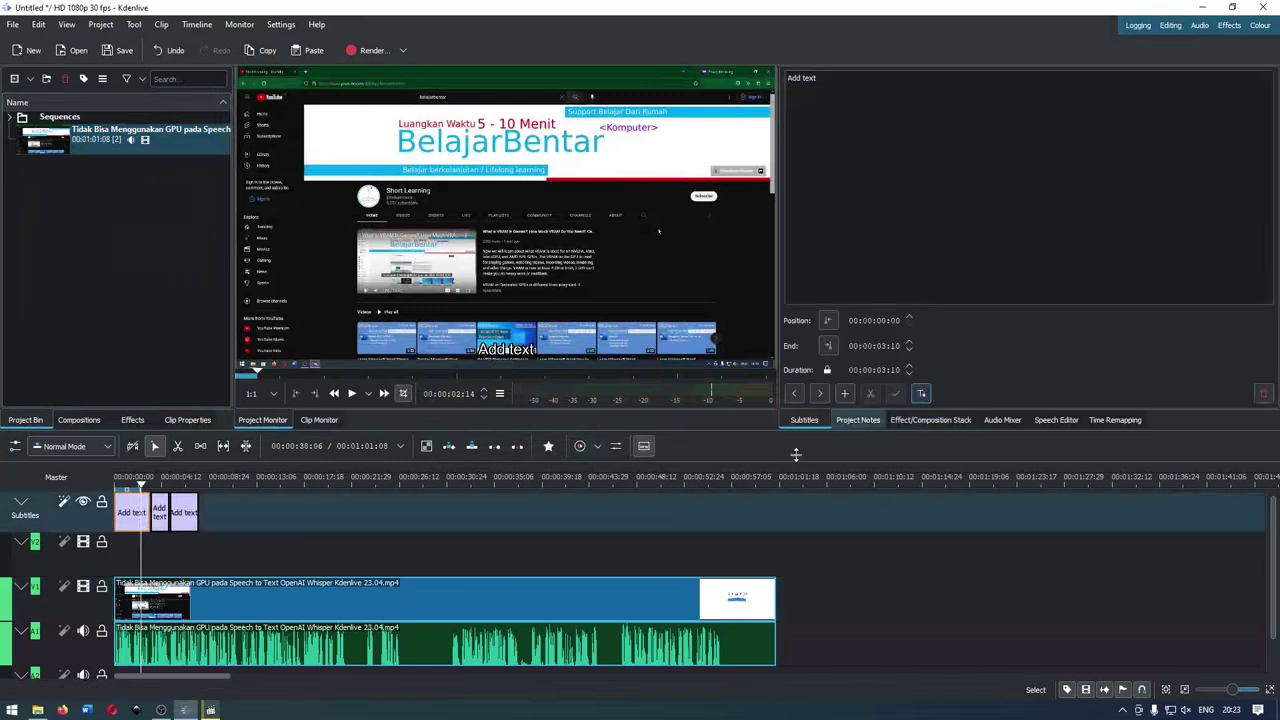
{"action": "left_click", "coordinate": [160, 514]}
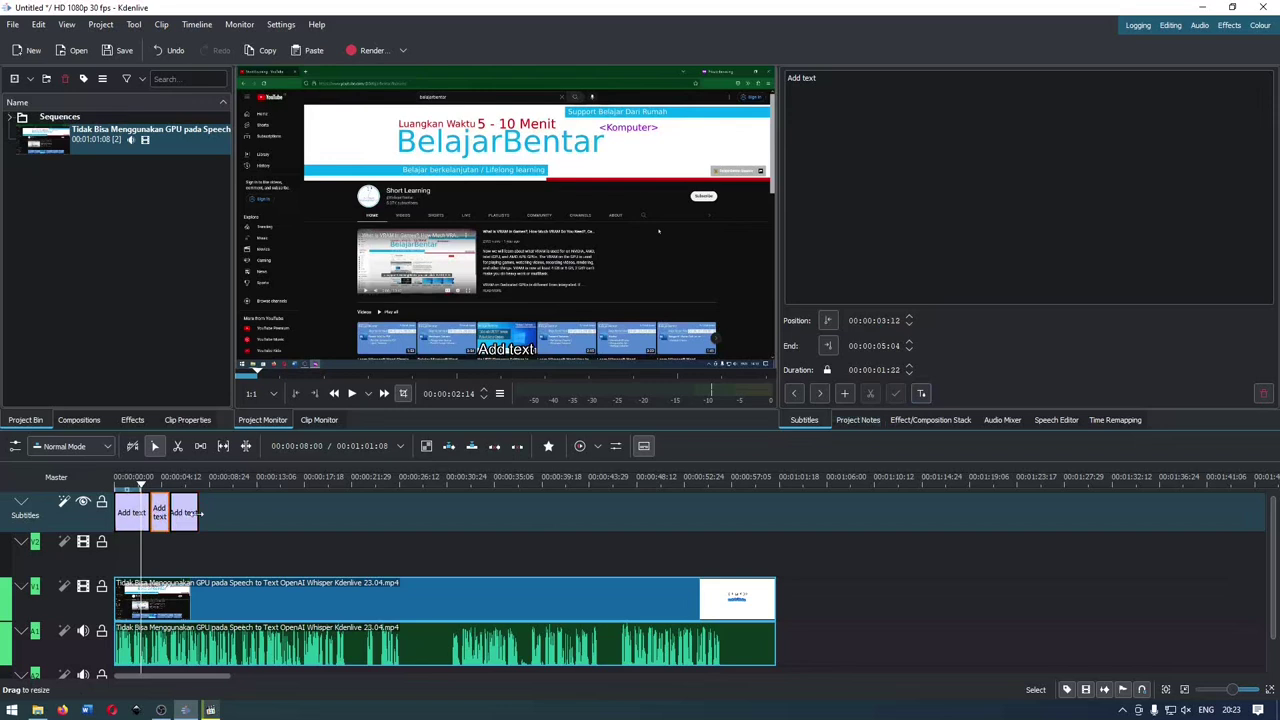
{"action": "left_click", "coordinate": [185, 518]}
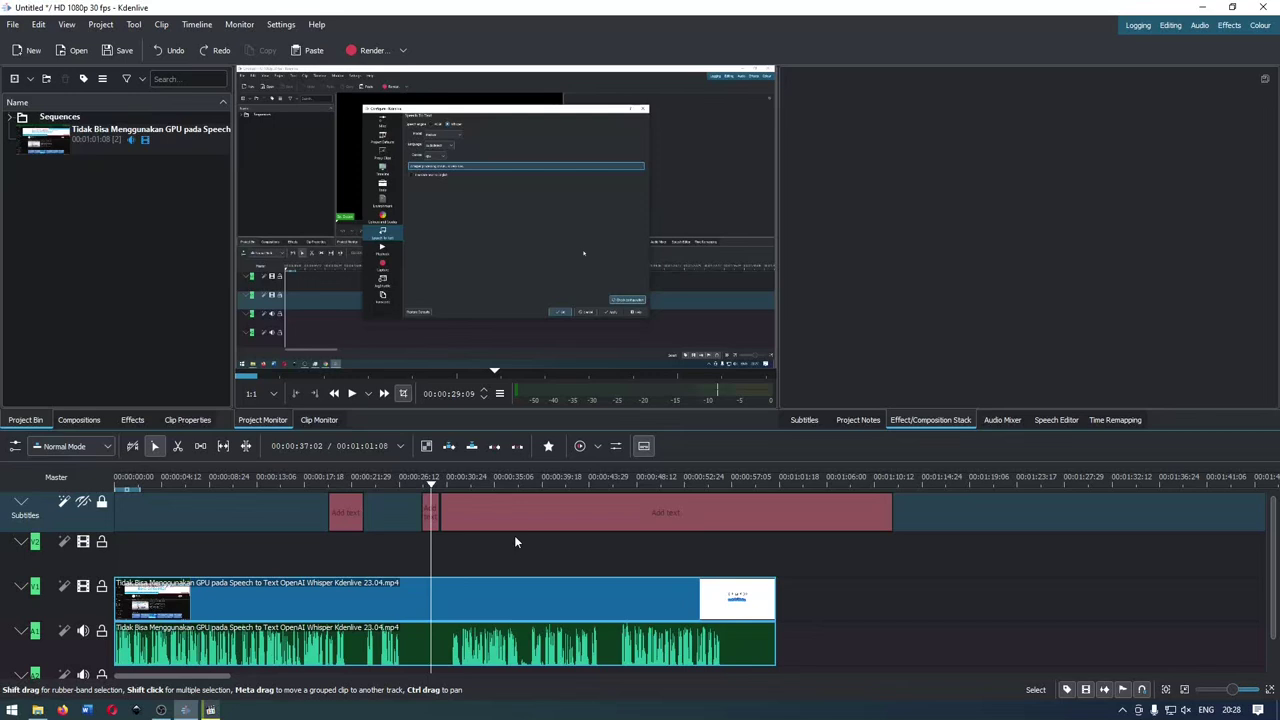
Unlock the subtitle track and delete all the subtitles on it.
{"action": "left_click", "coordinate": [517, 525]}
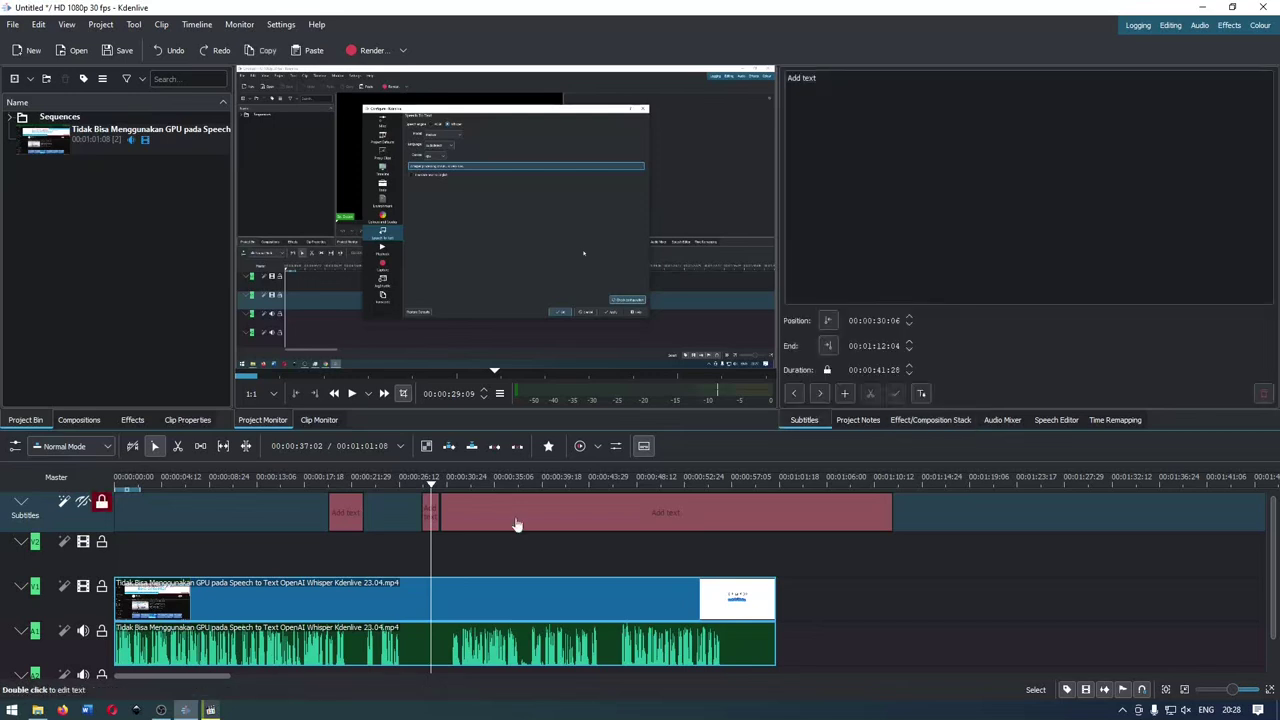
{"action": "left_click", "coordinate": [342, 516]}
{"action": "left_click", "coordinate": [104, 503]}
{"action": "key", "text": "Delete"}
{"action": "key", "text": "Delete"}
{"action": "left_click", "coordinate": [139, 529]}
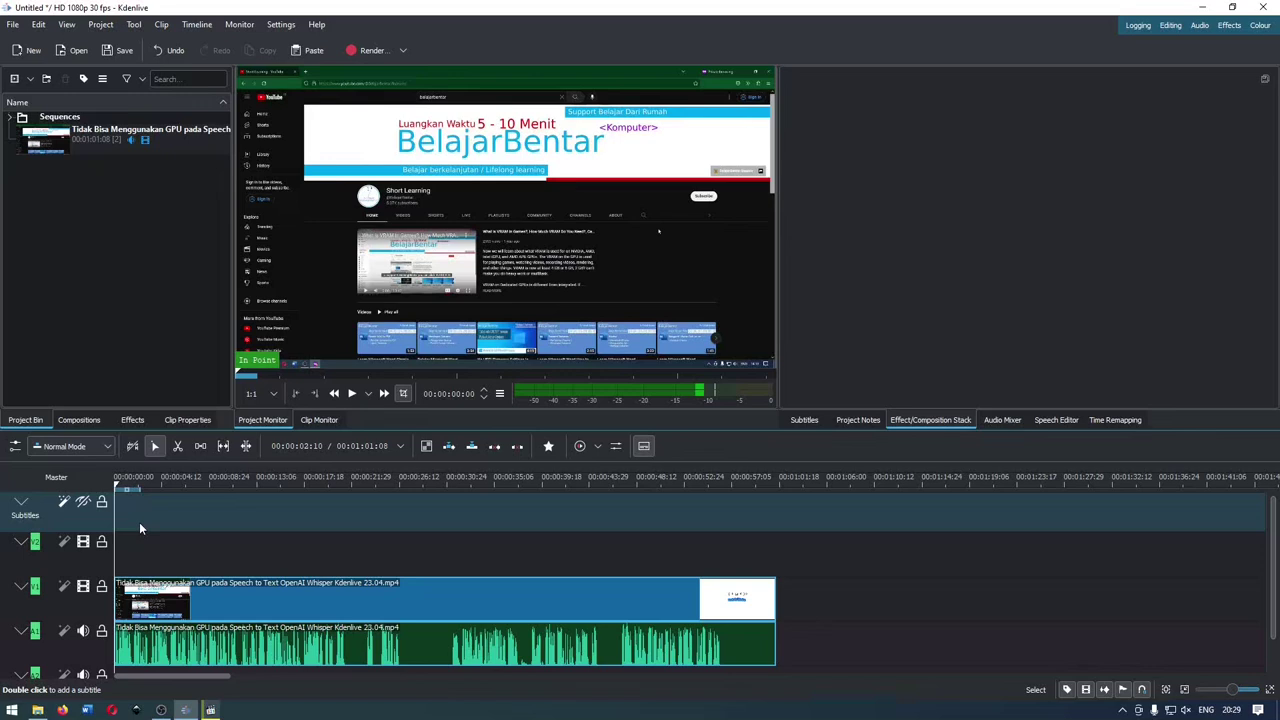
In the Speech To Text configuration, view the VOSK engine options, and select the Whisper engine with the Medium model.
{"action": "left_click", "coordinate": [281, 24]}
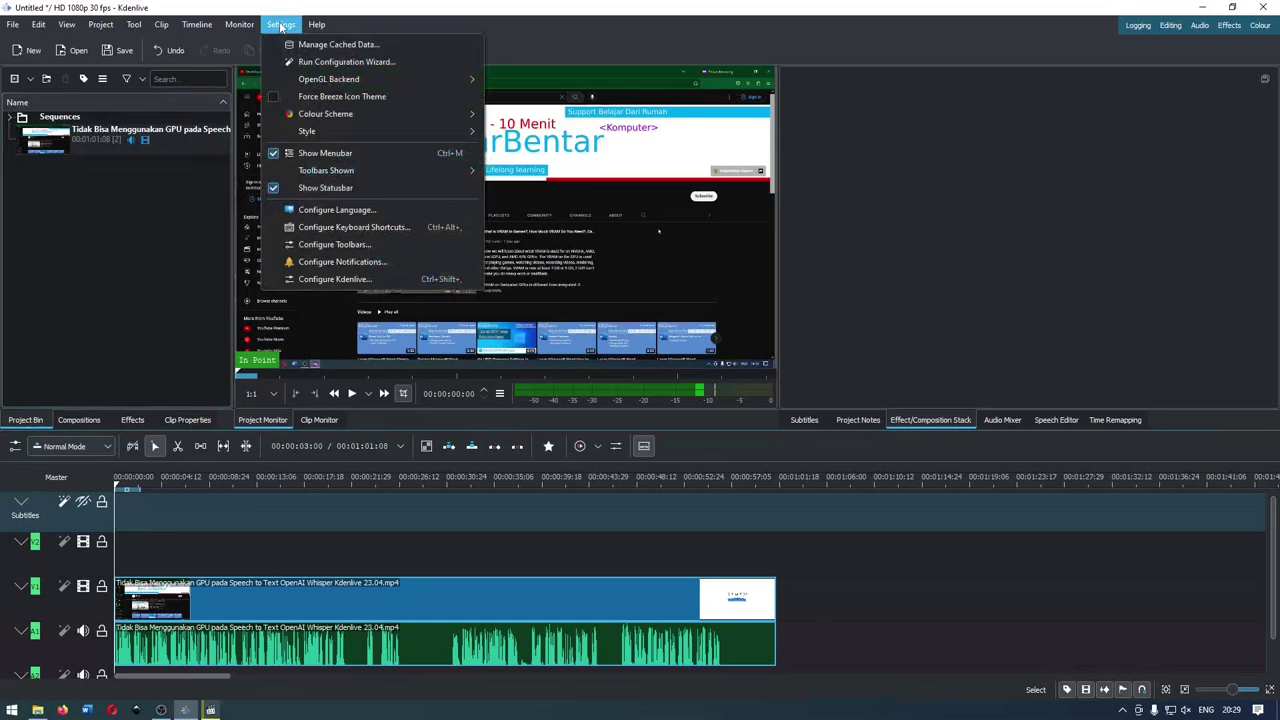
{"action": "left_click", "coordinate": [316, 283]}
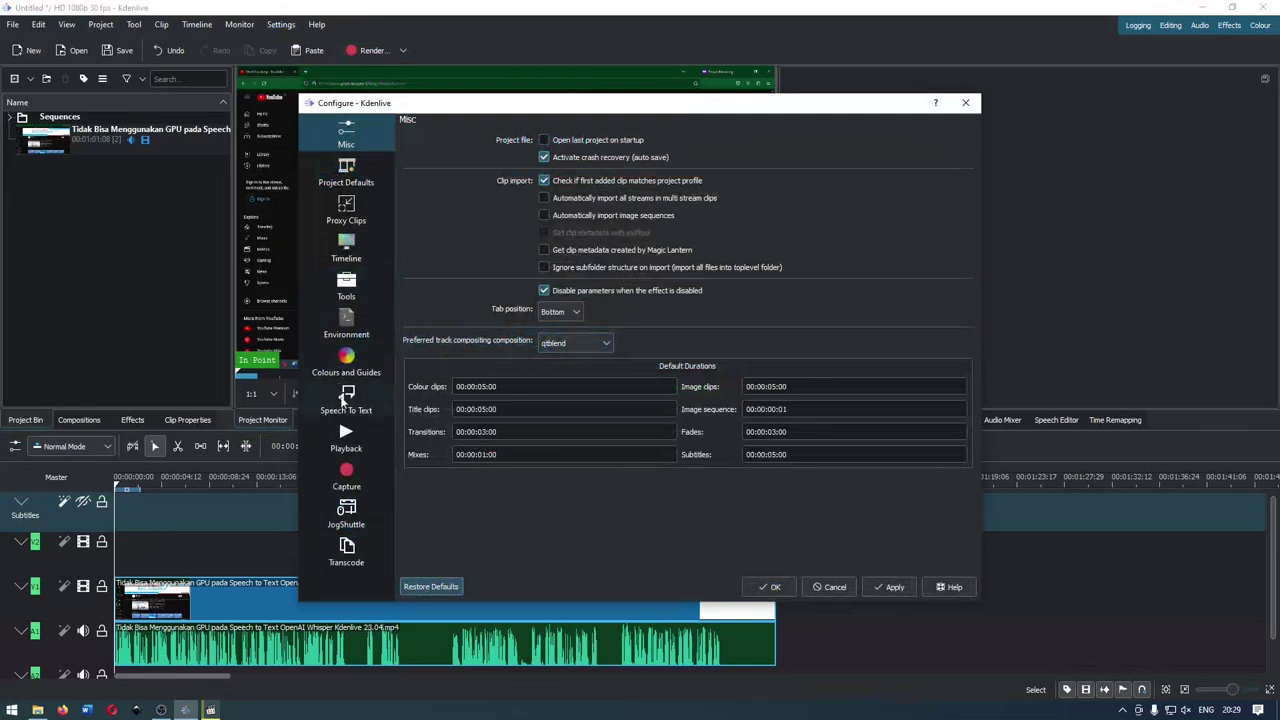
{"action": "left_click", "coordinate": [343, 400]}
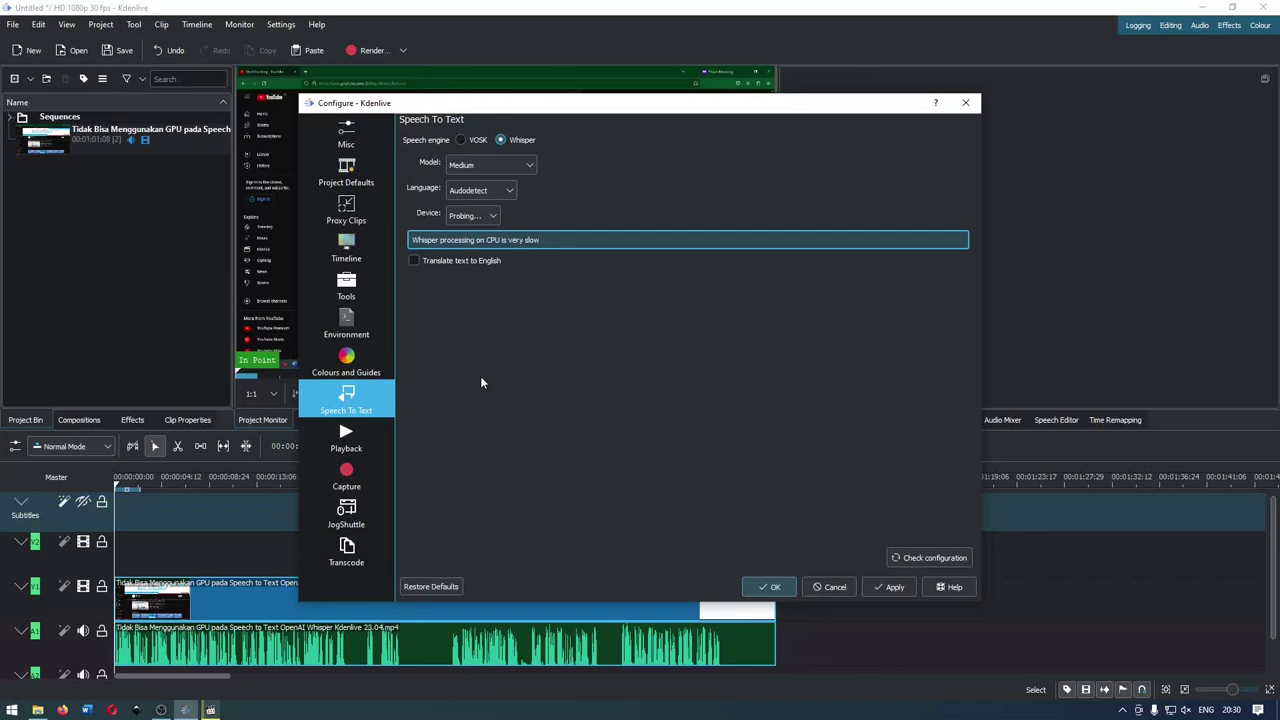
{"action": "left_click", "coordinate": [461, 140]}
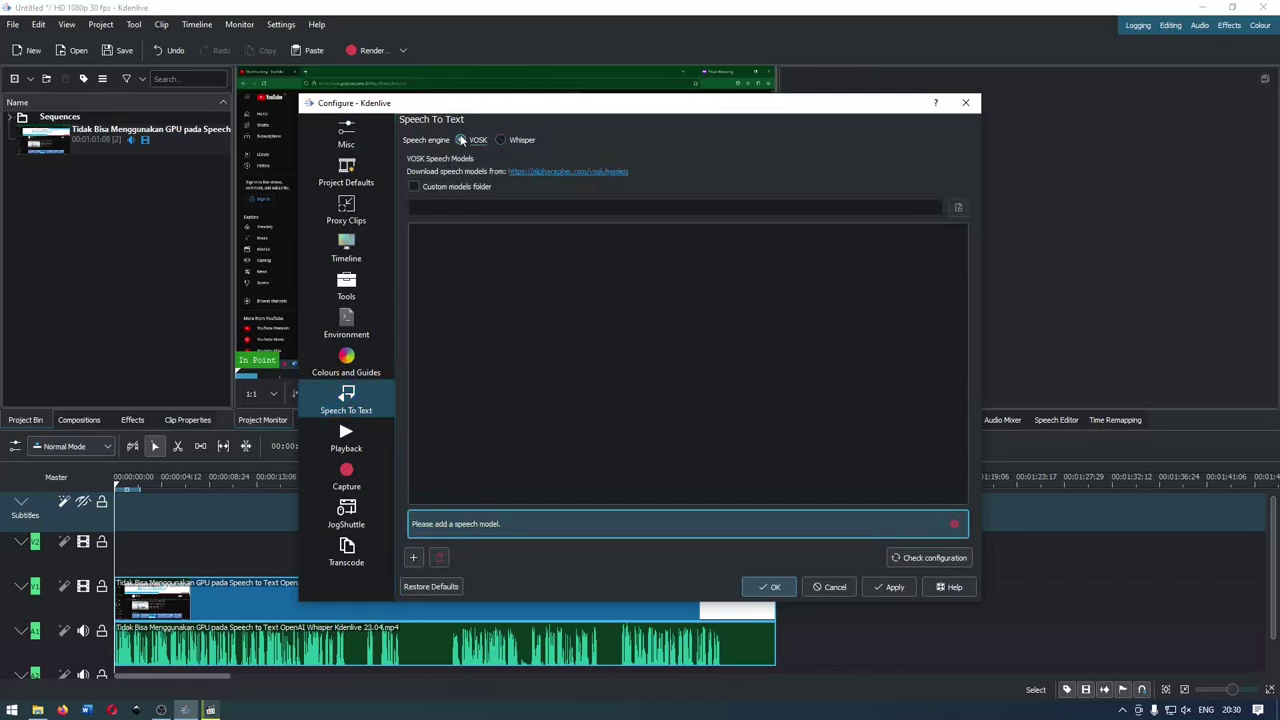
{"action": "left_click", "coordinate": [513, 140]}
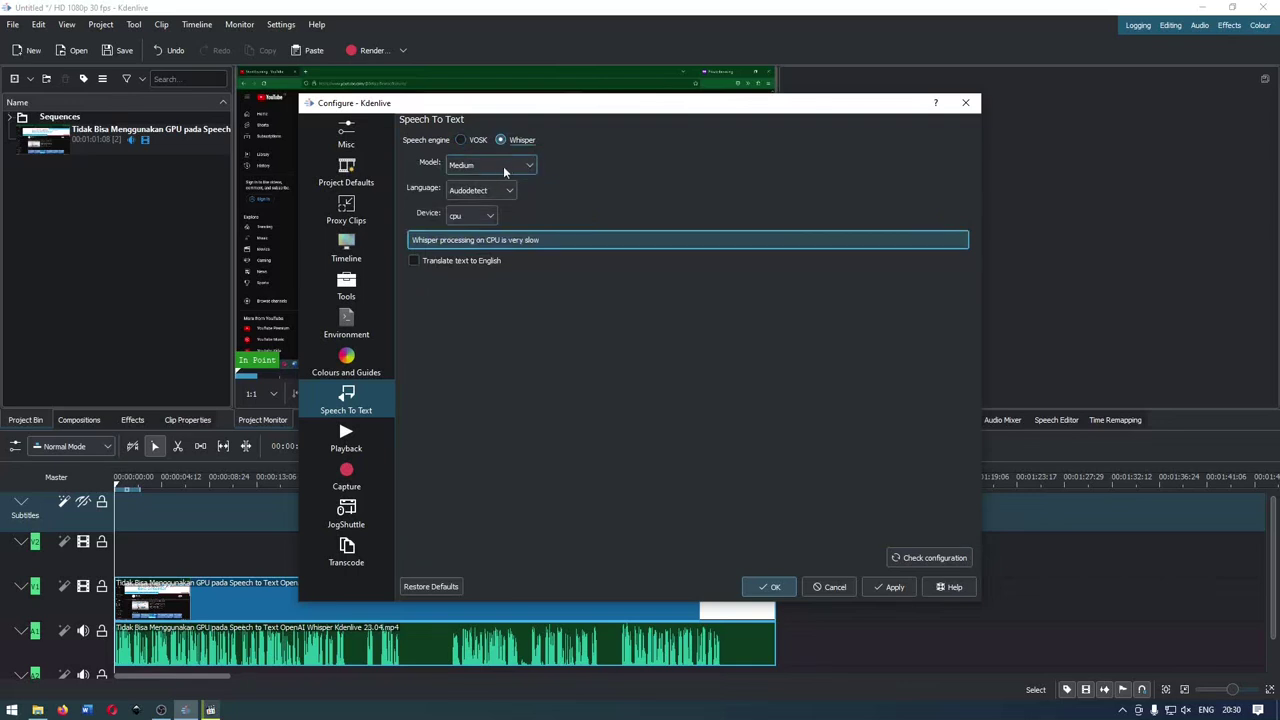
{"action": "left_click", "coordinate": [505, 172]}
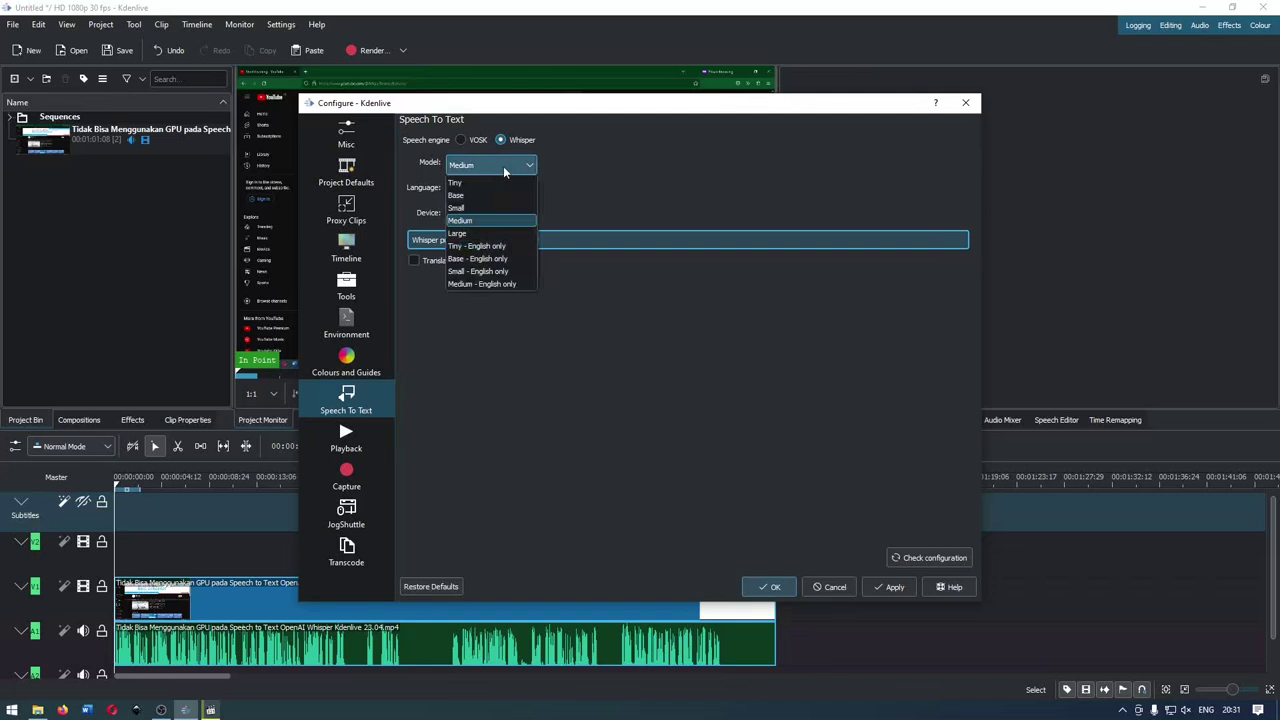
{"action": "left_click", "coordinate": [498, 220]}
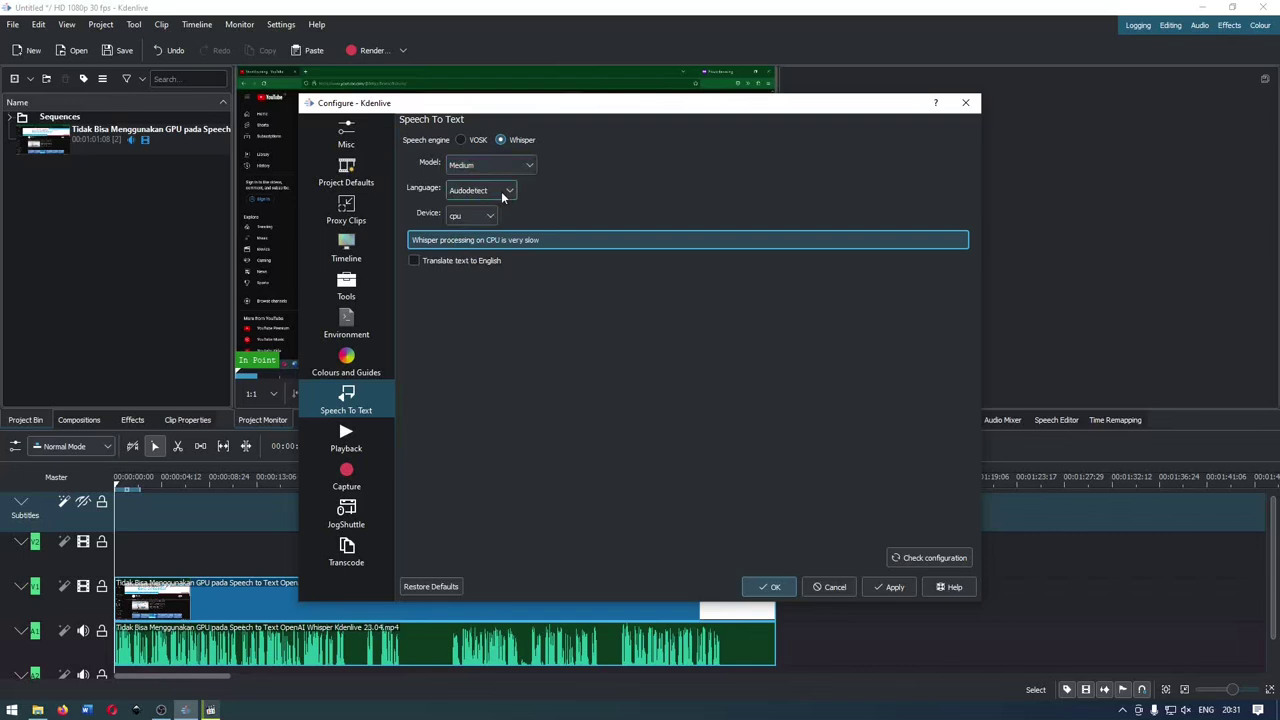
Set the Whisper speech recognition language to Indonesian.
{"action": "left_click", "coordinate": [503, 197]}
{"action": "scroll", "coordinate": [478, 220], "scroll_direction": "down", "scroll_amount": 20}
{"action": "scroll", "coordinate": [478, 220], "scroll_direction": "up", "scroll_amount": 20}
{"action": "scroll", "coordinate": [478, 220], "scroll_direction": "up", "scroll_amount": 2}
{"action": "scroll", "coordinate": [478, 220], "scroll_direction": "down", "scroll_amount": 12}
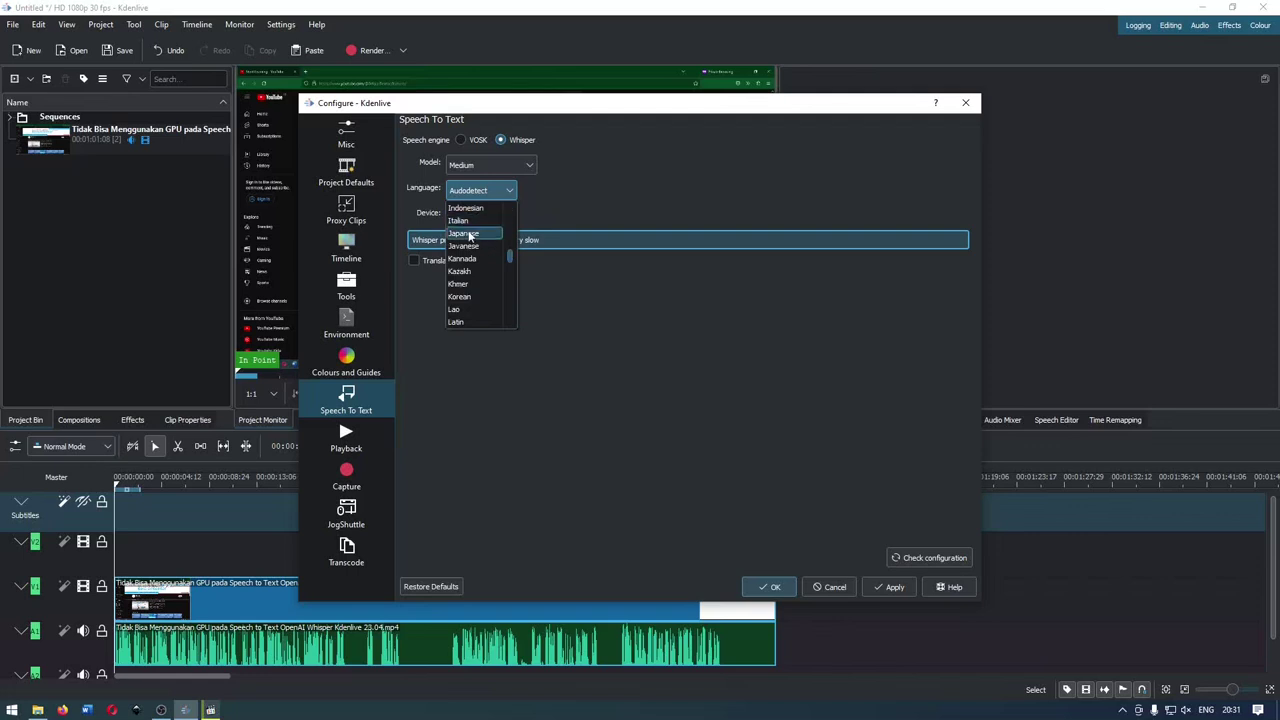
{"action": "left_click", "coordinate": [468, 208]}
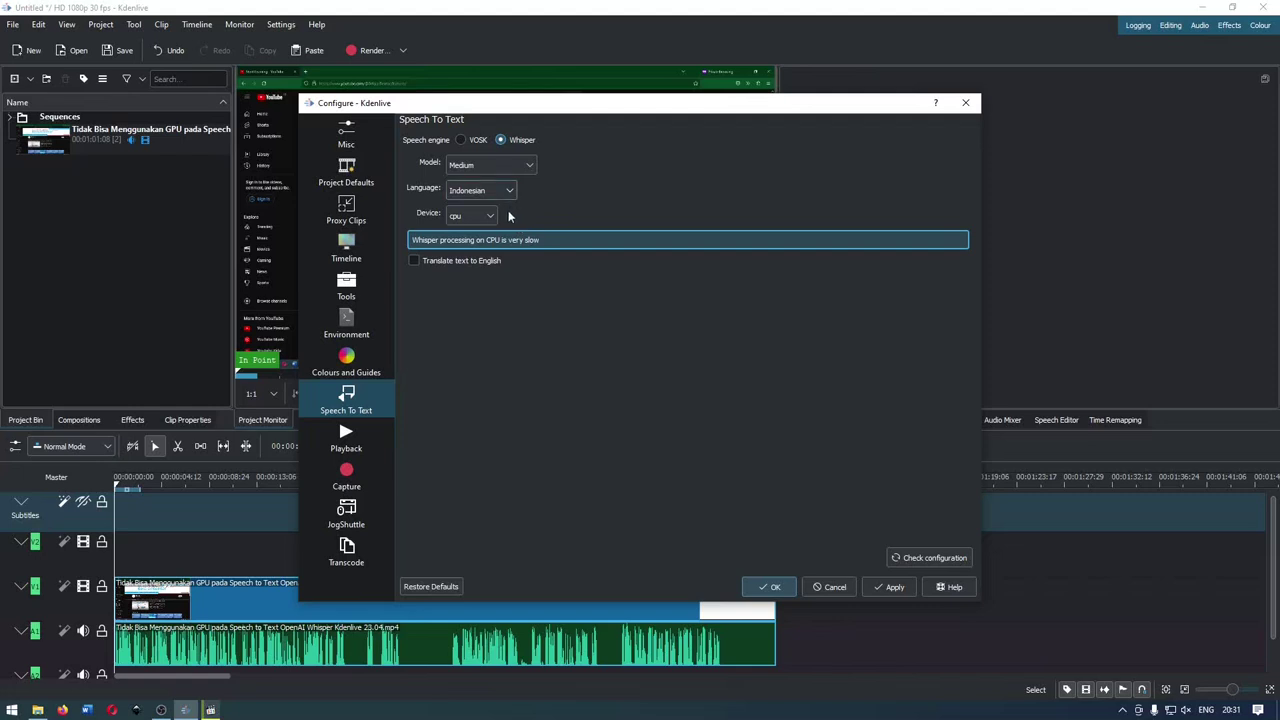
Check the Whisper device options, keep cpu, and confirm the Speech To Text configuration.
{"action": "left_click", "coordinate": [478, 216]}
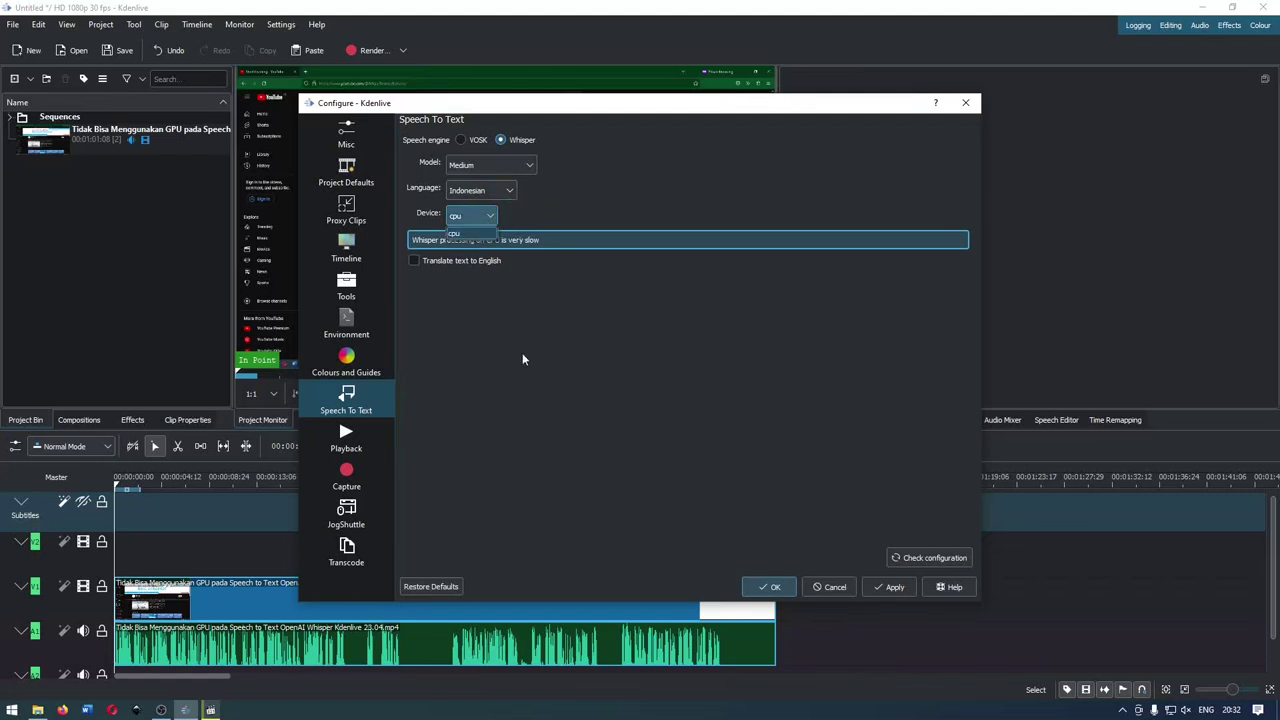
{"action": "left_click", "coordinate": [658, 375]}
{"action": "left_click", "coordinate": [766, 587]}
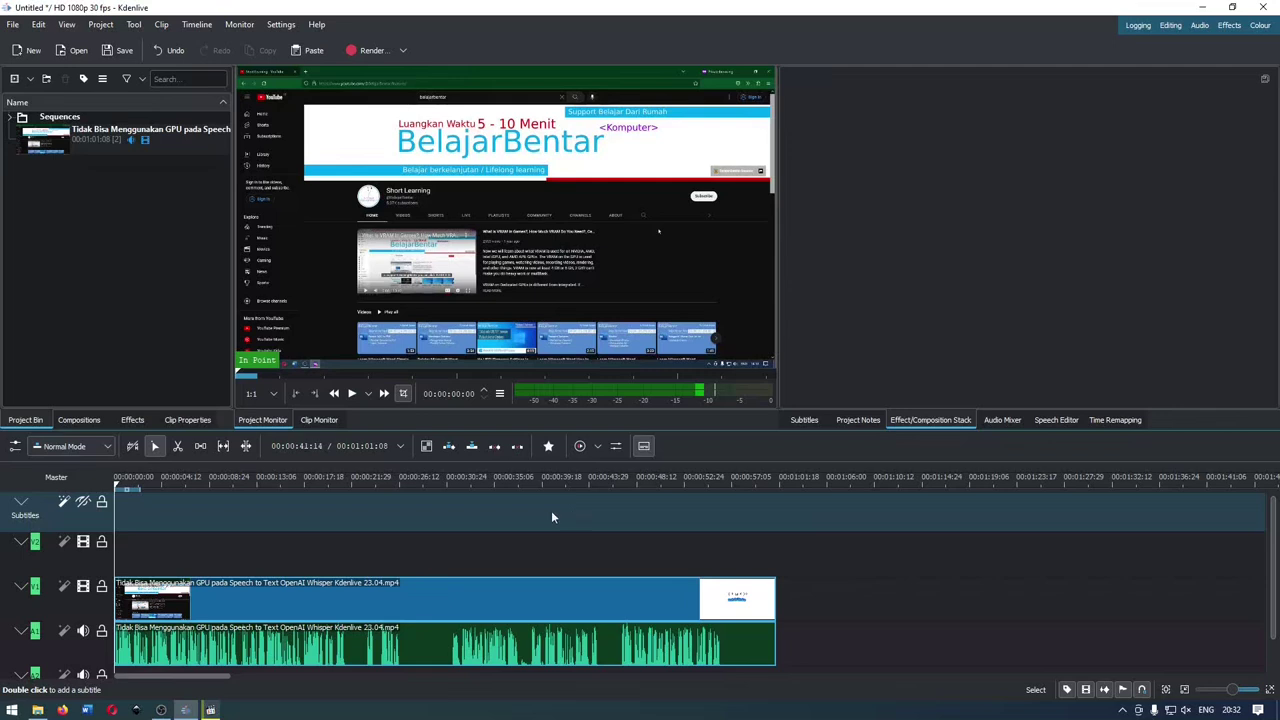
View the Automatic Subtitling options offered on the subtitle track for the Whisper engine.
{"action": "left_click", "coordinate": [644, 446]}
{"action": "left_click", "coordinate": [644, 446]}
{"action": "left_click", "coordinate": [64, 503]}
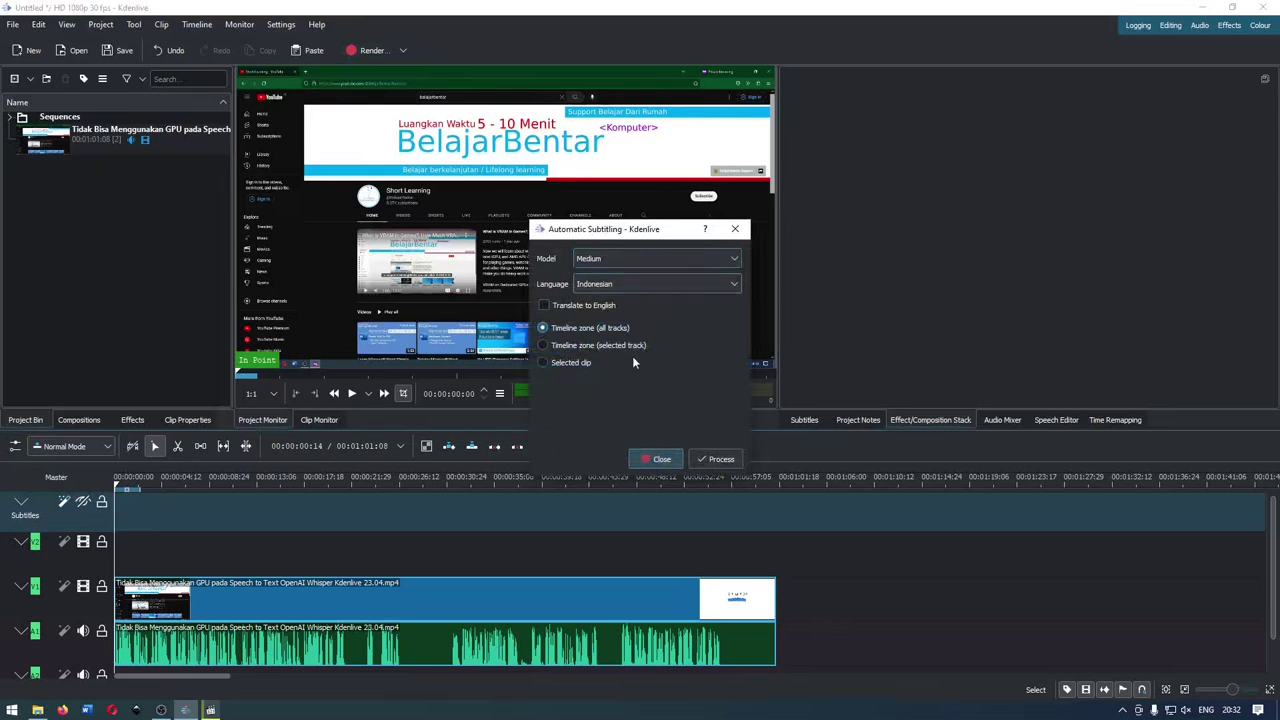
{"action": "left_click", "coordinate": [655, 459]}
Set the speech engine to VOSK and view the Automatic Subtitling options it offers.
{"action": "left_click", "coordinate": [280, 24]}
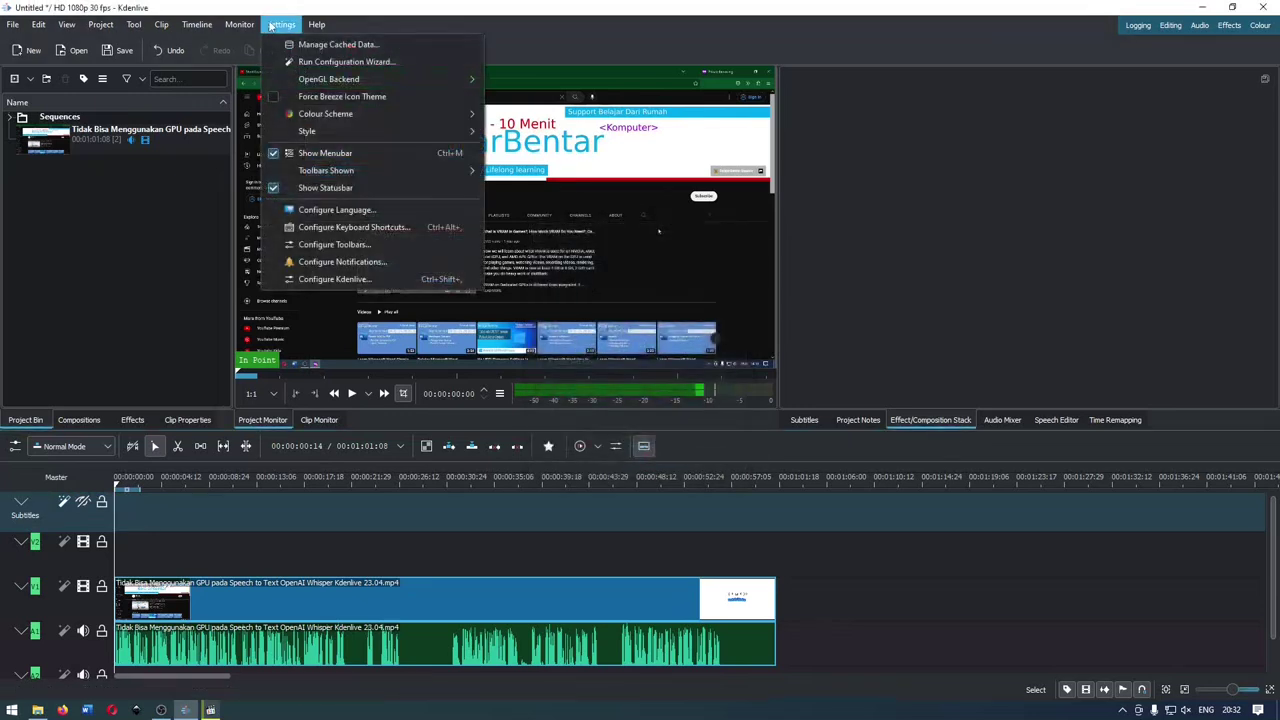
{"action": "left_click", "coordinate": [338, 278]}
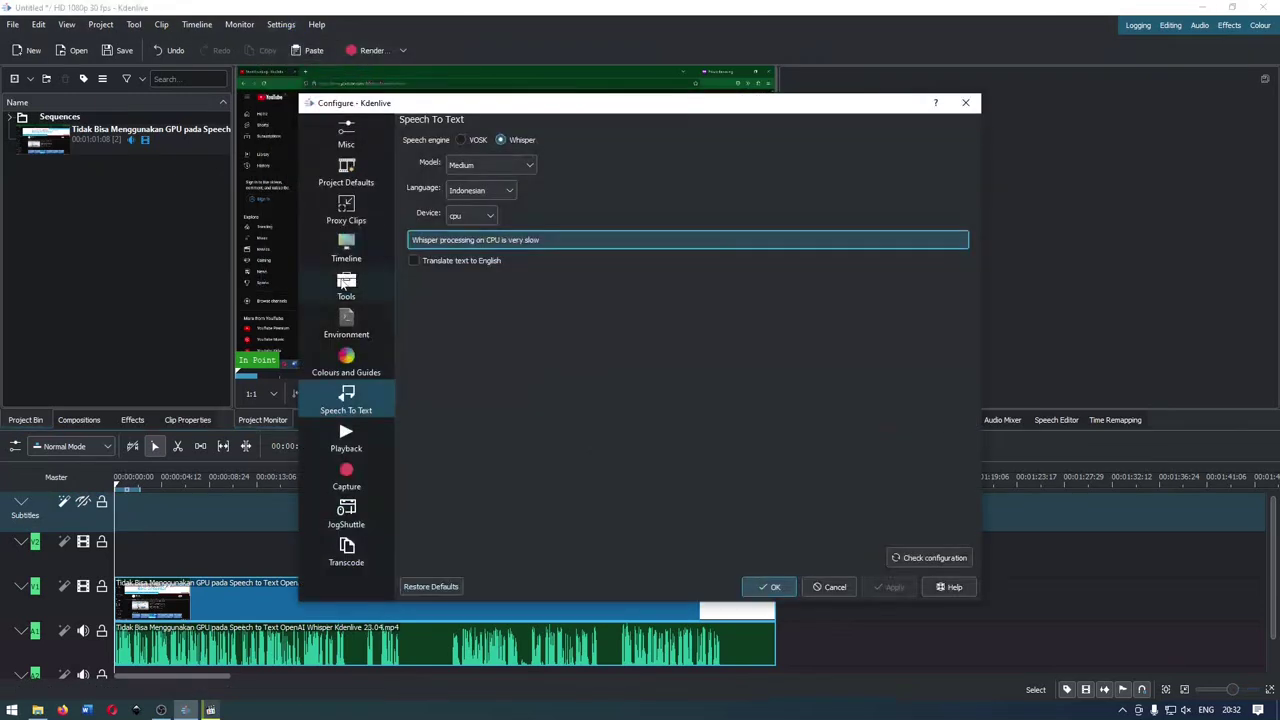
{"action": "left_click", "coordinate": [460, 140]}
{"action": "left_click", "coordinate": [774, 588]}
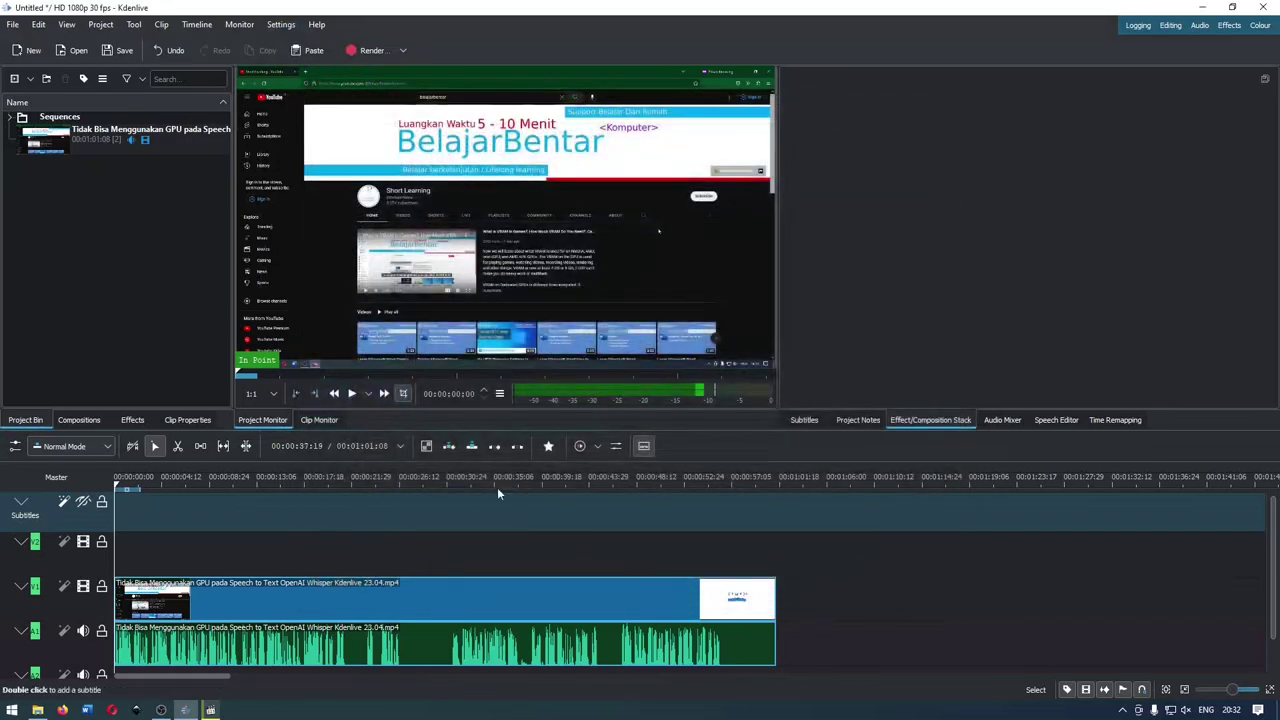
{"action": "left_click", "coordinate": [85, 504]}
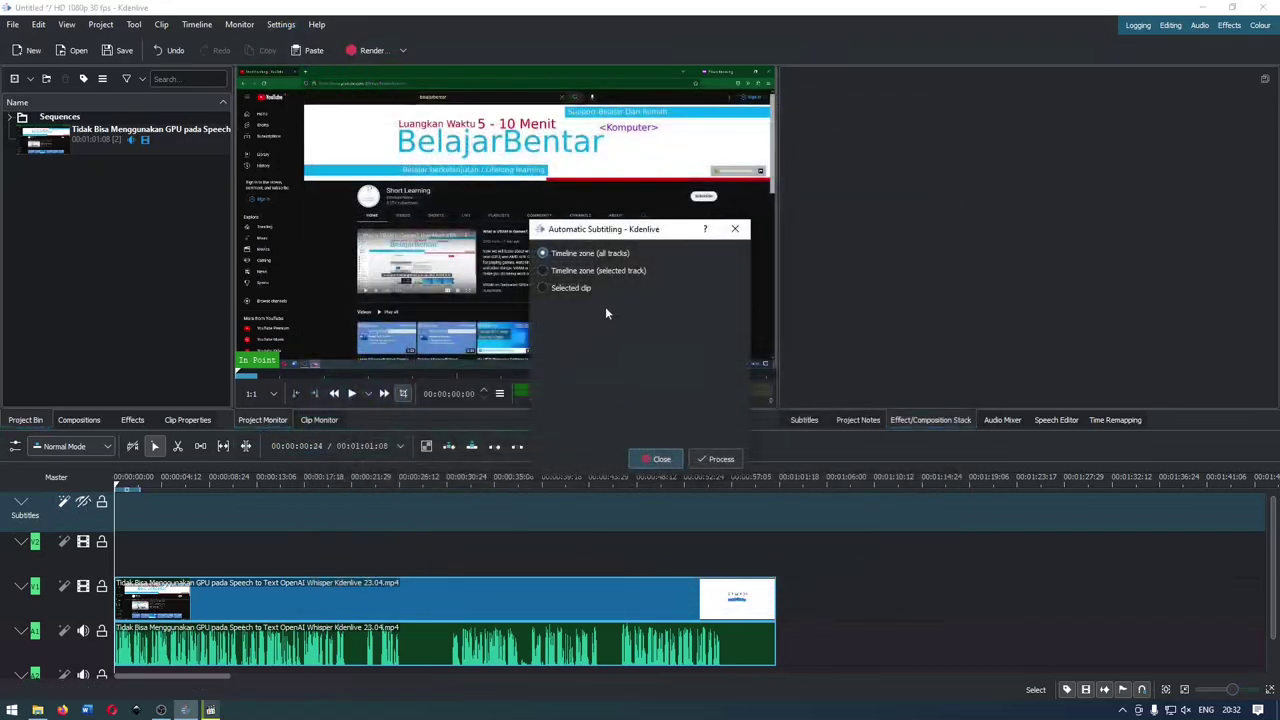
{"action": "left_click", "coordinate": [655, 459]}
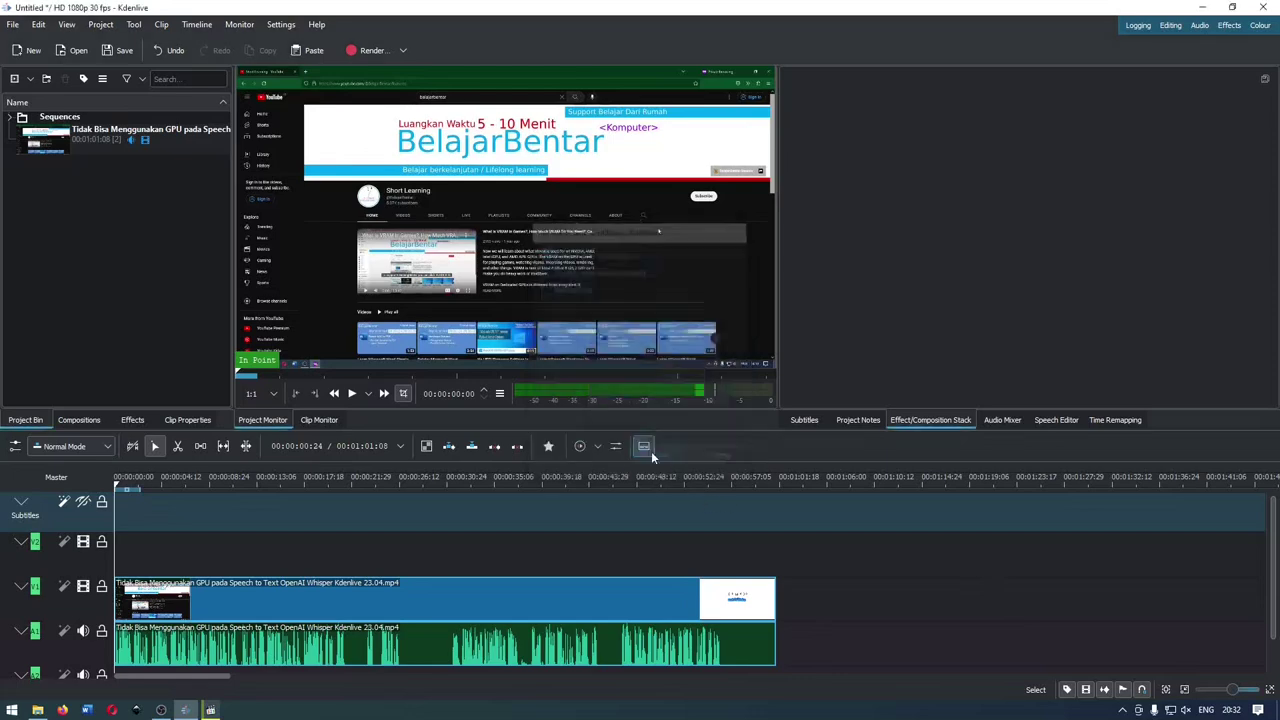
Set the speech engine back to Whisper in the Speech To Text configuration.
{"action": "left_click", "coordinate": [281, 24]}
{"action": "left_click", "coordinate": [330, 270]}
{"action": "left_click", "coordinate": [519, 142]}
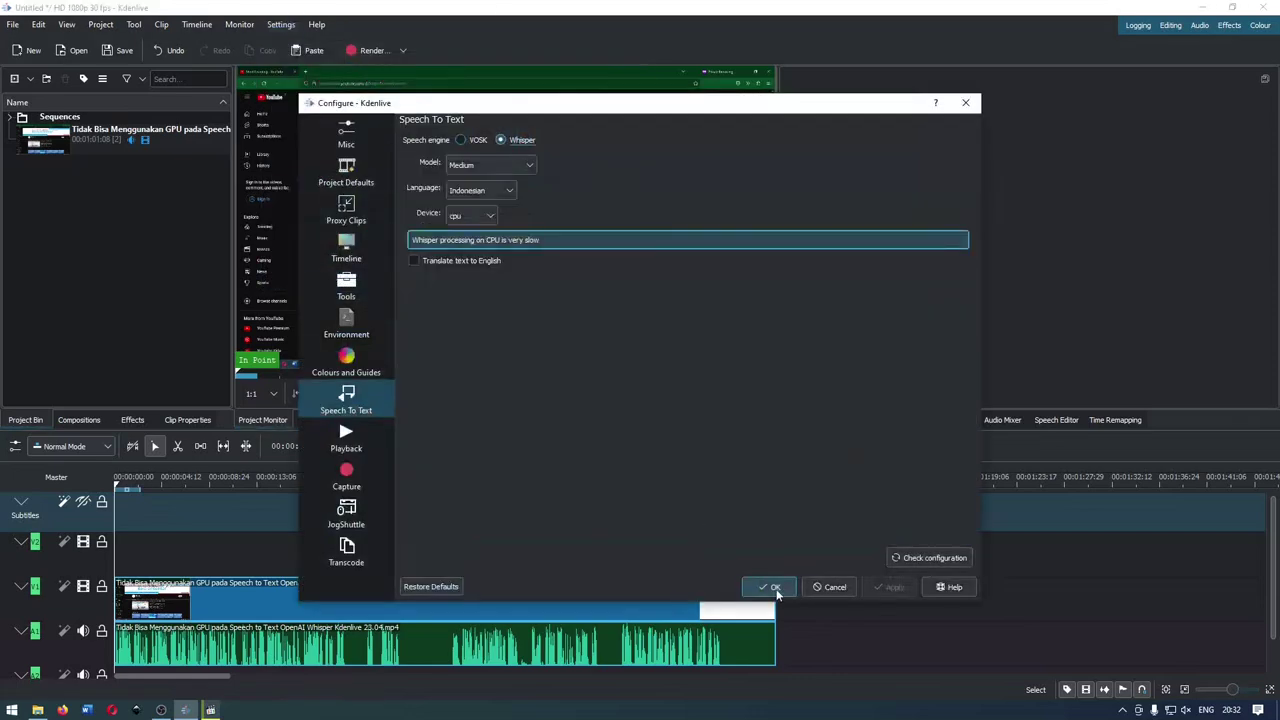
{"action": "left_click", "coordinate": [770, 587]}
View the timeline zone options in Automatic Subtitling and extend the timeline zone's end to about 00:00:04:05.
{"action": "left_click", "coordinate": [65, 503]}
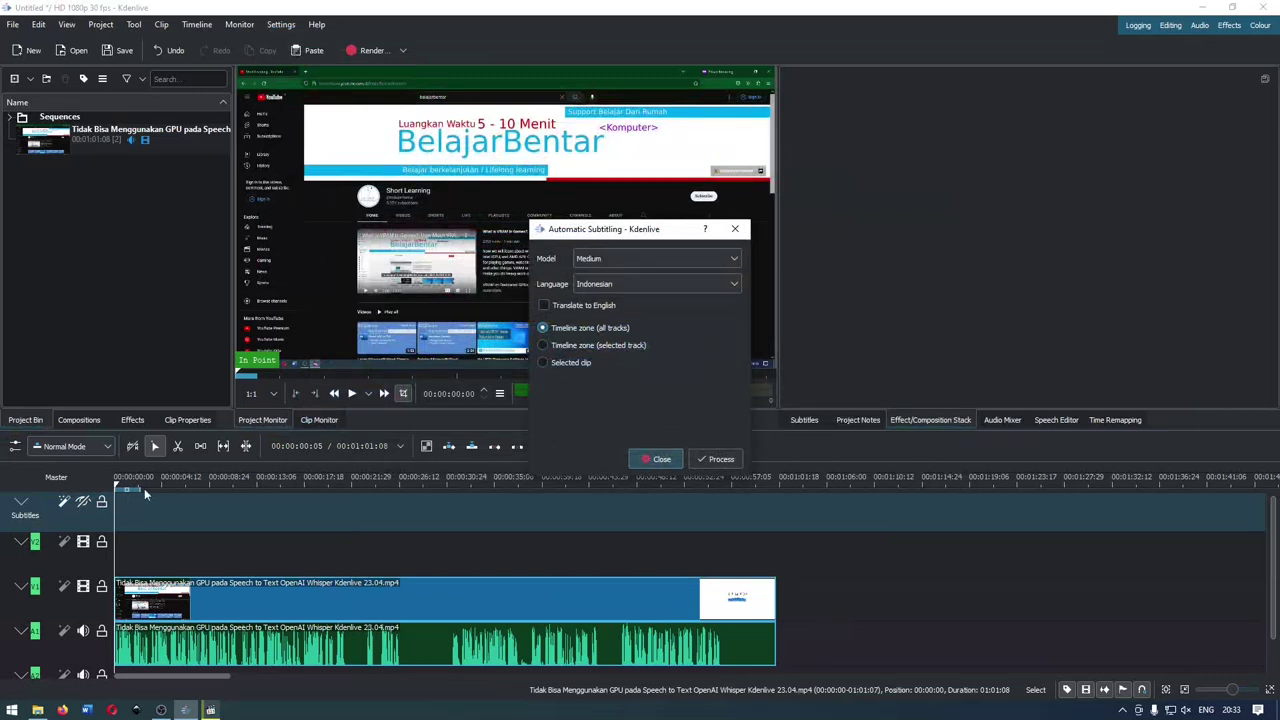
{"action": "left_click", "coordinate": [662, 459]}
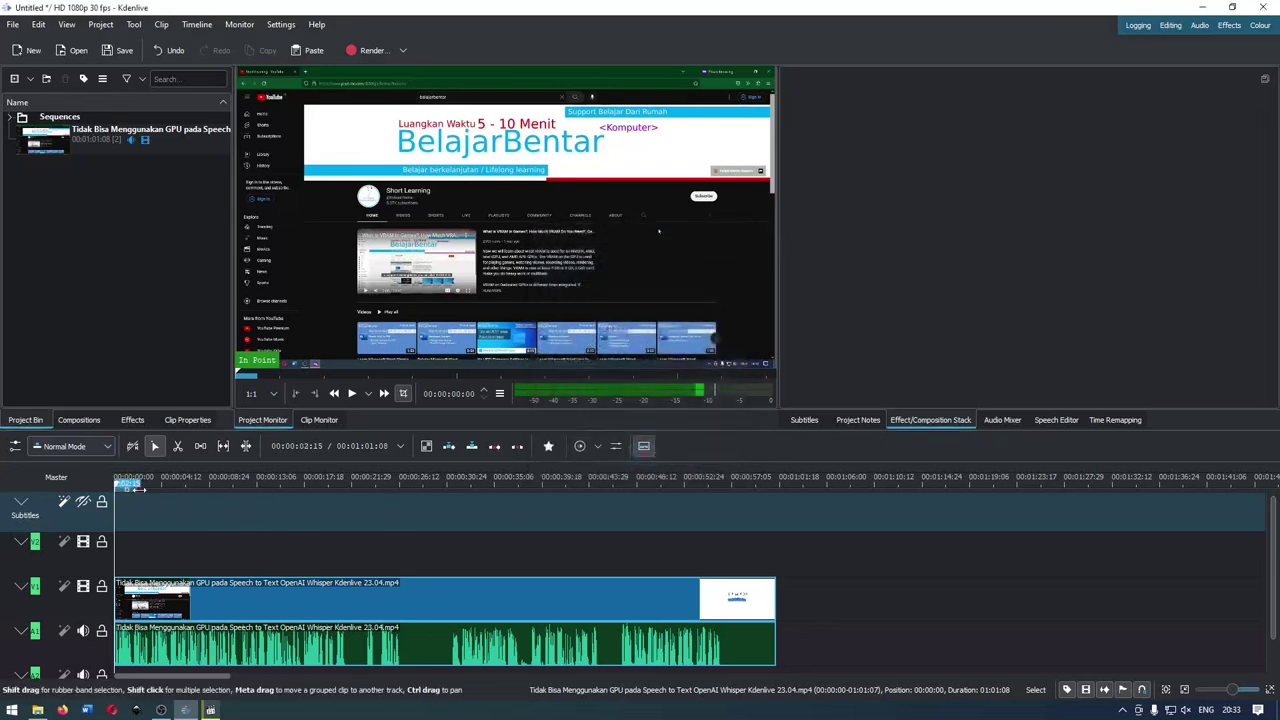
{"action": "left_click_drag", "start_coordinate": [137, 487], "coordinate": [157, 518]}
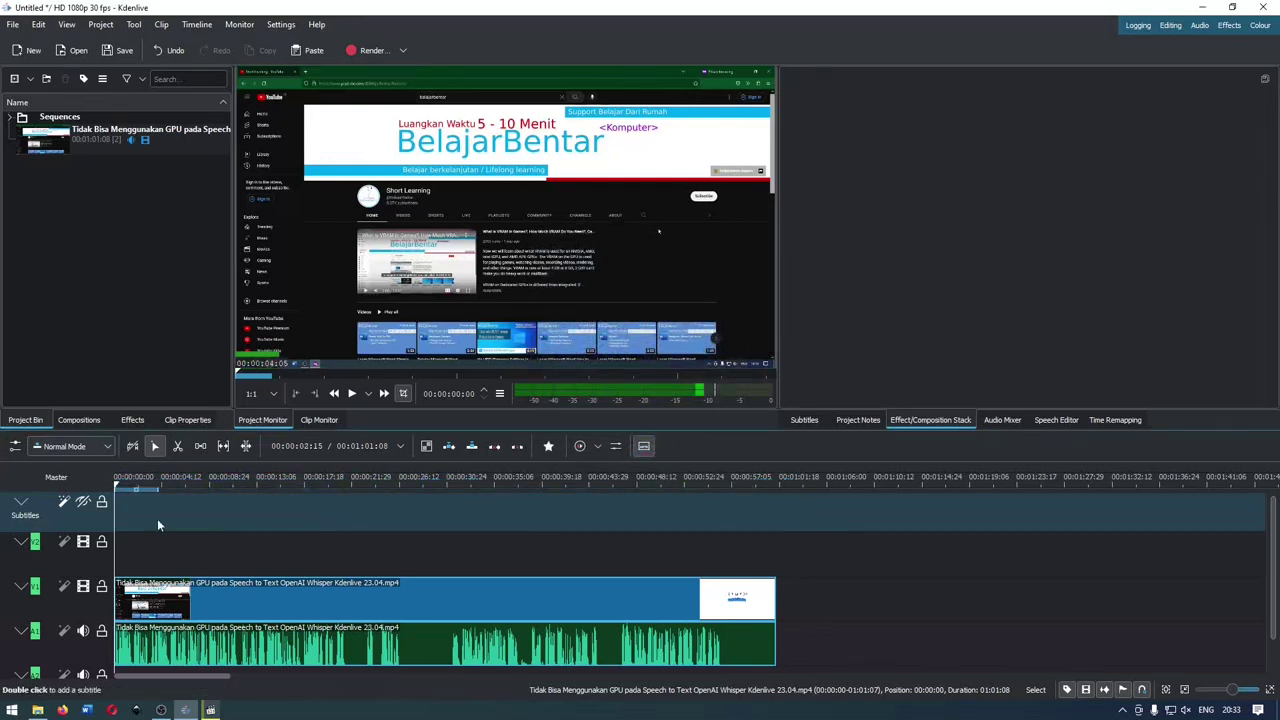
Review the Selected clip option in Automatic Subtitling and select the video clip on the timeline.
{"action": "left_click", "coordinate": [63, 501]}
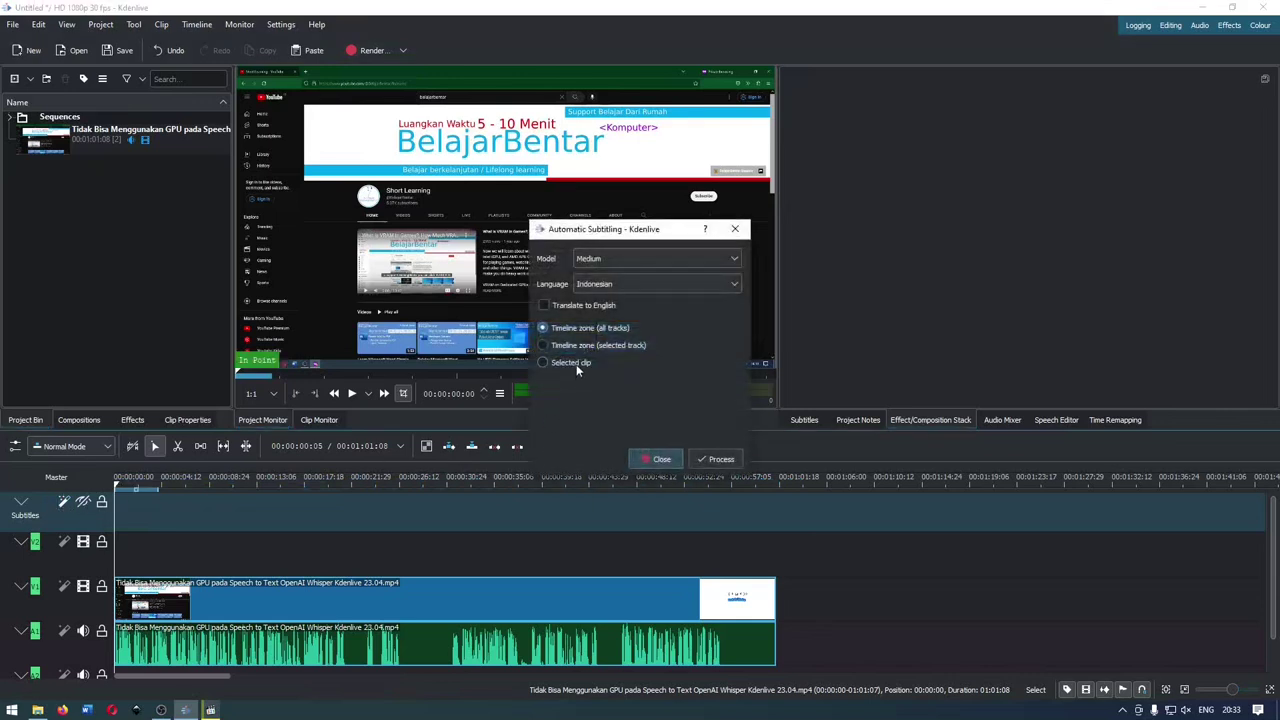
{"action": "left_click", "coordinate": [470, 590]}
{"action": "left_click", "coordinate": [656, 460]}
{"action": "left_click", "coordinate": [504, 596]}
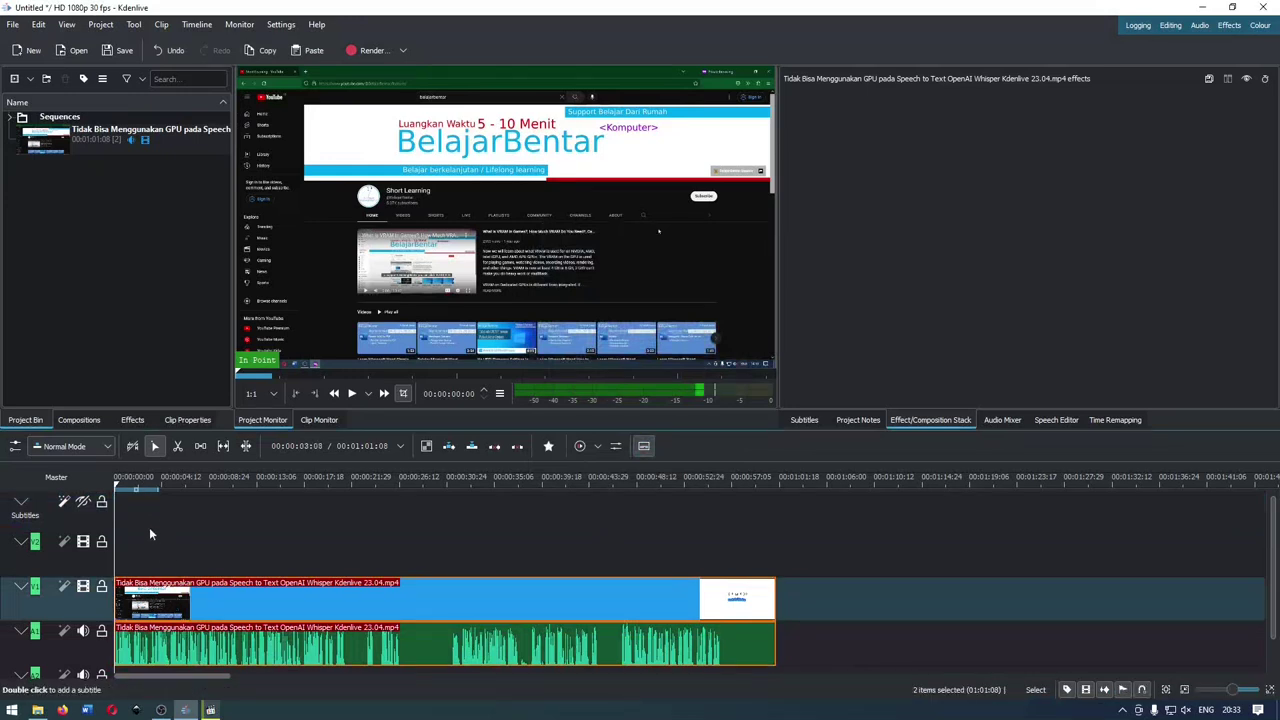
Try the Selected clip option in Automatic Subtitling with no clip selected on the timeline.
{"action": "left_click", "coordinate": [137, 486]}
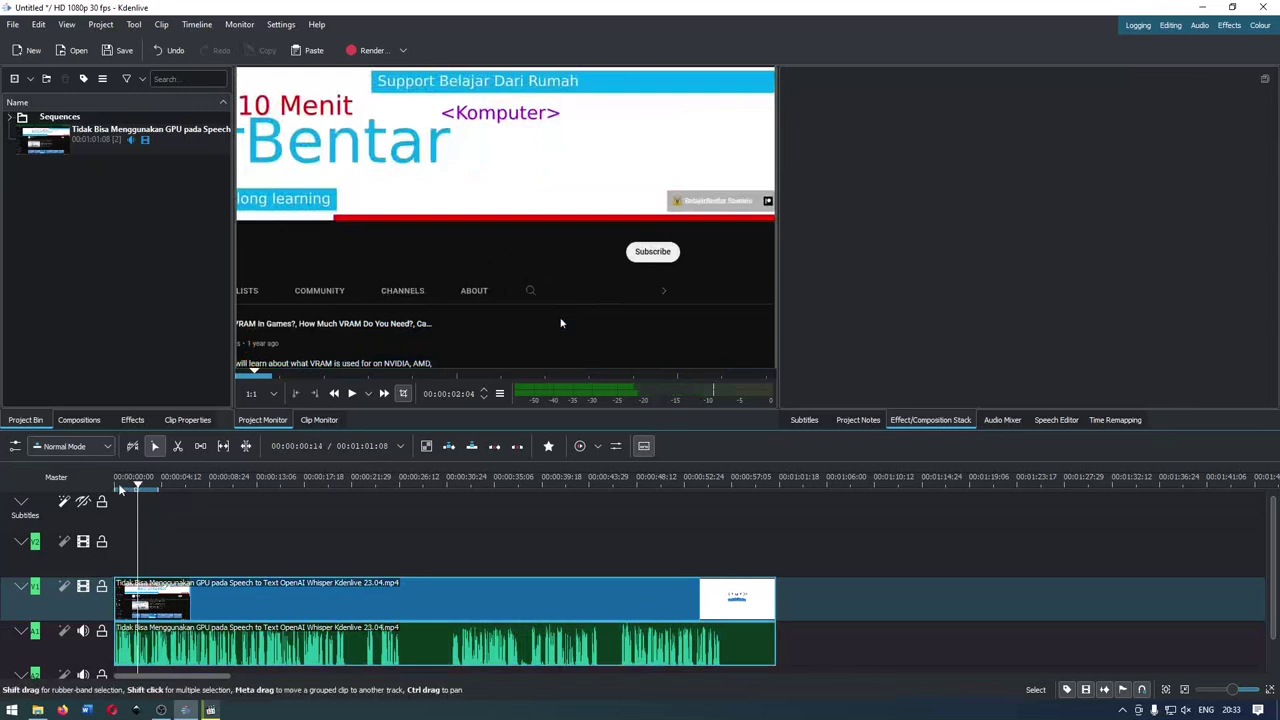
{"action": "left_click", "coordinate": [65, 503]}
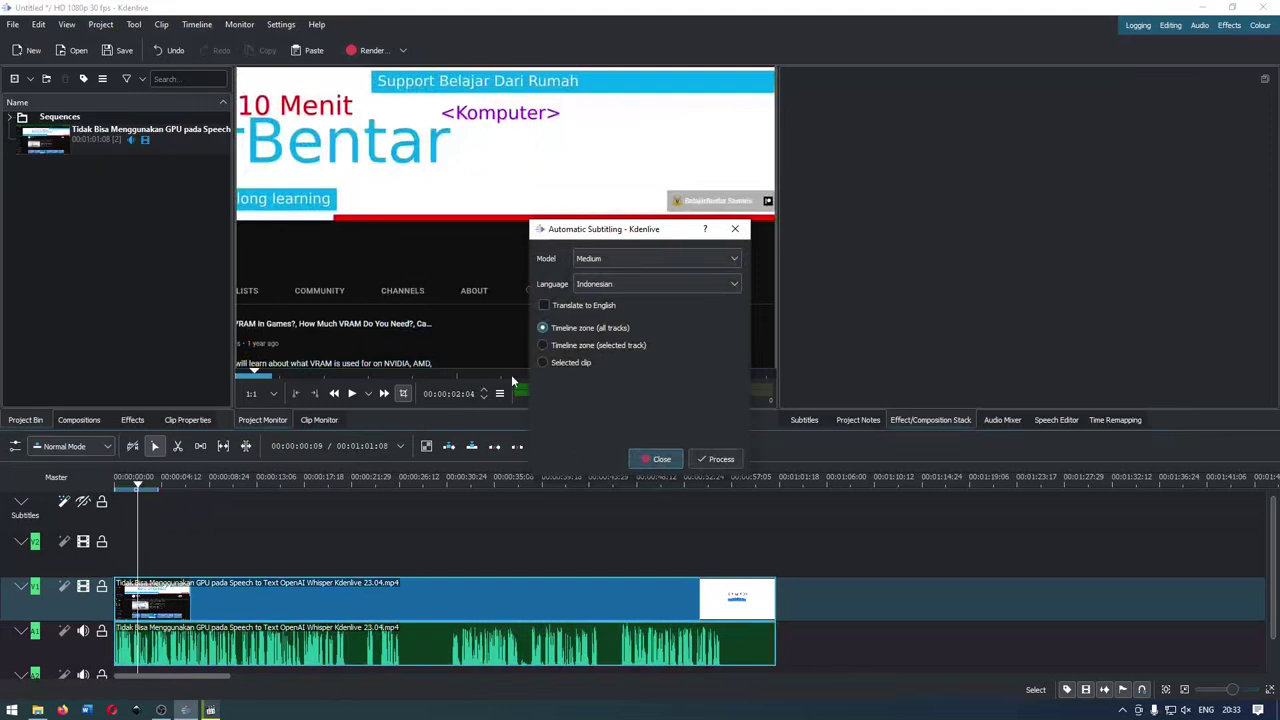
{"action": "left_click", "coordinate": [566, 364]}
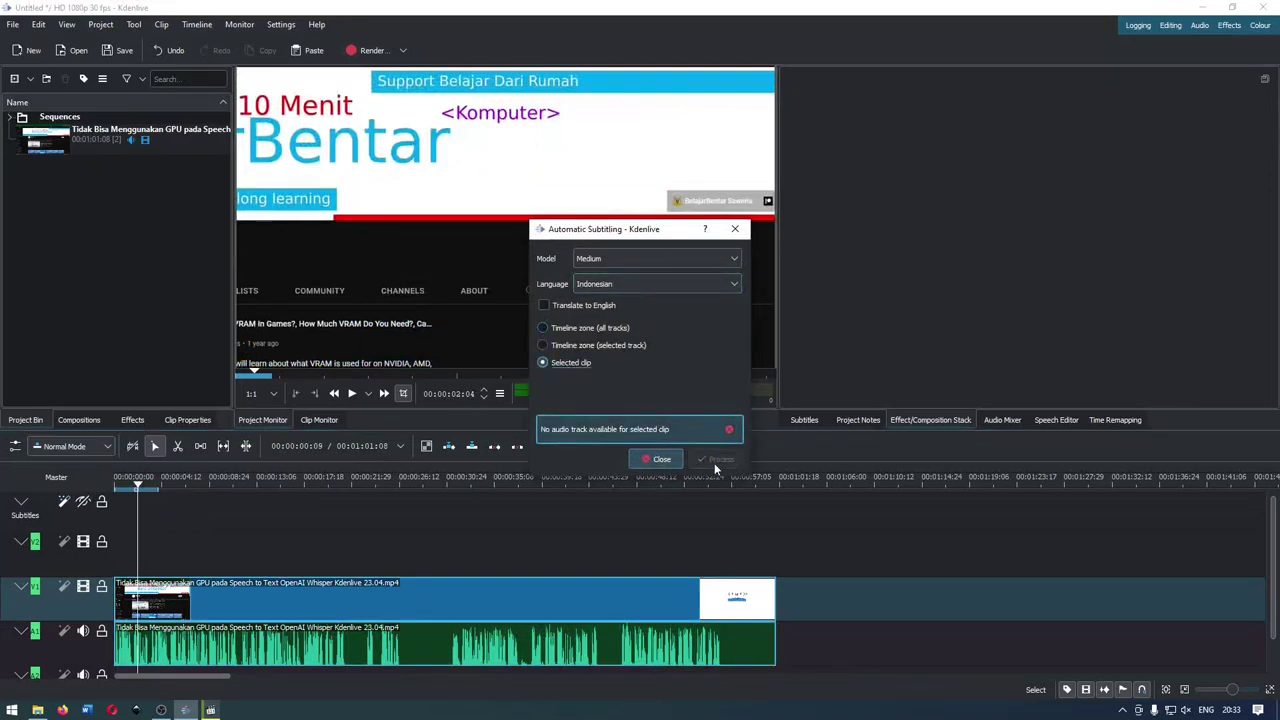
{"action": "key", "text": "Escape"}
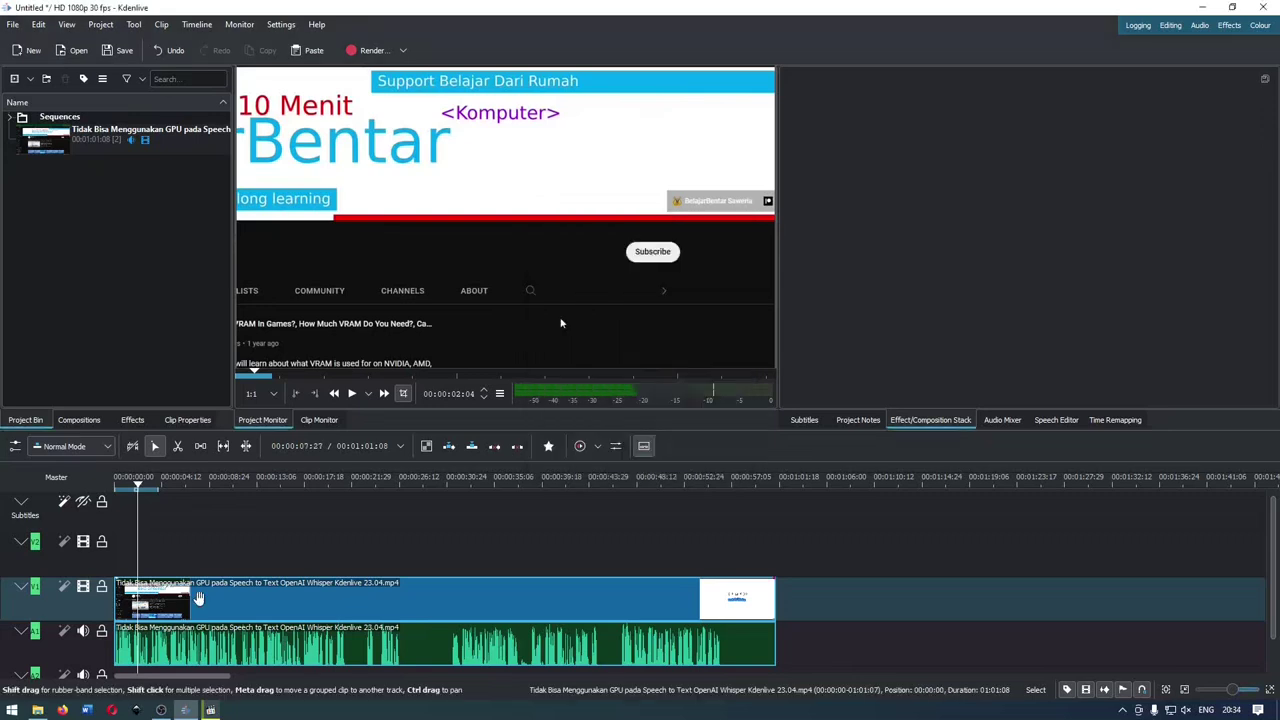
With the video clip selected, run Automatic Subtitling on the Selected clip using the Medium model and Indonesian language.
{"action": "left_click", "coordinate": [84, 496]}
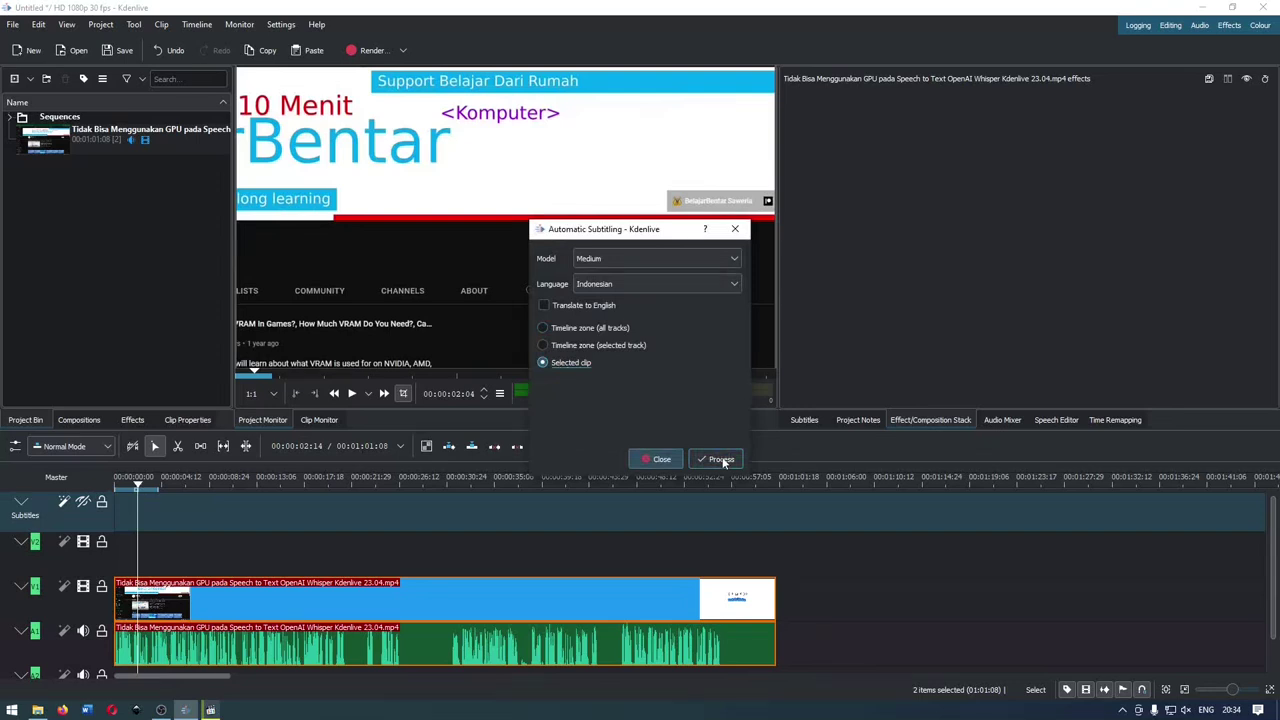
{"action": "key", "text": "ctrl+shift+Escape"}
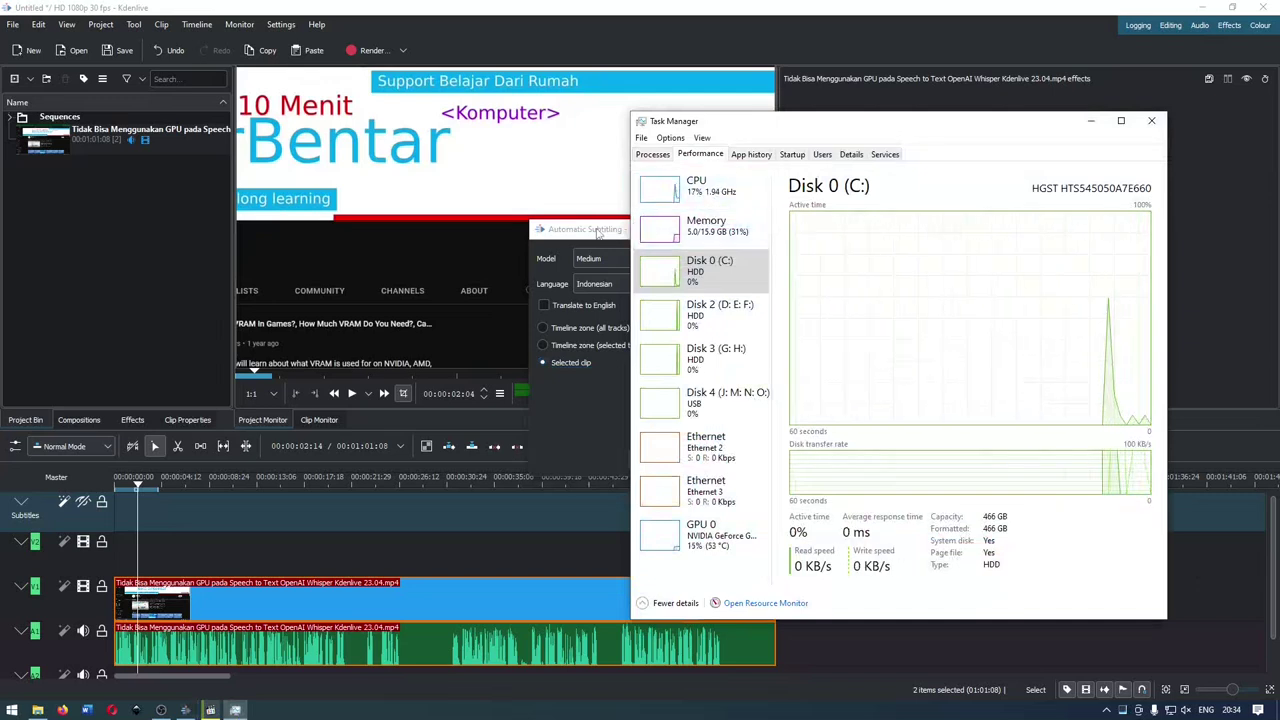
{"action": "key", "text": "super+Down"}
{"action": "left_click_drag", "start_coordinate": [598, 232], "coordinate": [330, 236]}
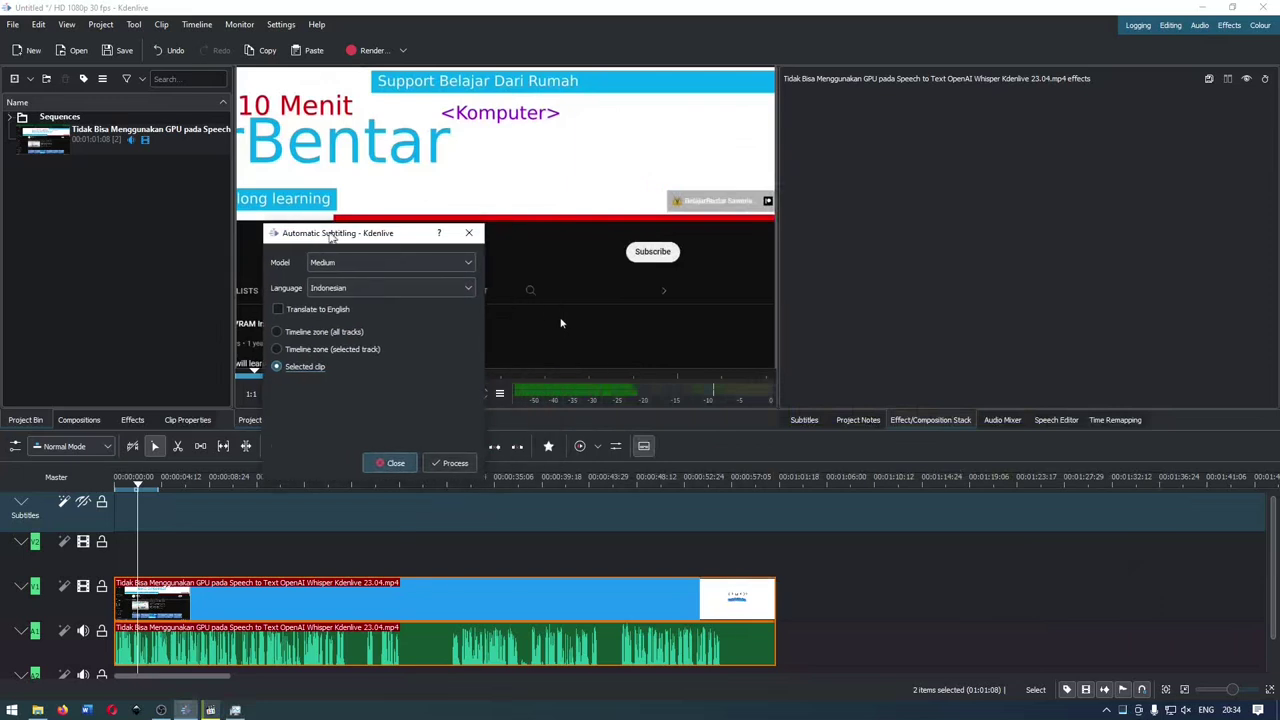
{"action": "left_click", "coordinate": [453, 465]}
Switch to Task Manager to examine CPU activity during subtitle processing, and close the Automatic Subtitling dialog.
{"action": "key", "text": "alt+Tab"}
{"action": "left_click", "coordinate": [706, 190]}
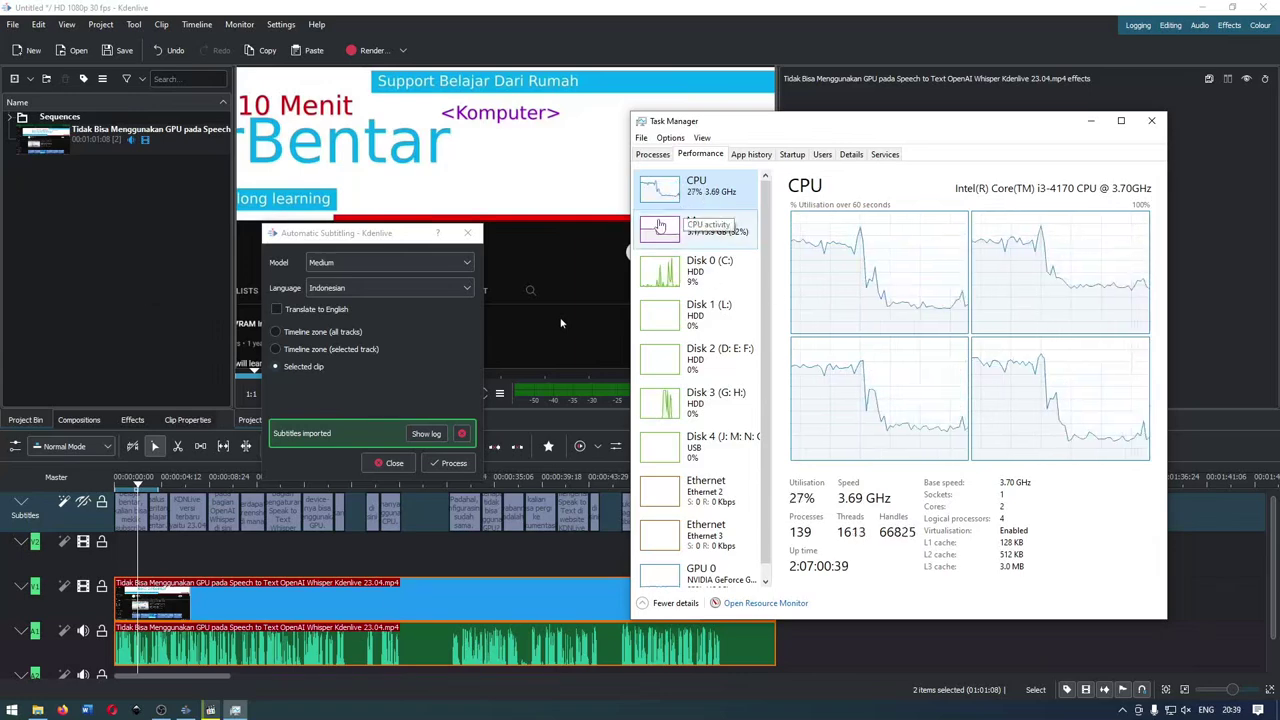
{"action": "left_click", "coordinate": [394, 463]}
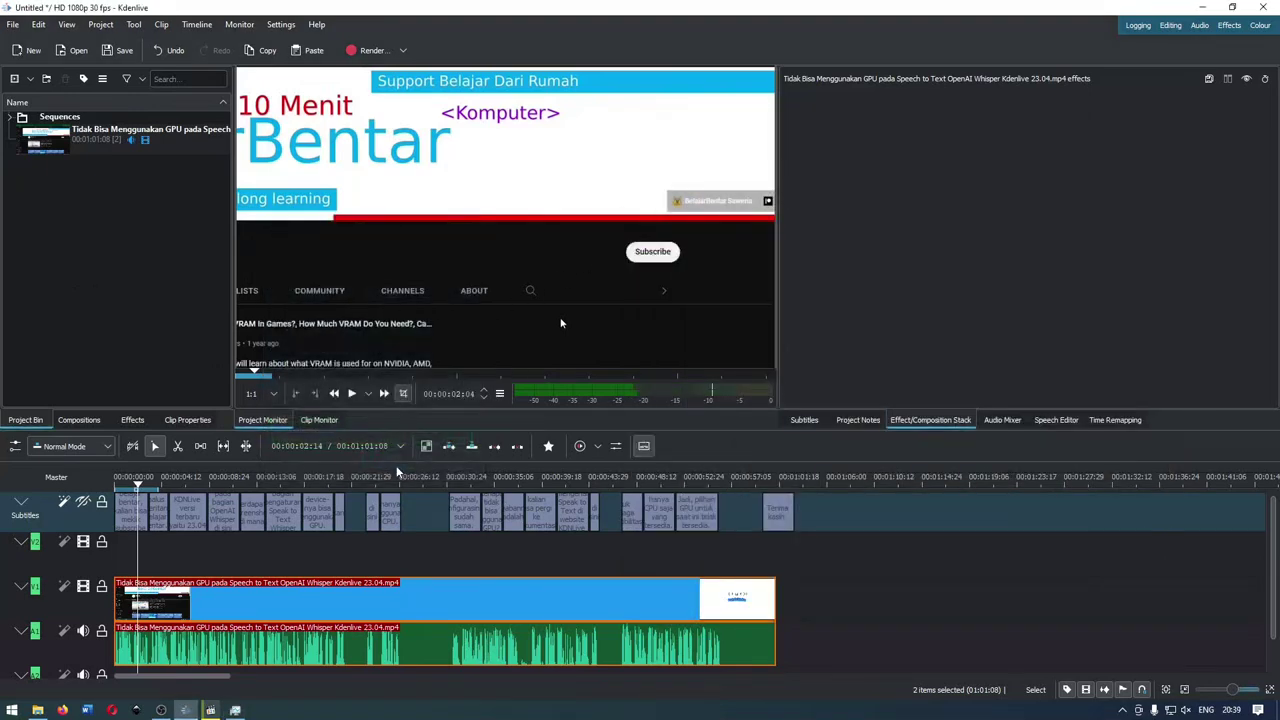
Examine the text and timing of several generated subtitles along the subtitle track.
{"action": "left_click", "coordinate": [180, 551]}
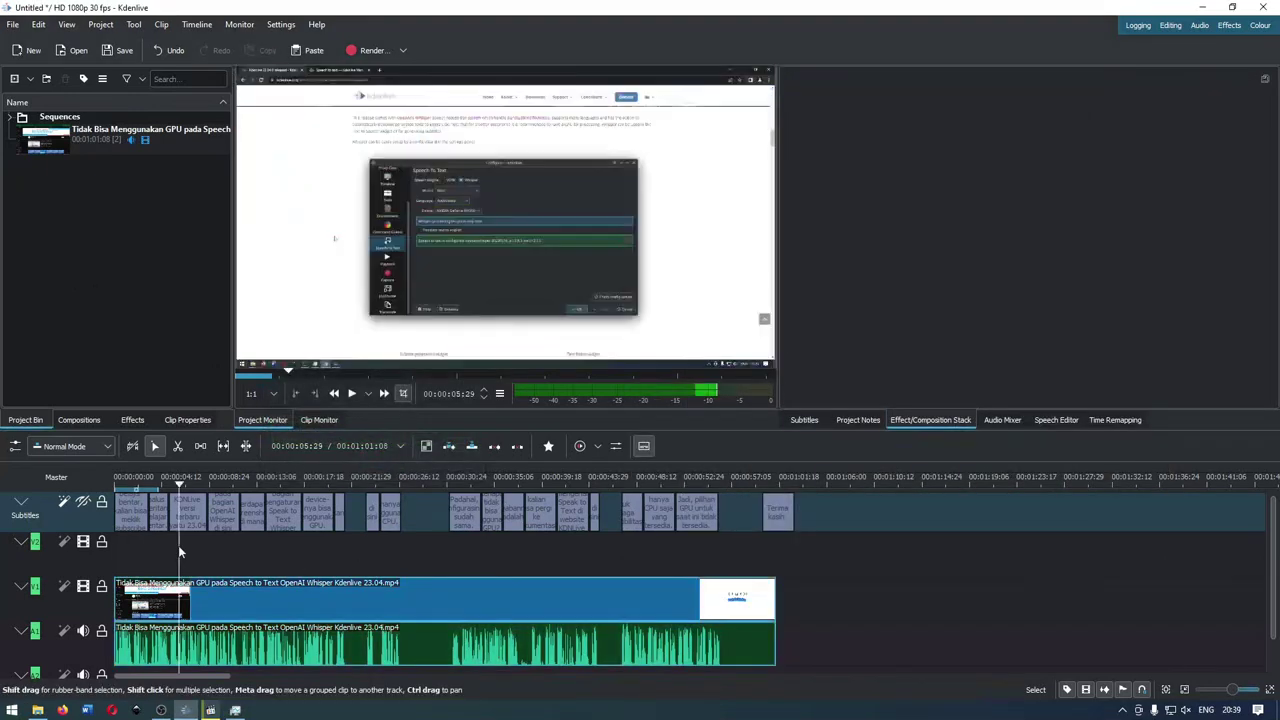
{"action": "left_click", "coordinate": [189, 518]}
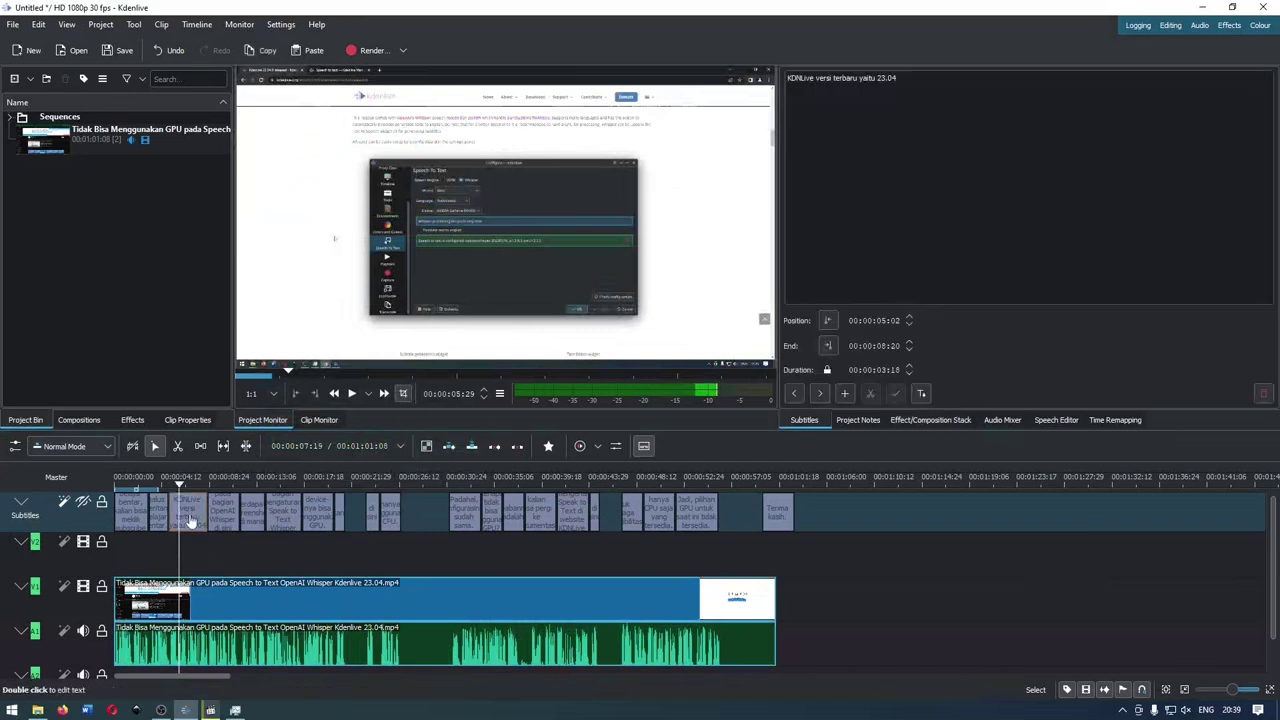
{"action": "left_click", "coordinate": [847, 94]}
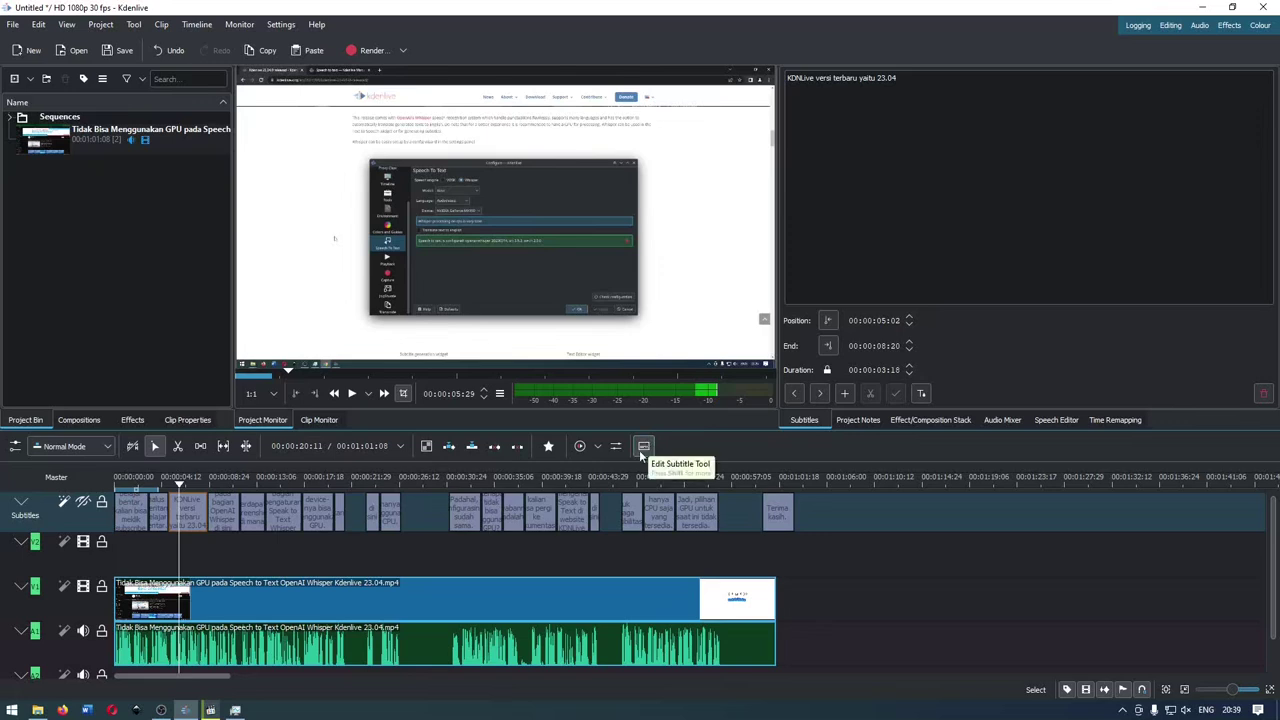
{"action": "left_click", "coordinate": [221, 514]}
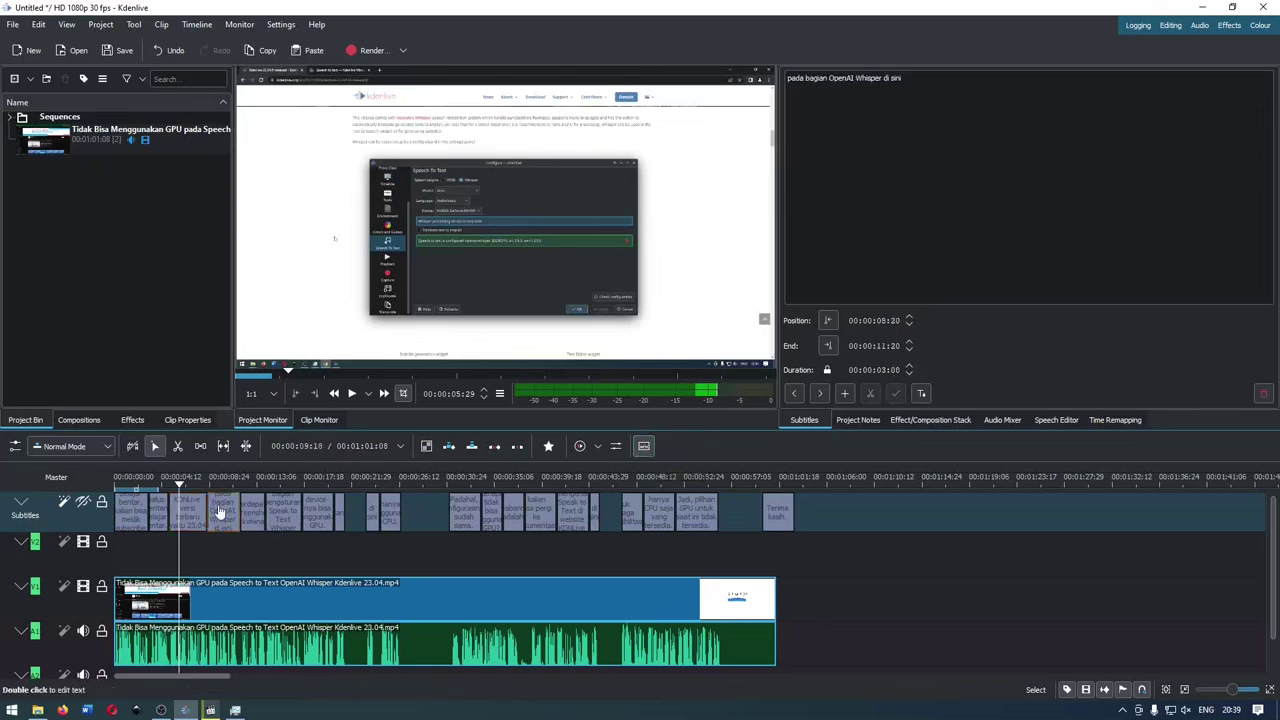
{"action": "left_click", "coordinate": [288, 515]}
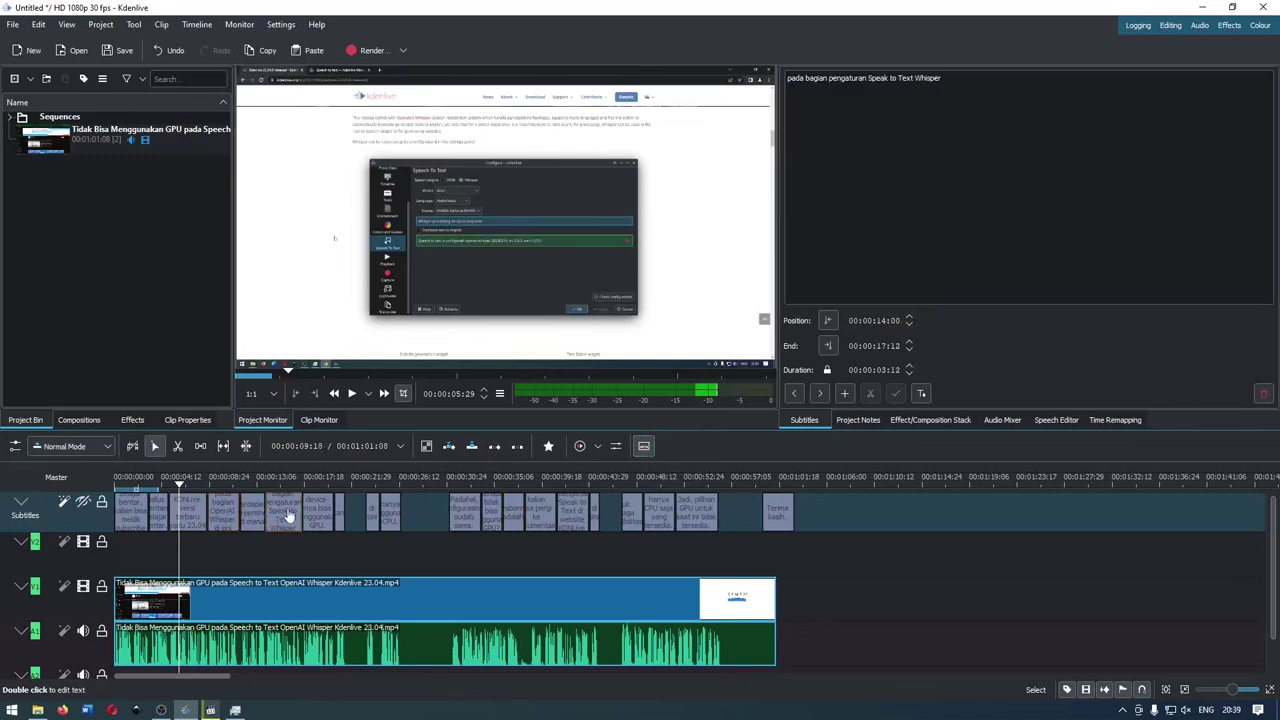
{"action": "left_click", "coordinate": [373, 513]}
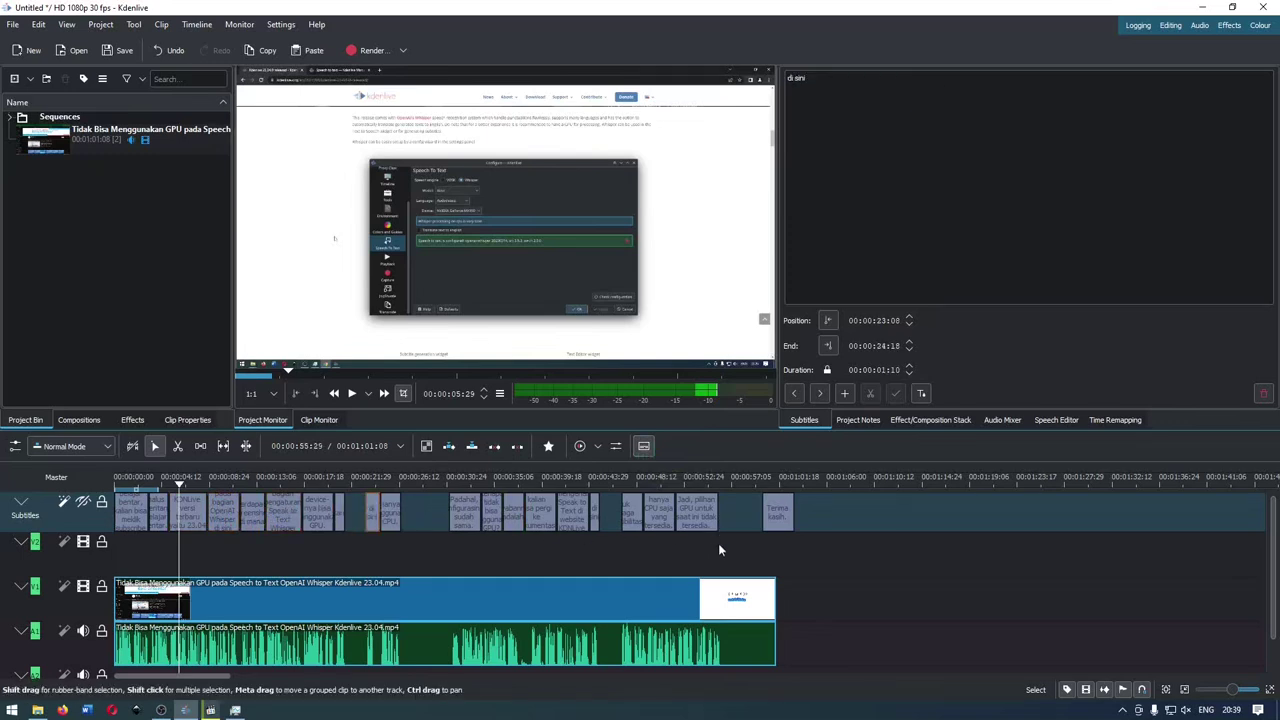
{"action": "left_click", "coordinate": [140, 525]}
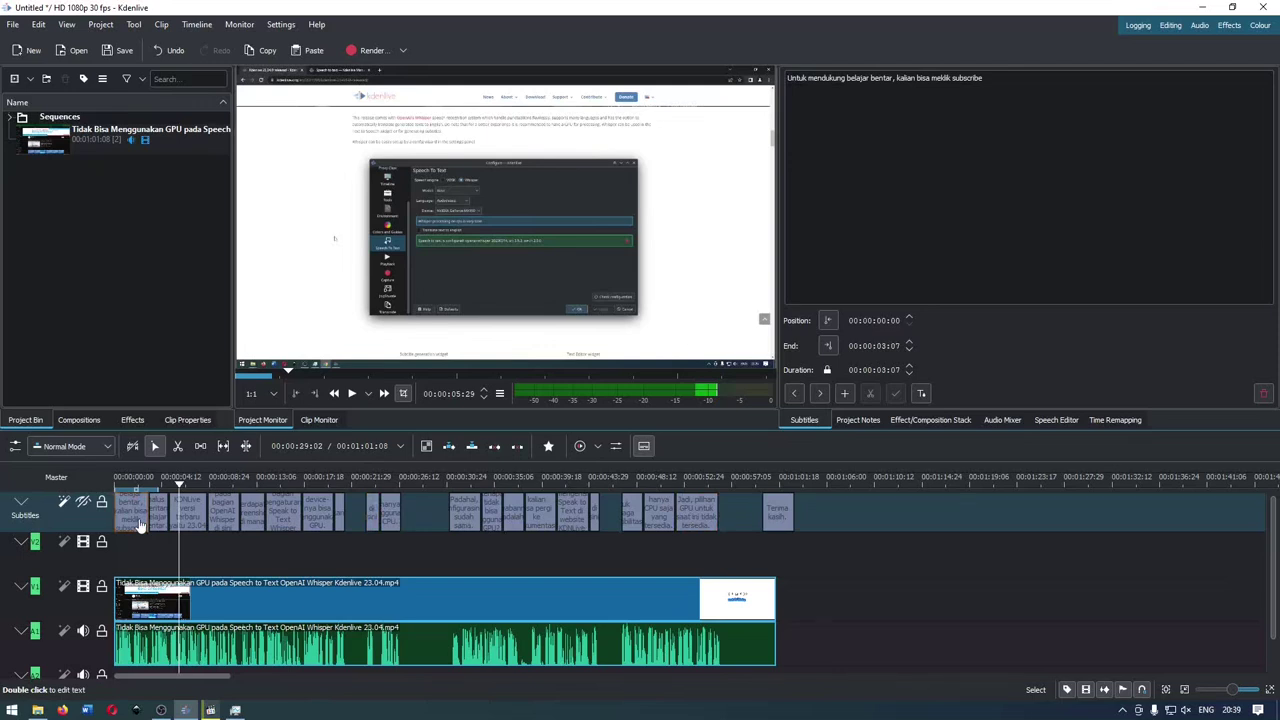
{"action": "left_click", "coordinate": [178, 517]}
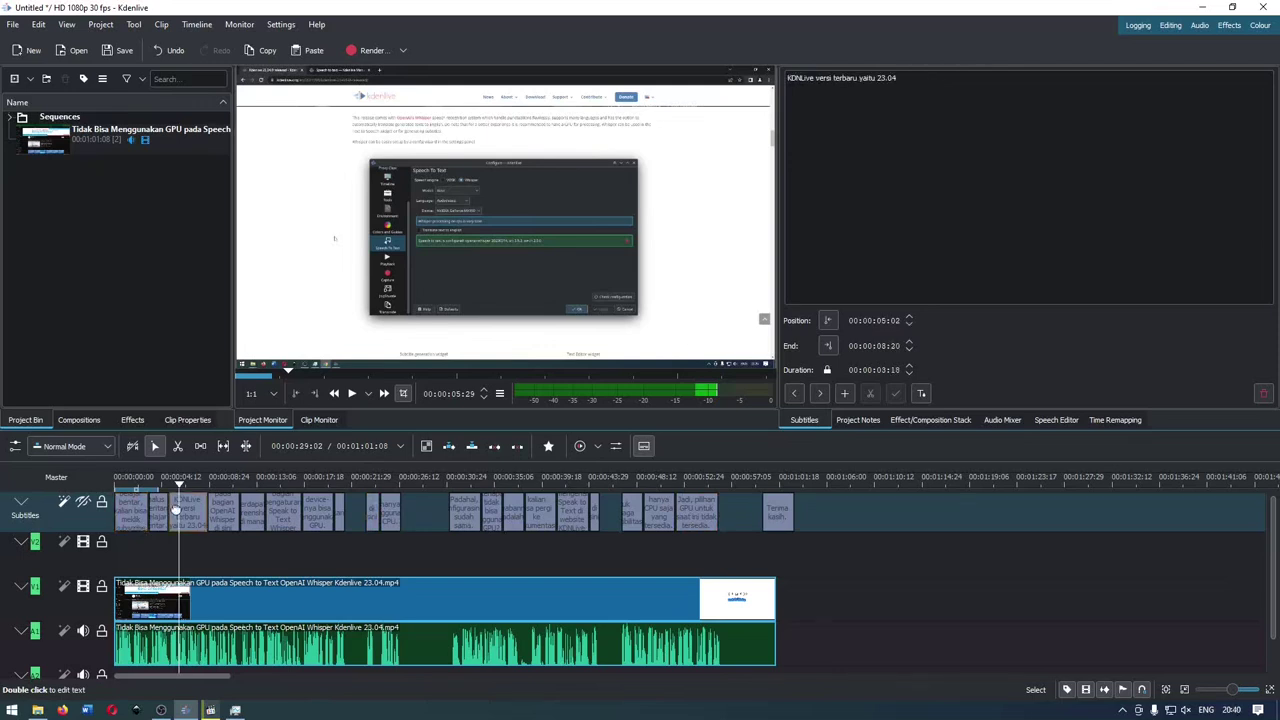
Show the hidden subtitles and move the final "Terima kasih." subtitle to start at 00:00:58:08.
{"action": "left_click", "coordinate": [728, 571]}
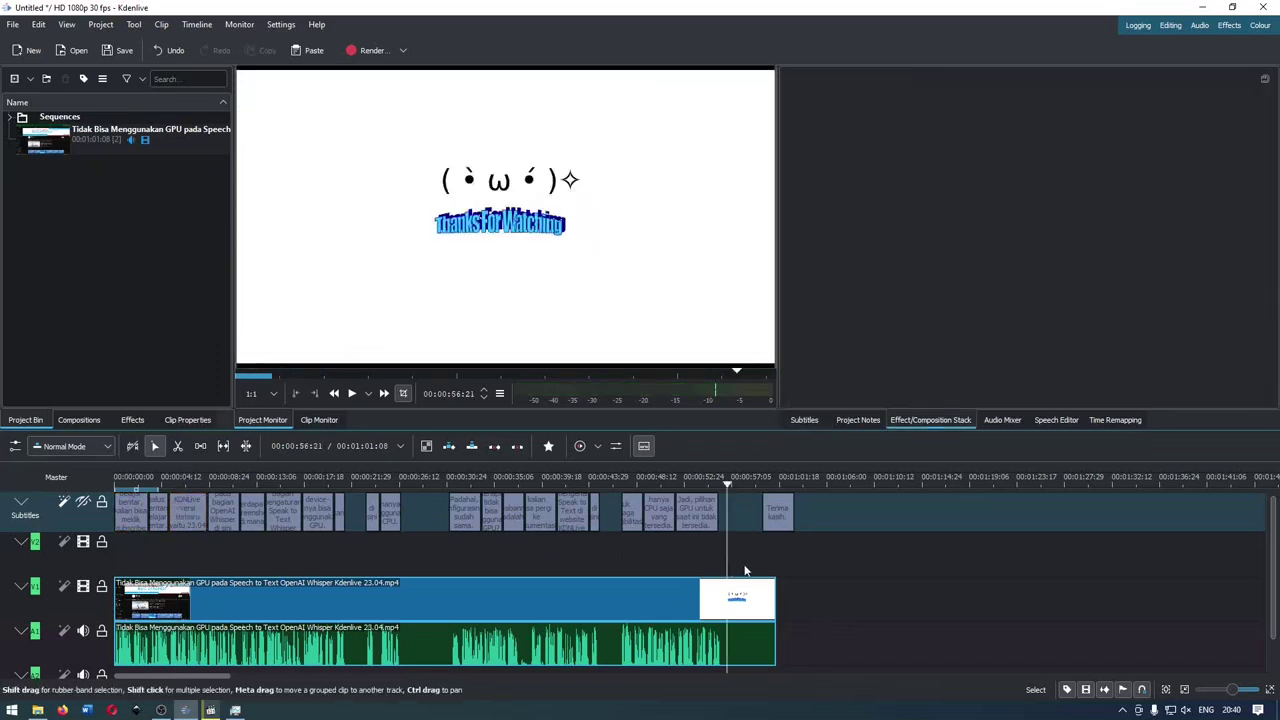
{"action": "left_click", "coordinate": [751, 571]}
{"action": "left_click_drag", "start_coordinate": [775, 530], "coordinate": [761, 532]}
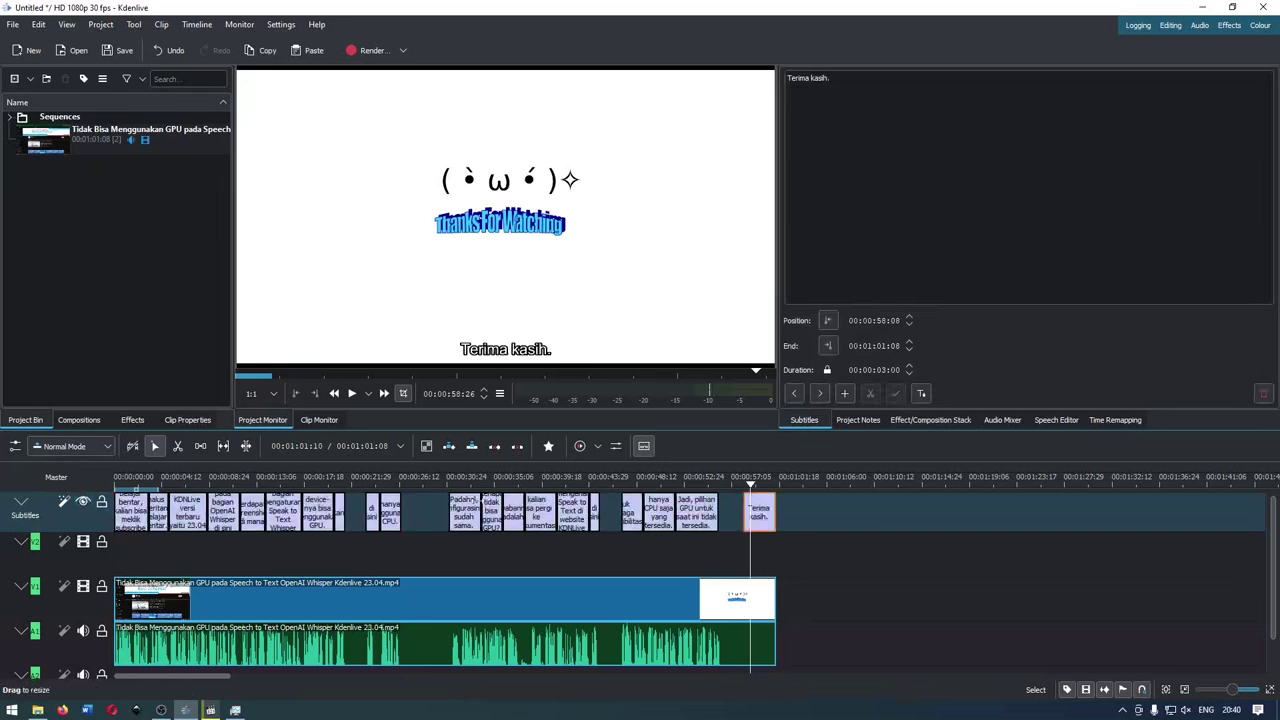
Preview the generated subtitles over the video near the end of the timeline.
{"action": "left_click", "coordinate": [756, 553]}
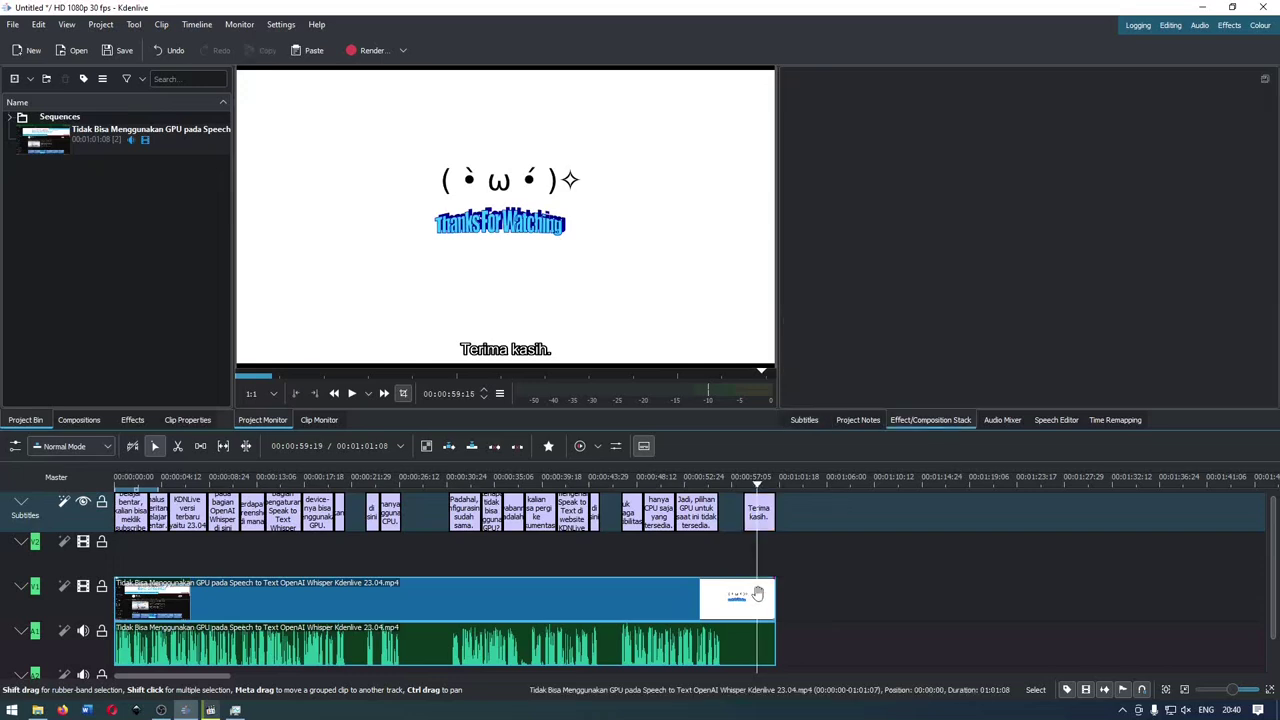
{"action": "left_click", "coordinate": [752, 570]}
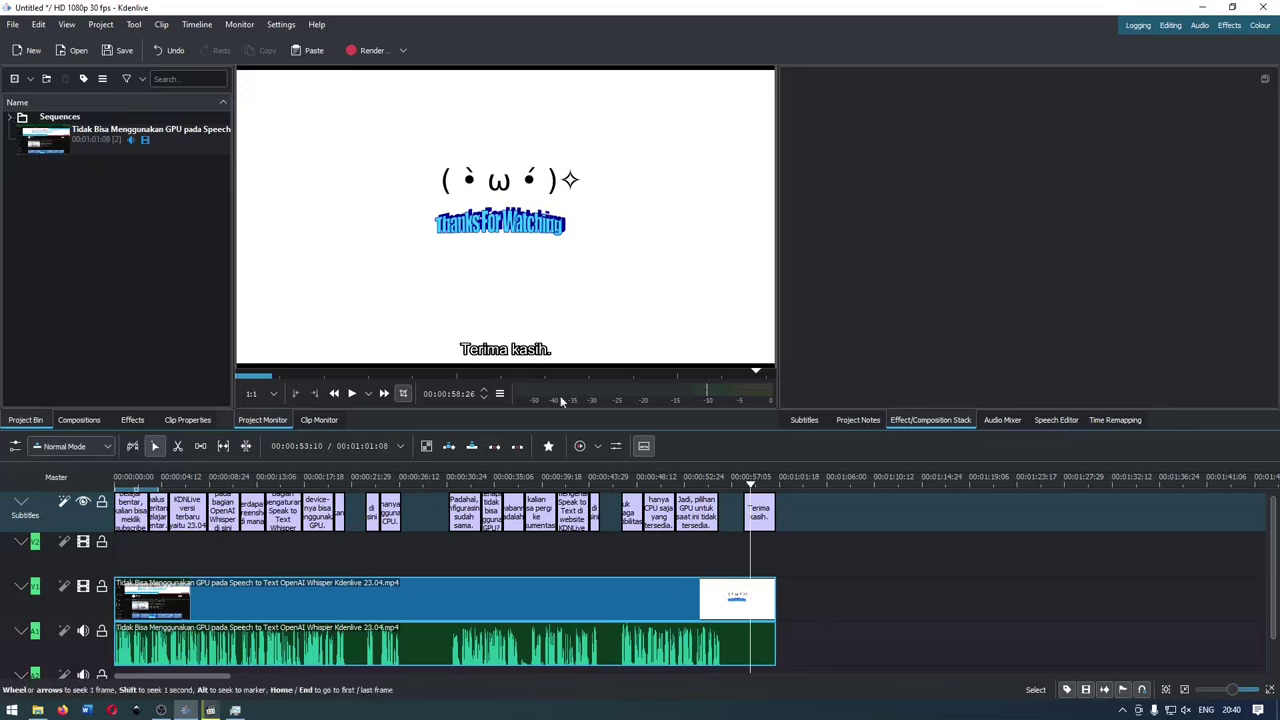
{"action": "left_click", "coordinate": [686, 550]}
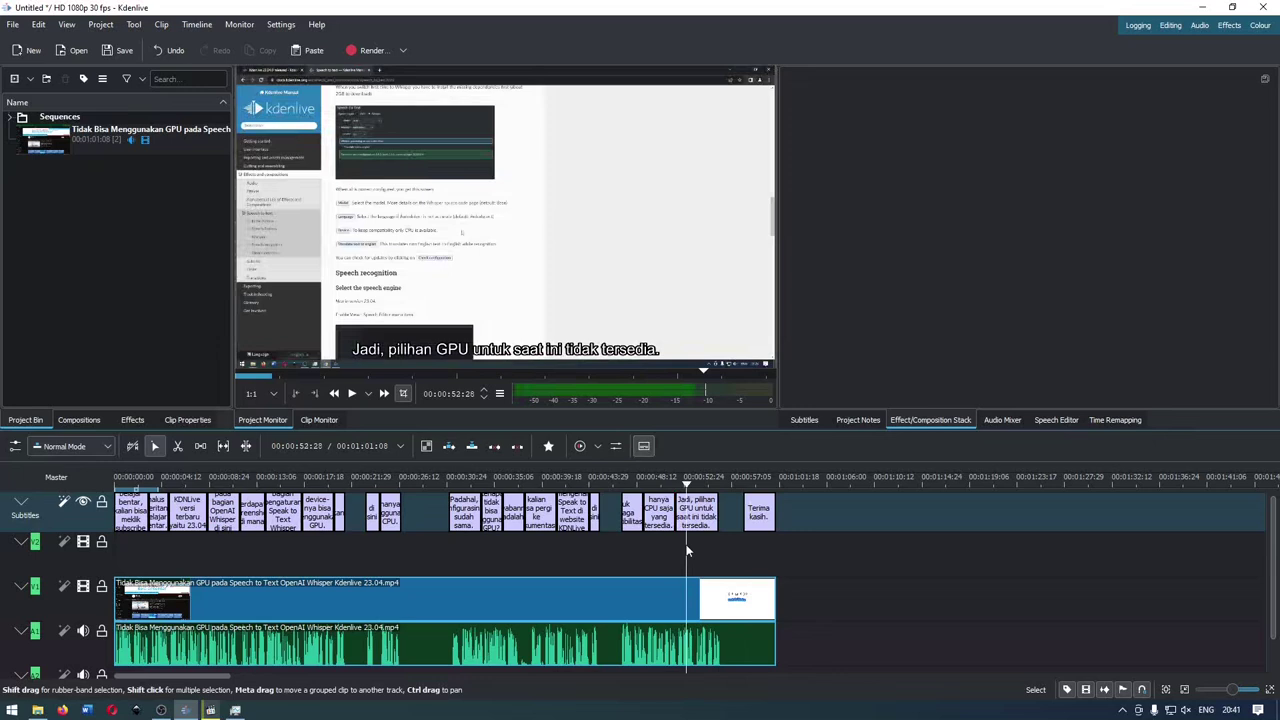